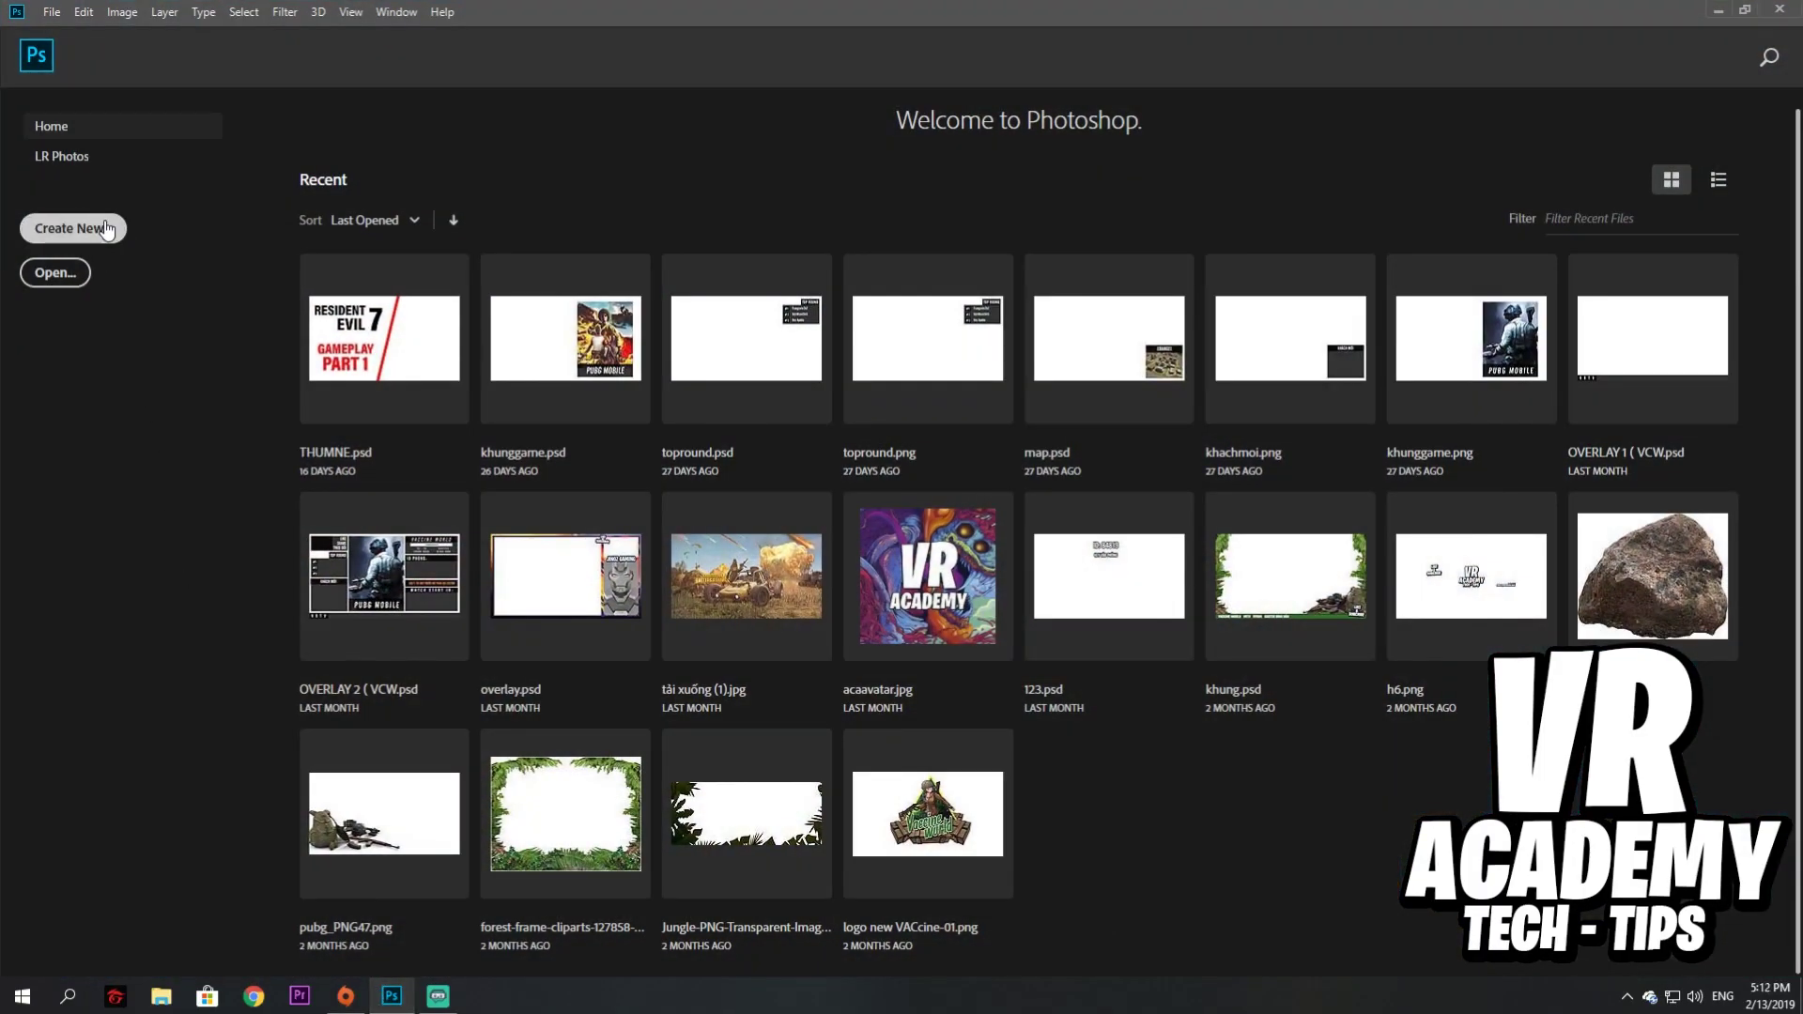
Create a 1920×1080 px, 72 ppi document named 'font phat sang' from the new-document preset
left_click(105, 229)
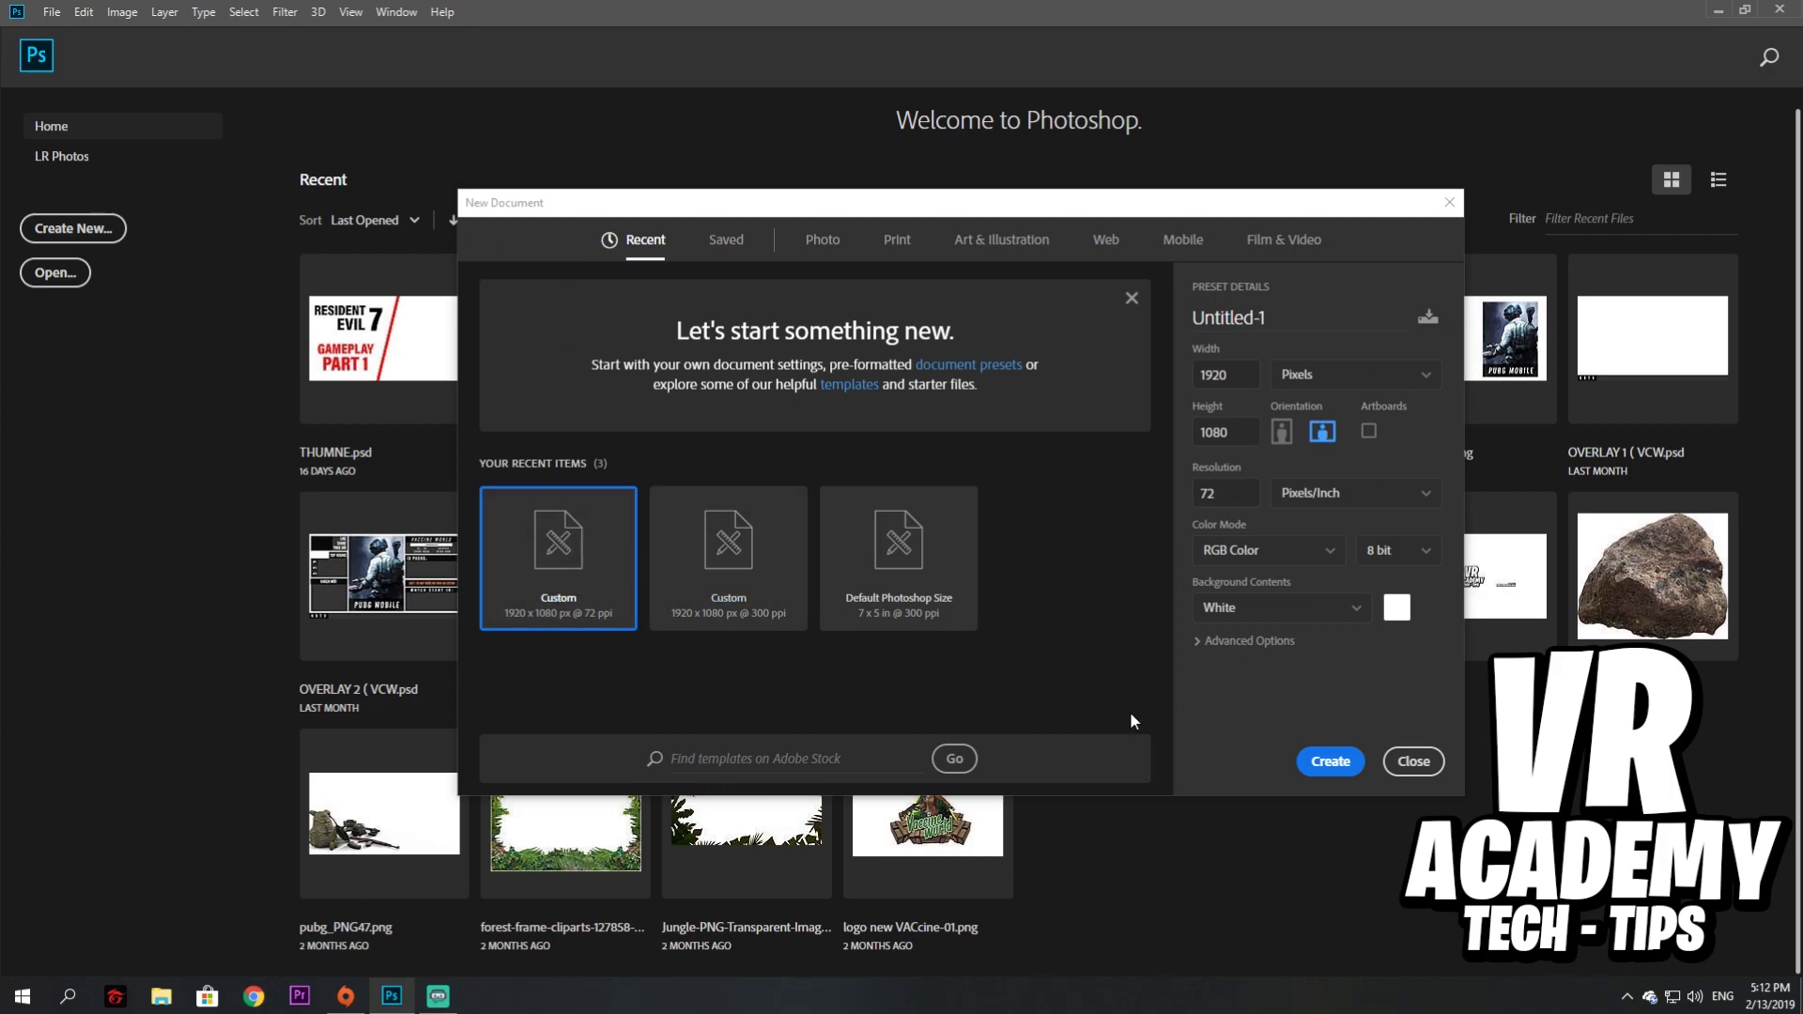
left_click(1325, 761)
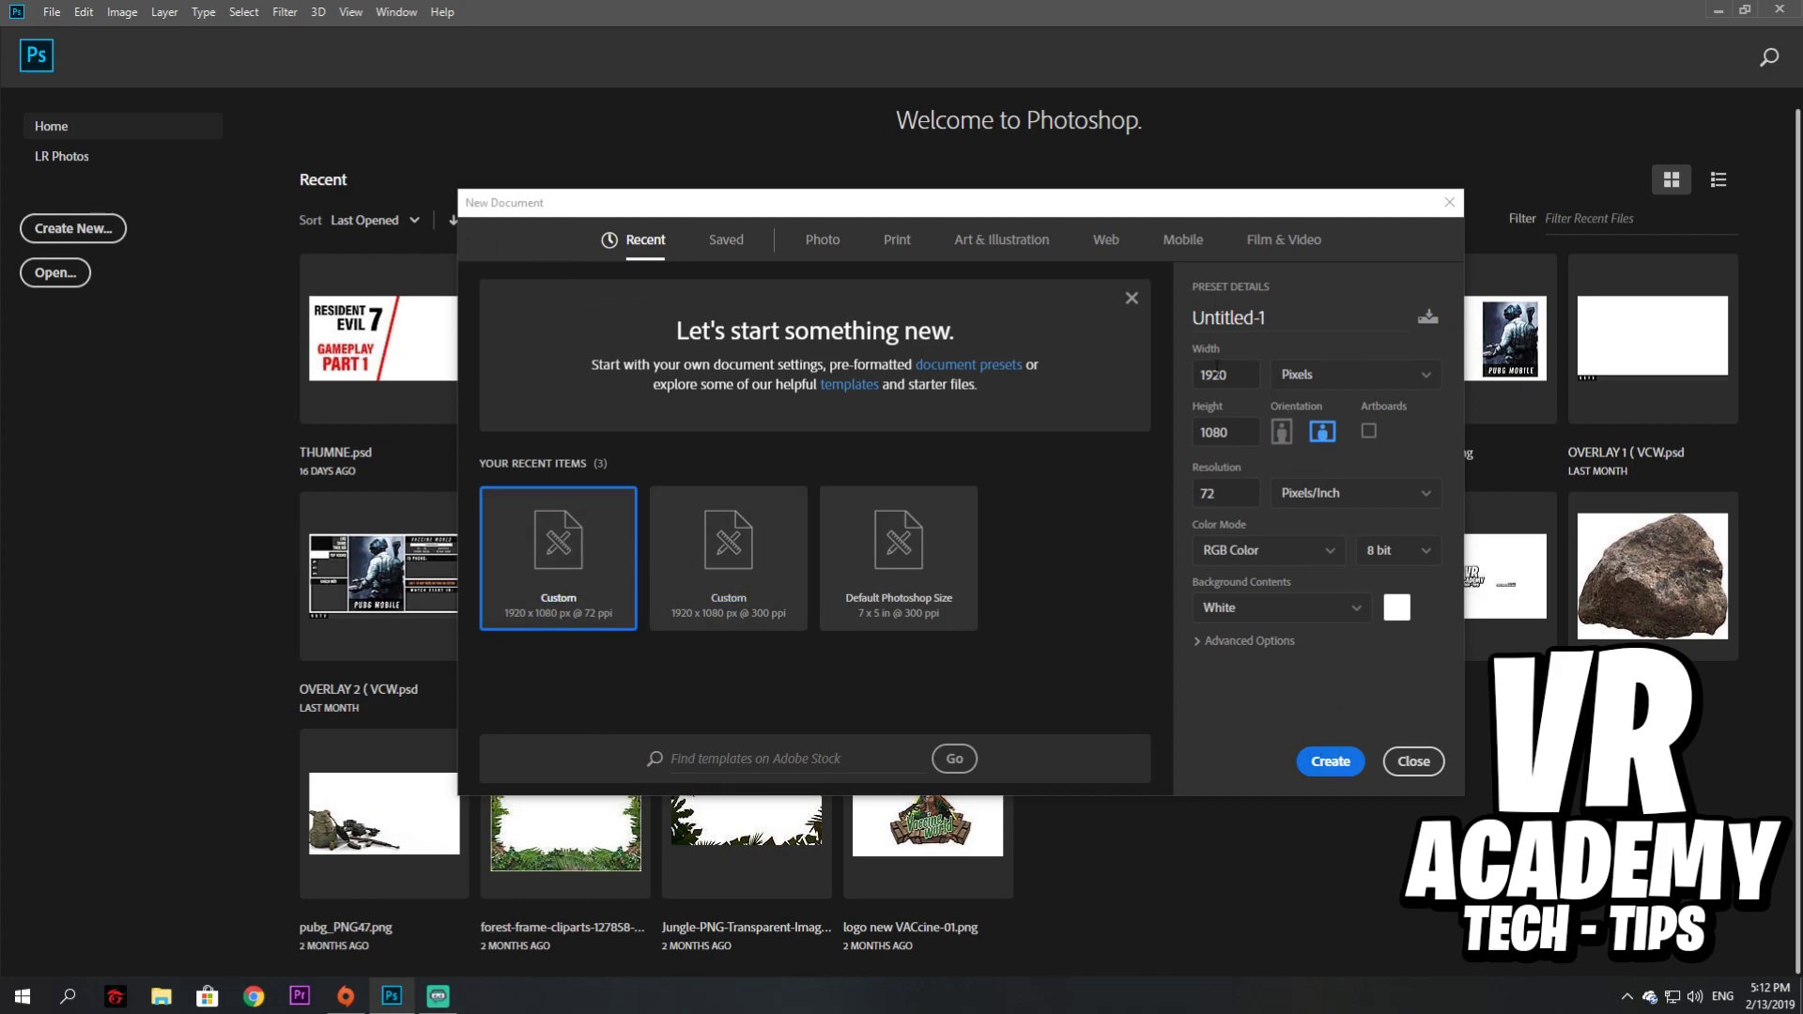
double_click(1288, 324)
type("ba")
type("font")
type(" phat")
type(" sang")
key("Return")
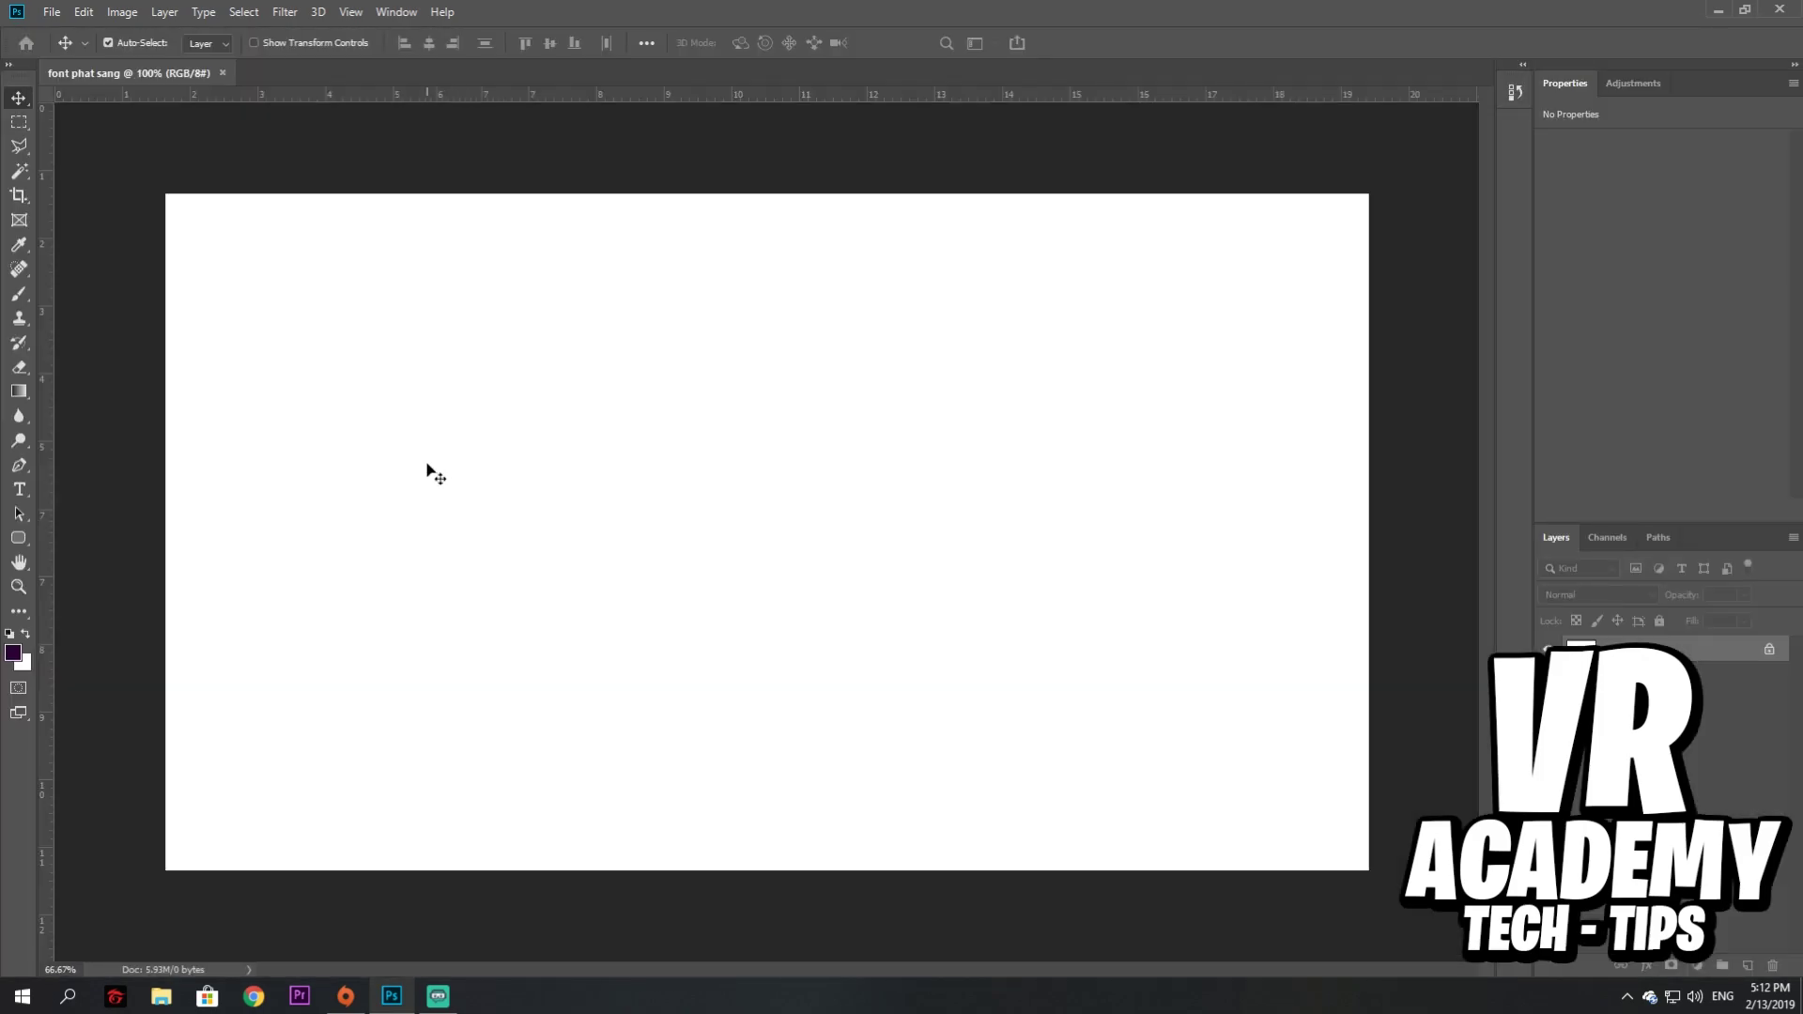
Set the canvas view to 50% zoom and add a new empty Layer 1
key("ctrl+plus")
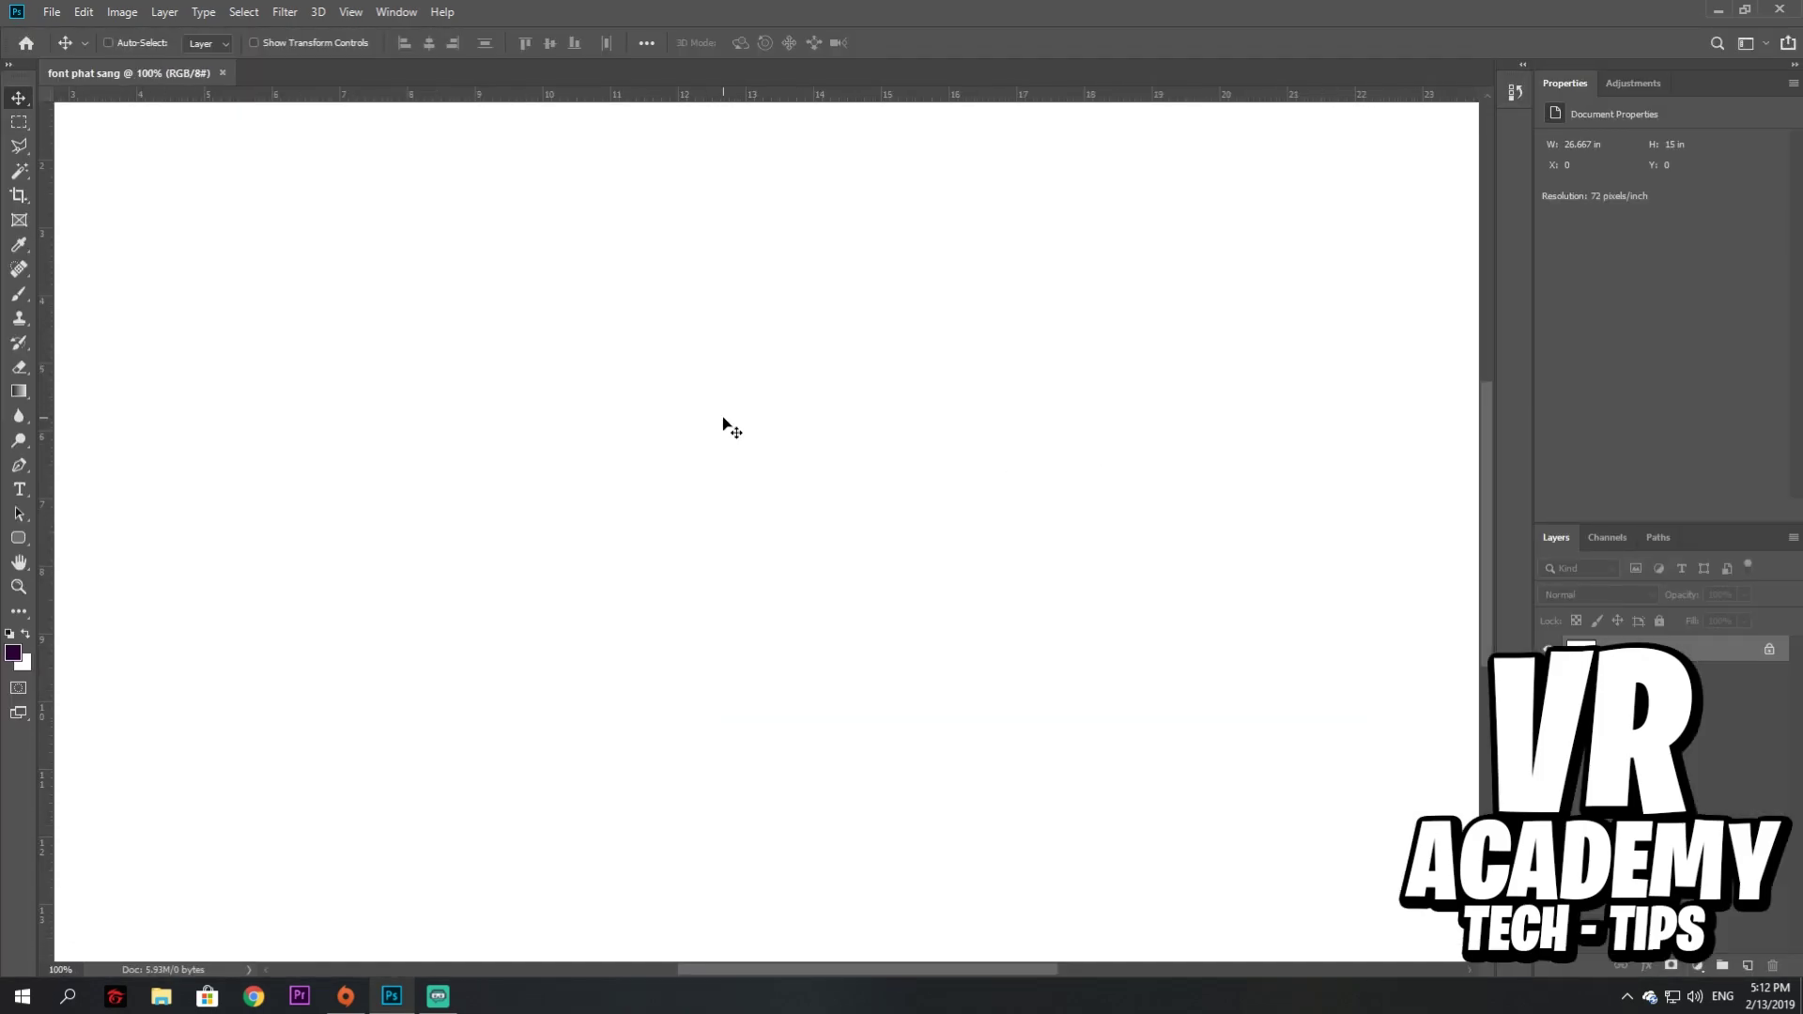
key("ctrl+minus")
key("ctrl+minus")
key("ctrl+minus")
key("ctrl+plus")
key("ctrl+minus")
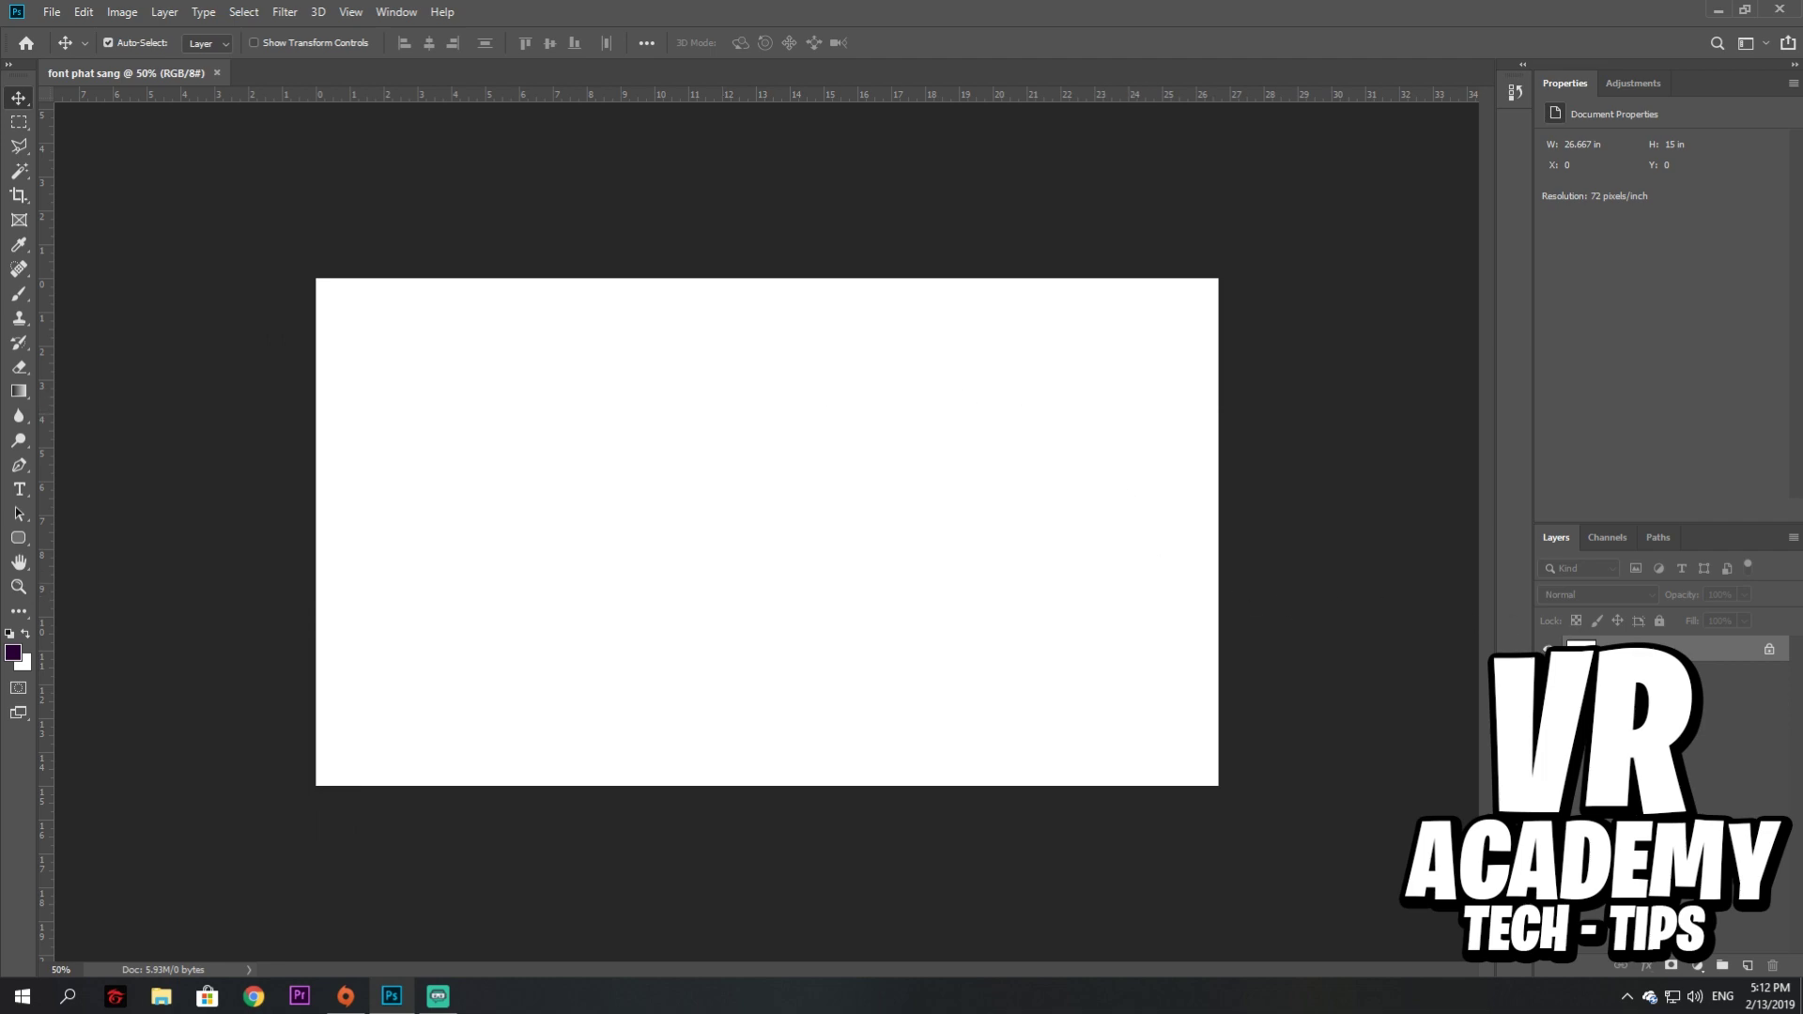
left_click(1749, 968)
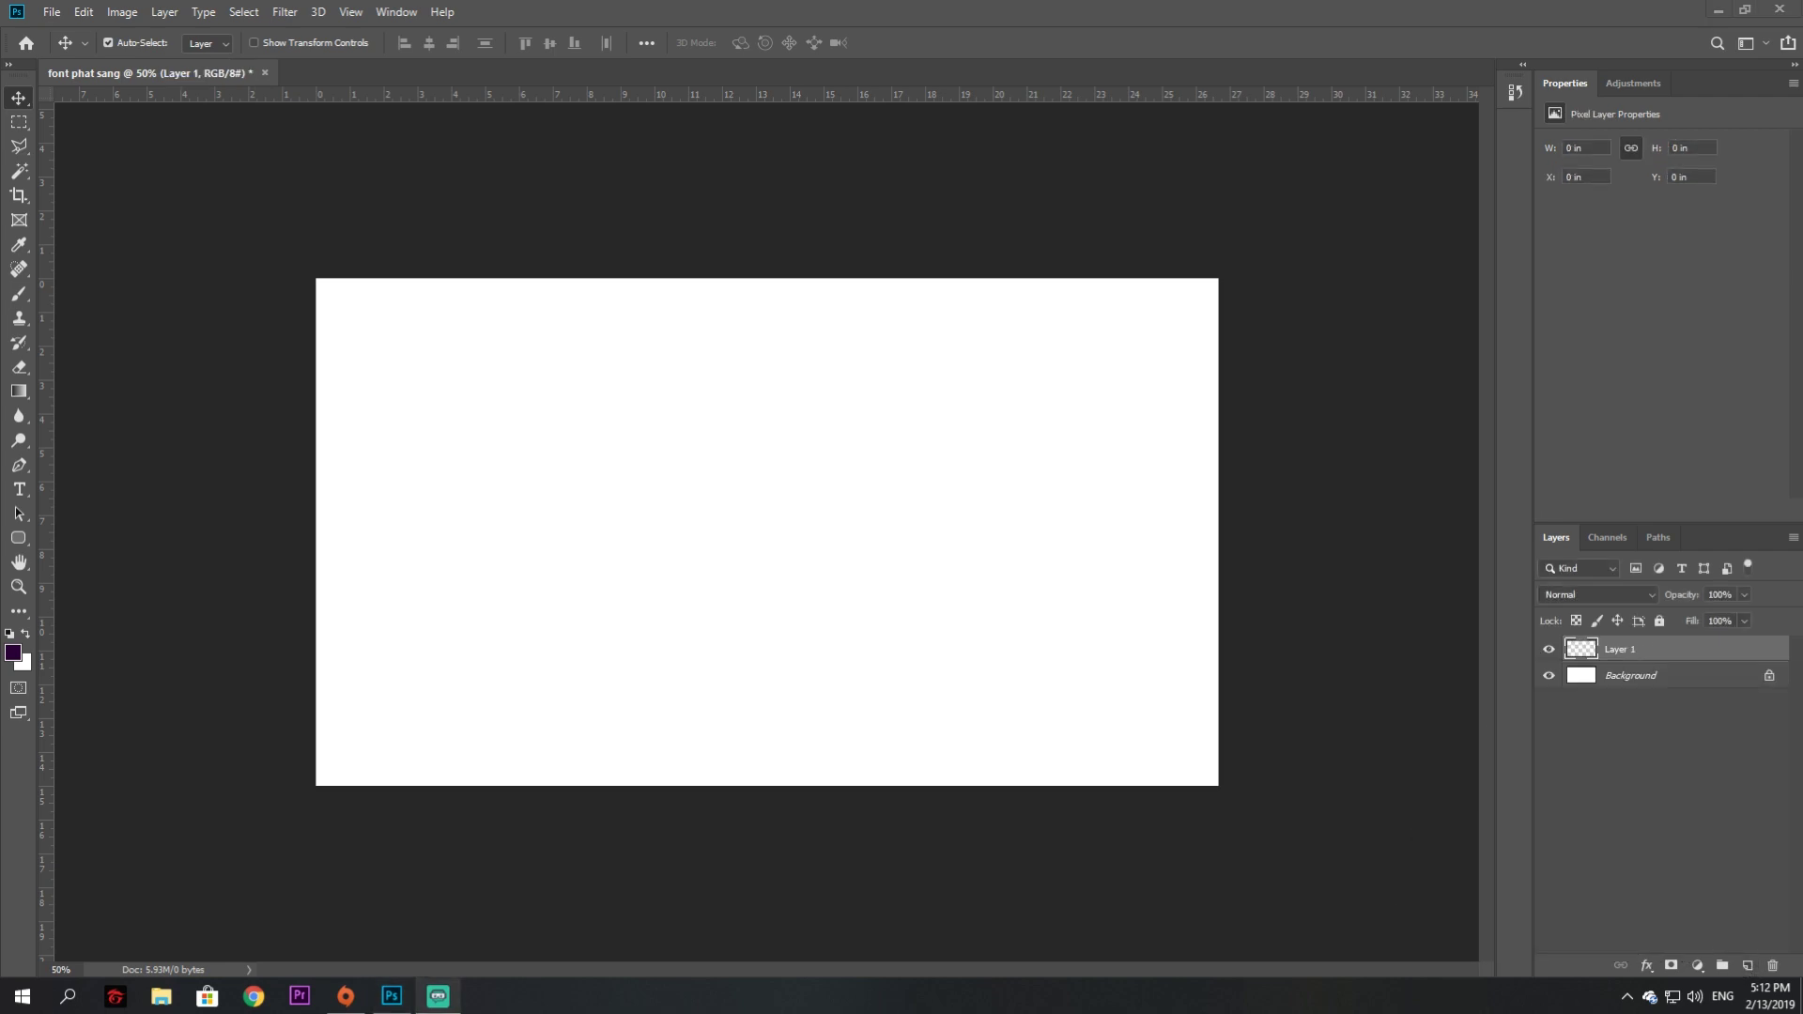
left_click(1666, 676)
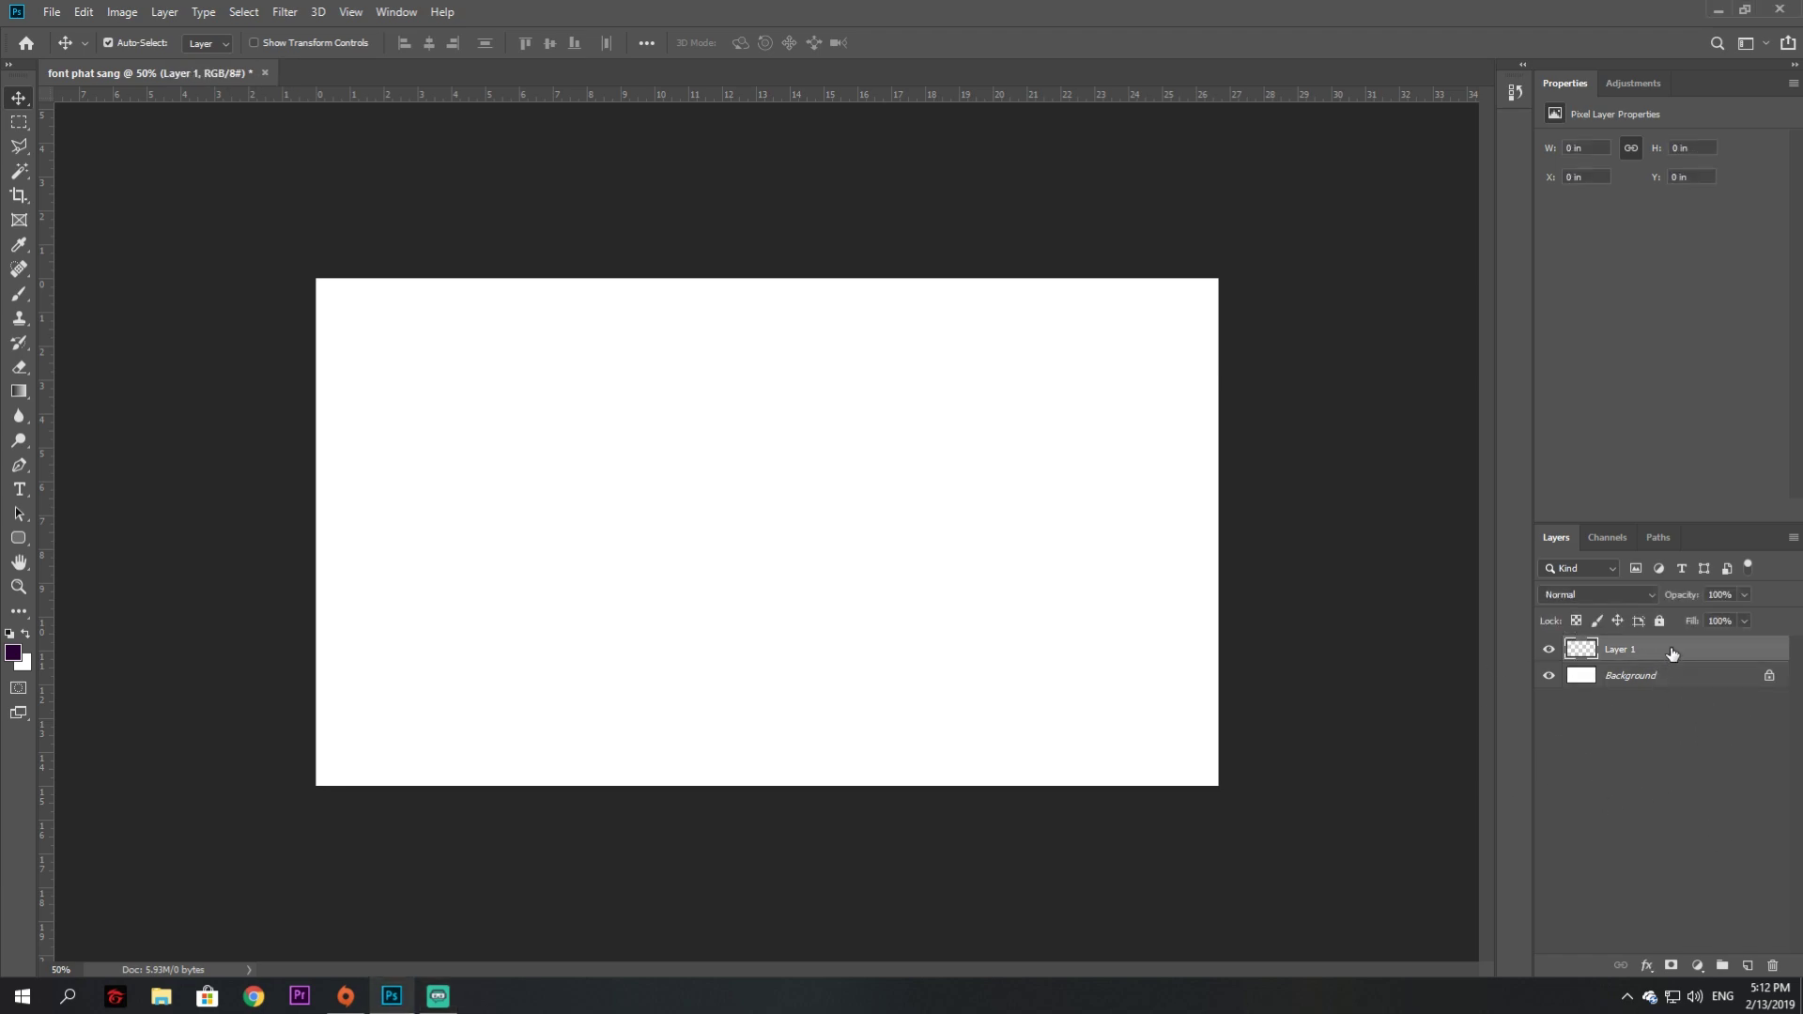
Hide the white Background layer and fill Layer 1 with the dark purple foreground colour
left_click(1550, 678)
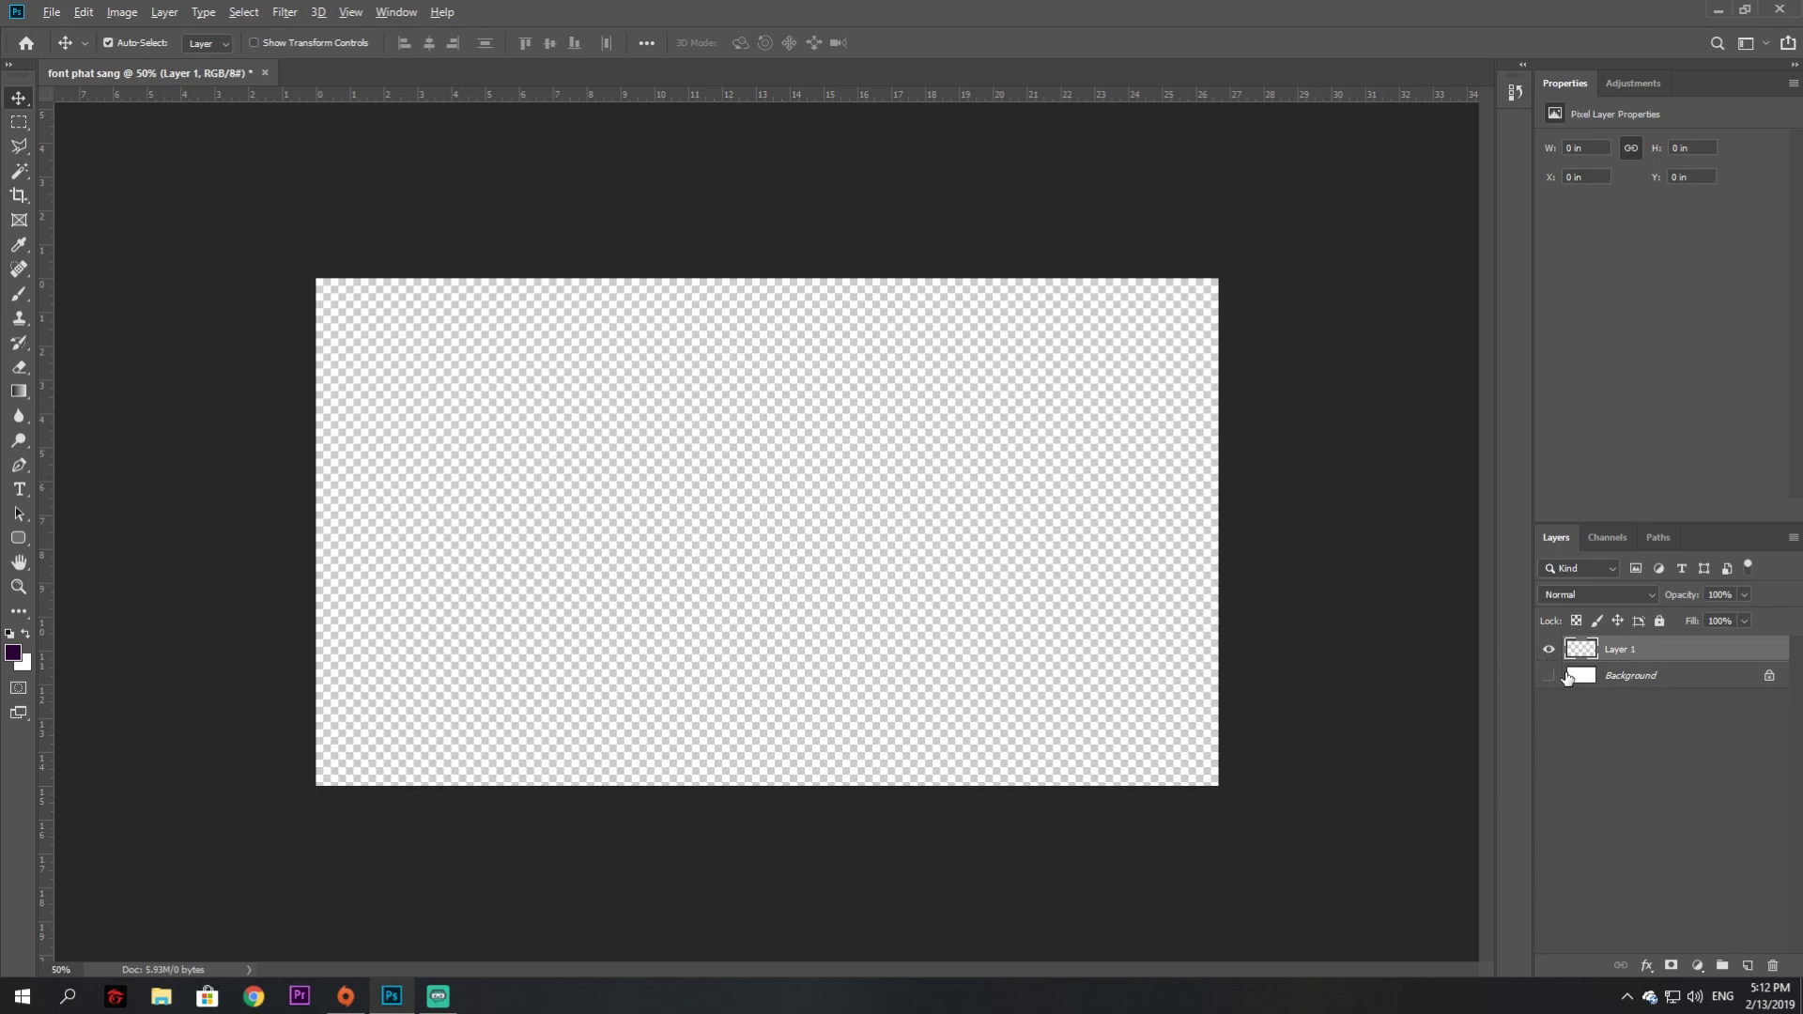
key("alt+BackSpace")
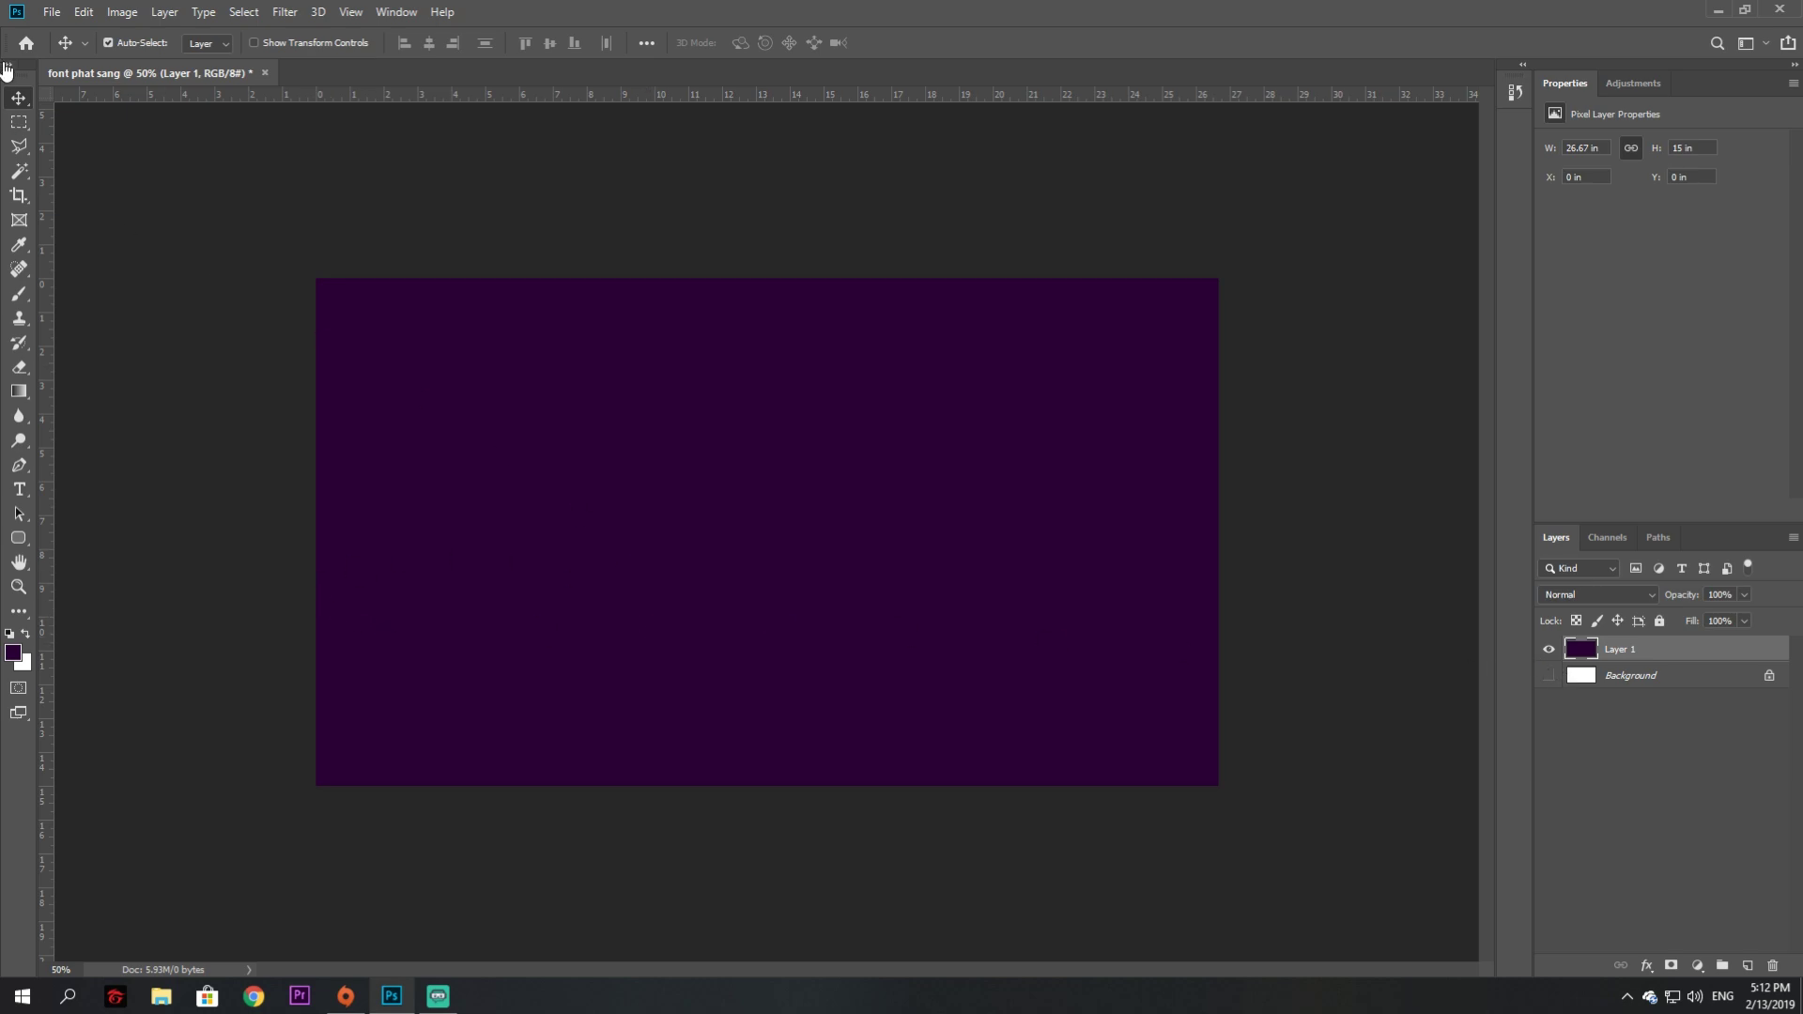
left_click(1556, 738)
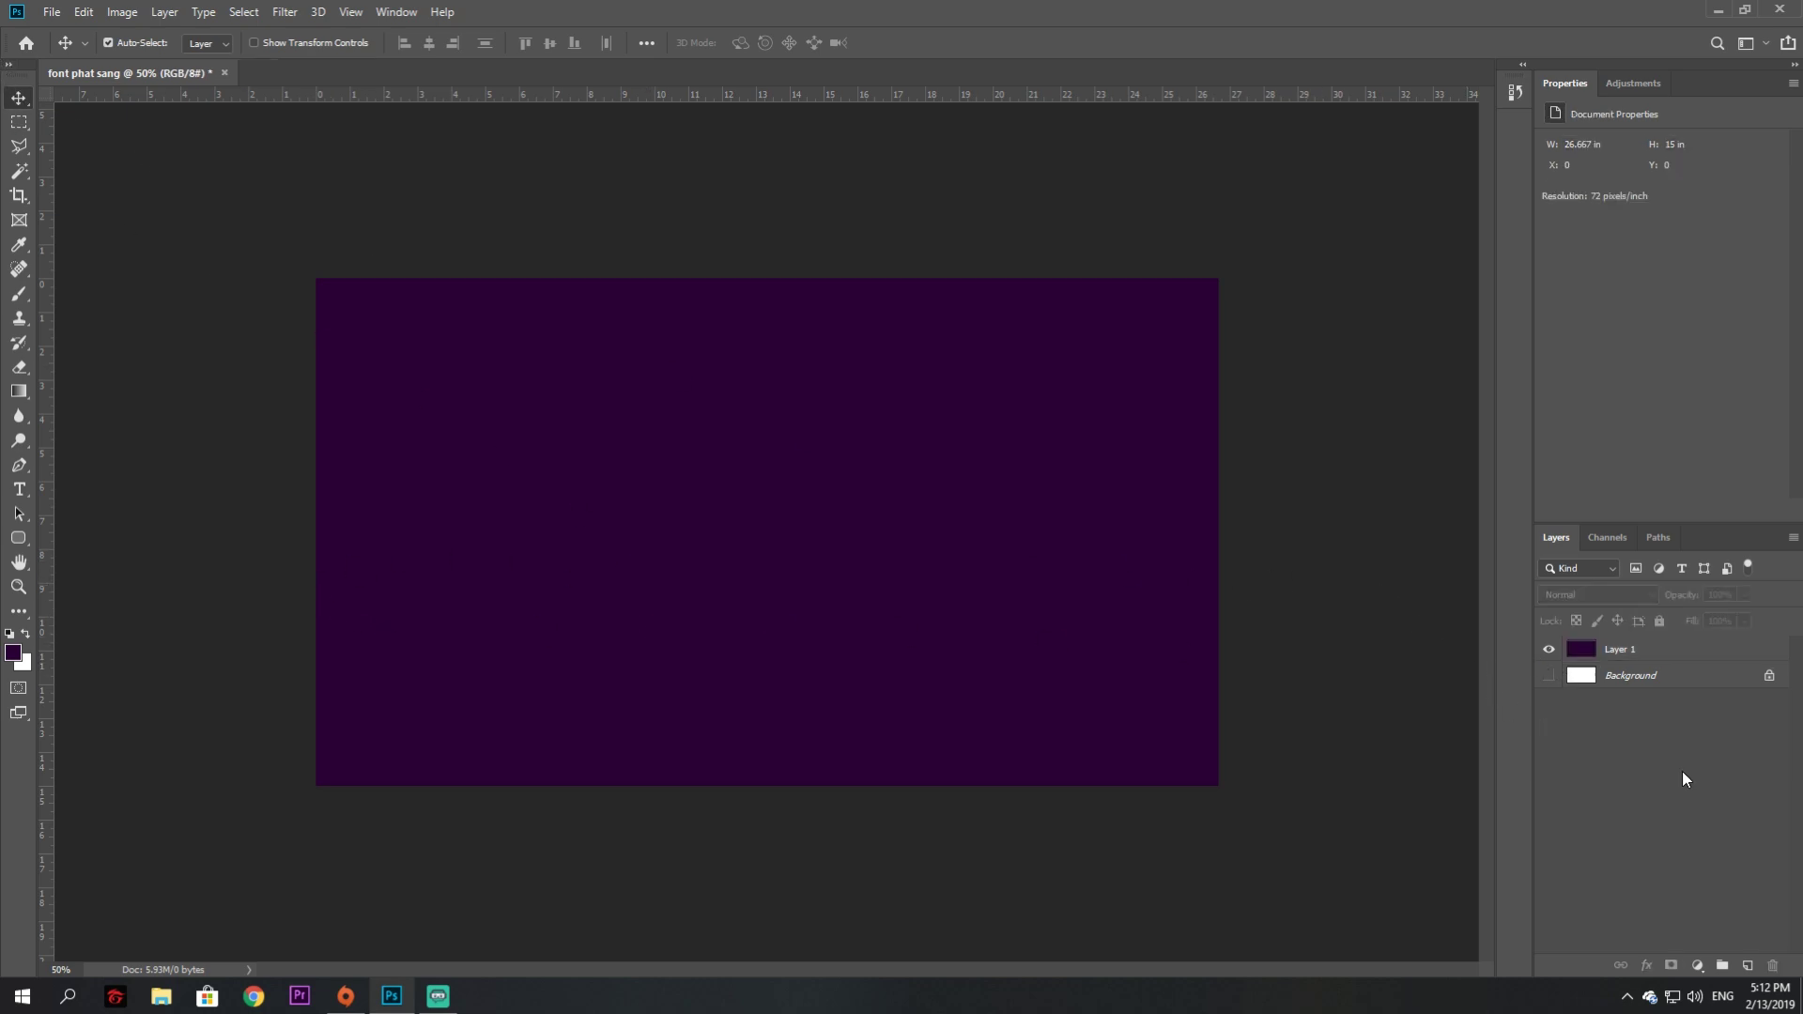
left_click(1660, 658)
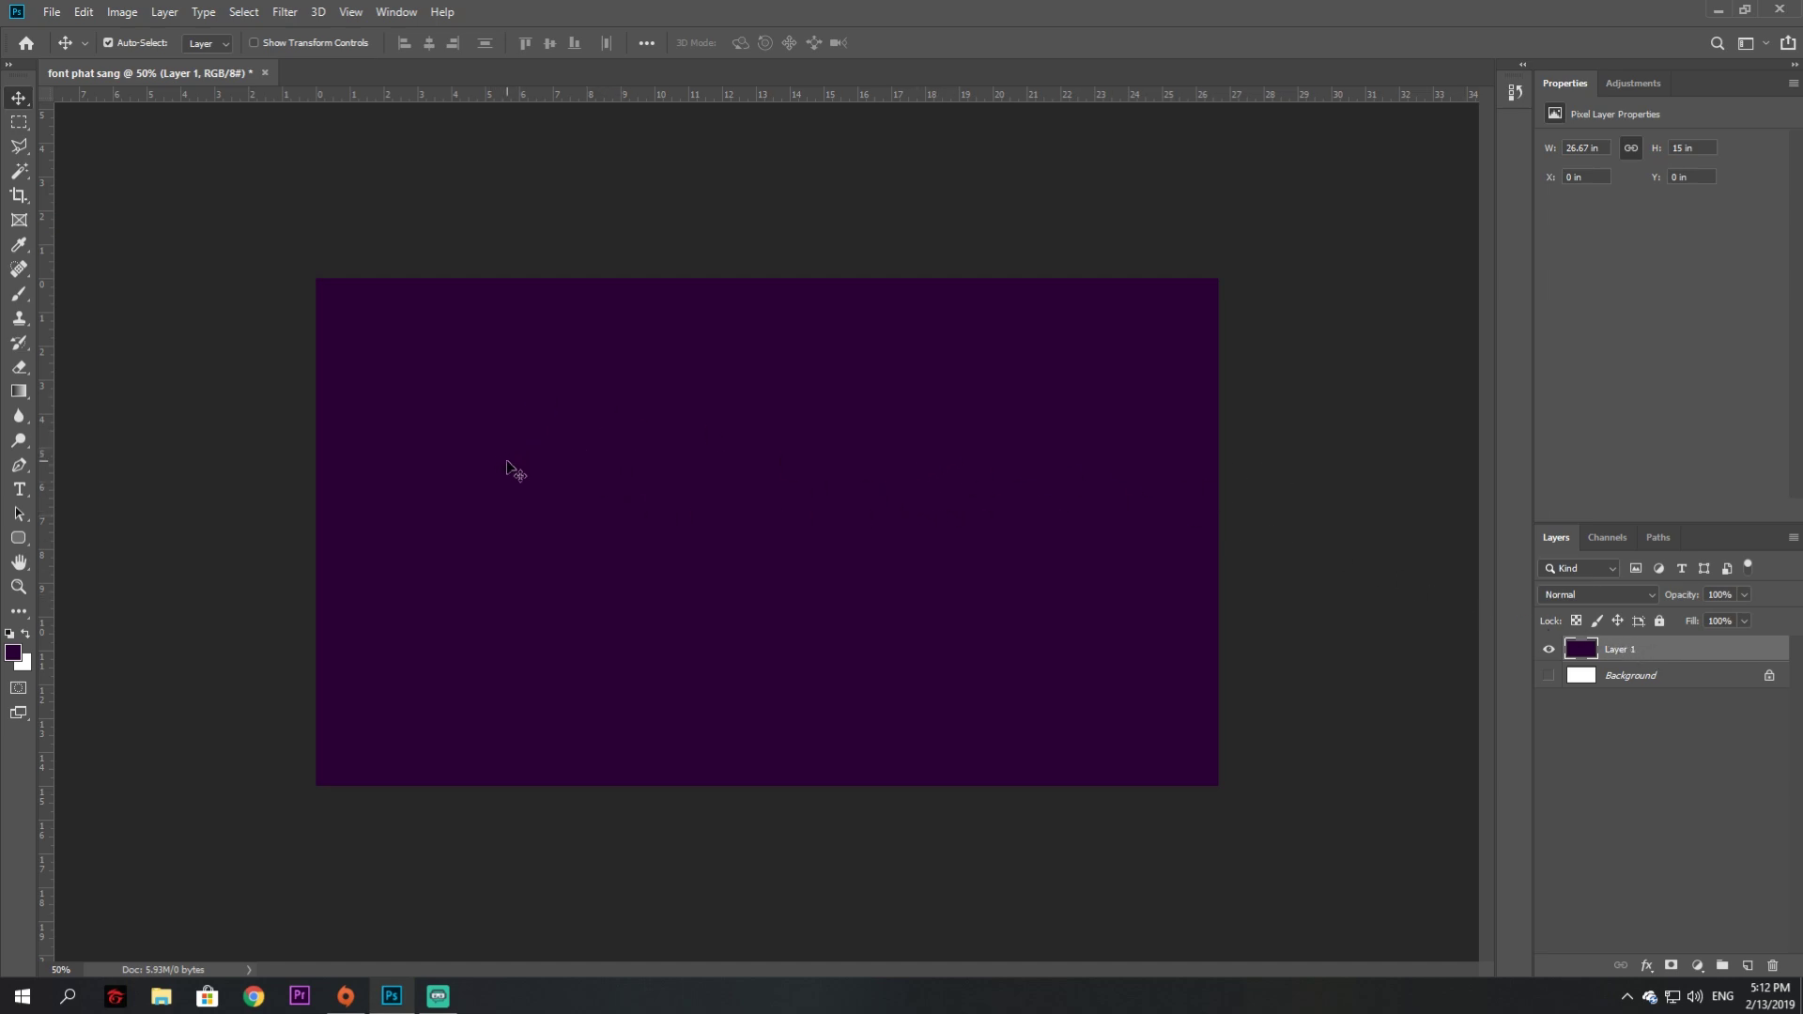
left_click(20, 489)
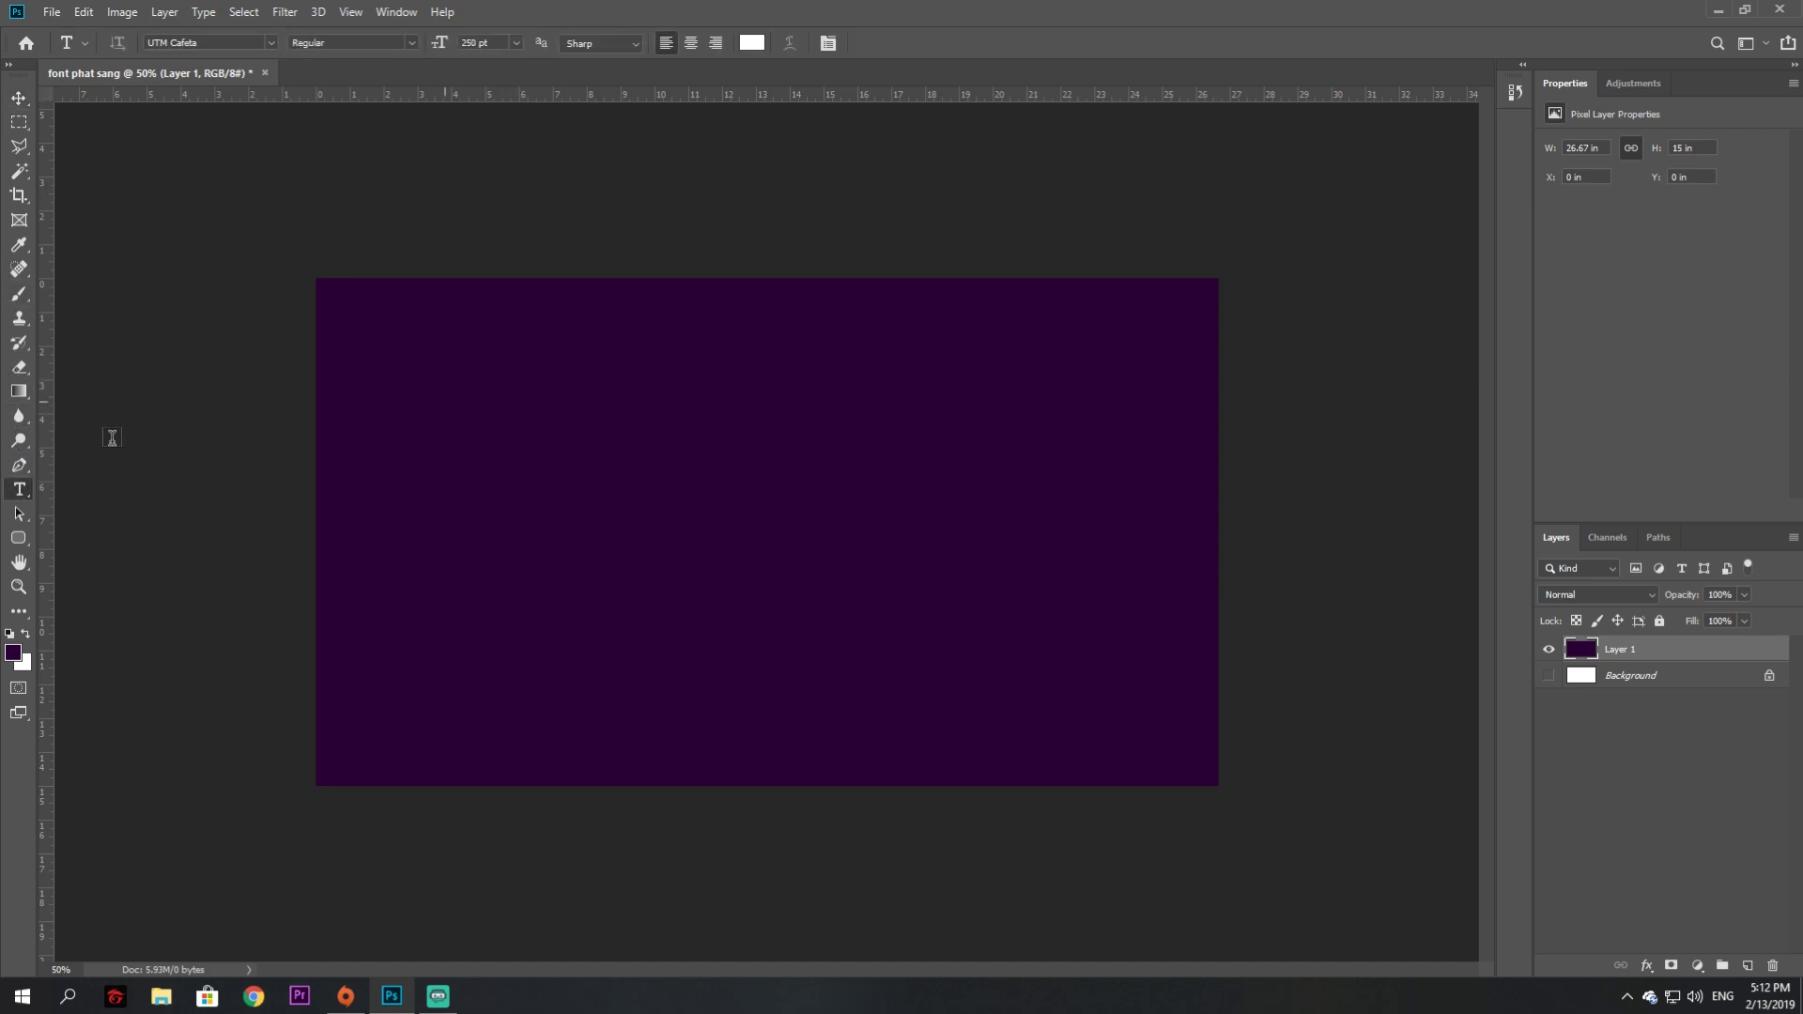
Draw a text box across the canvas and type 'VR ACADEMY' in white
left_click_drag(453, 381, 1116, 674)
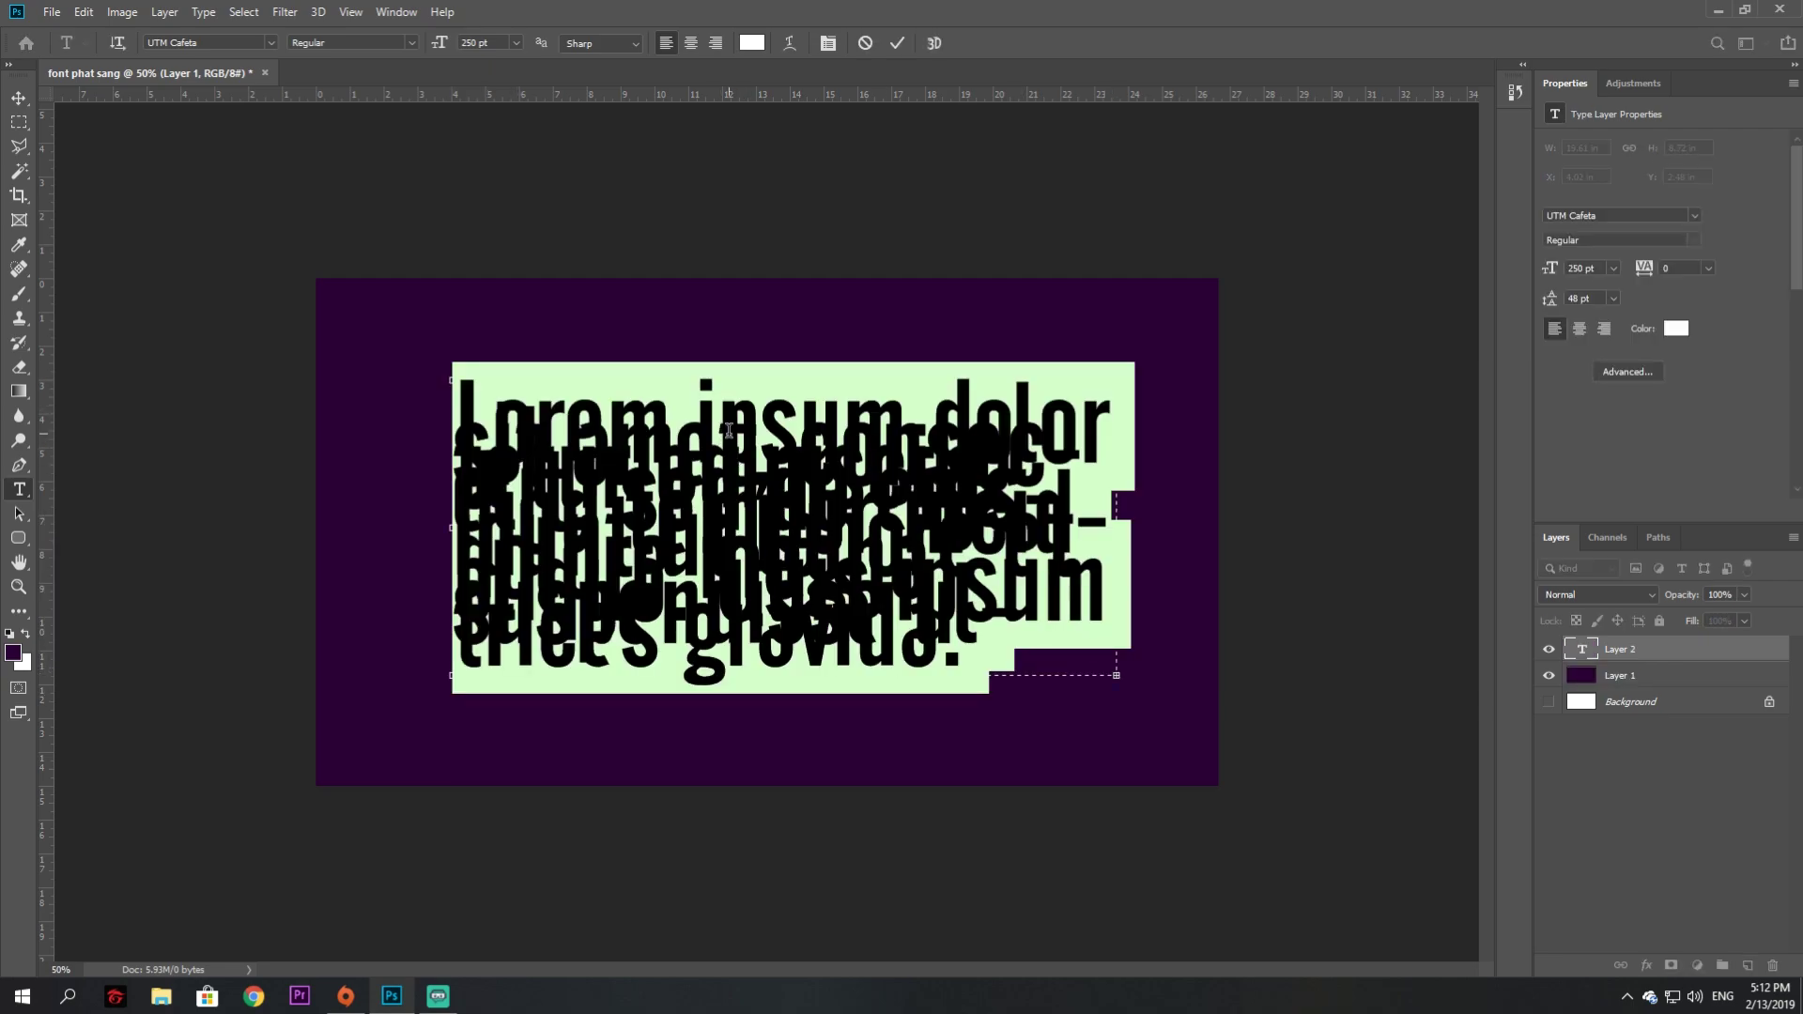
key("Delete")
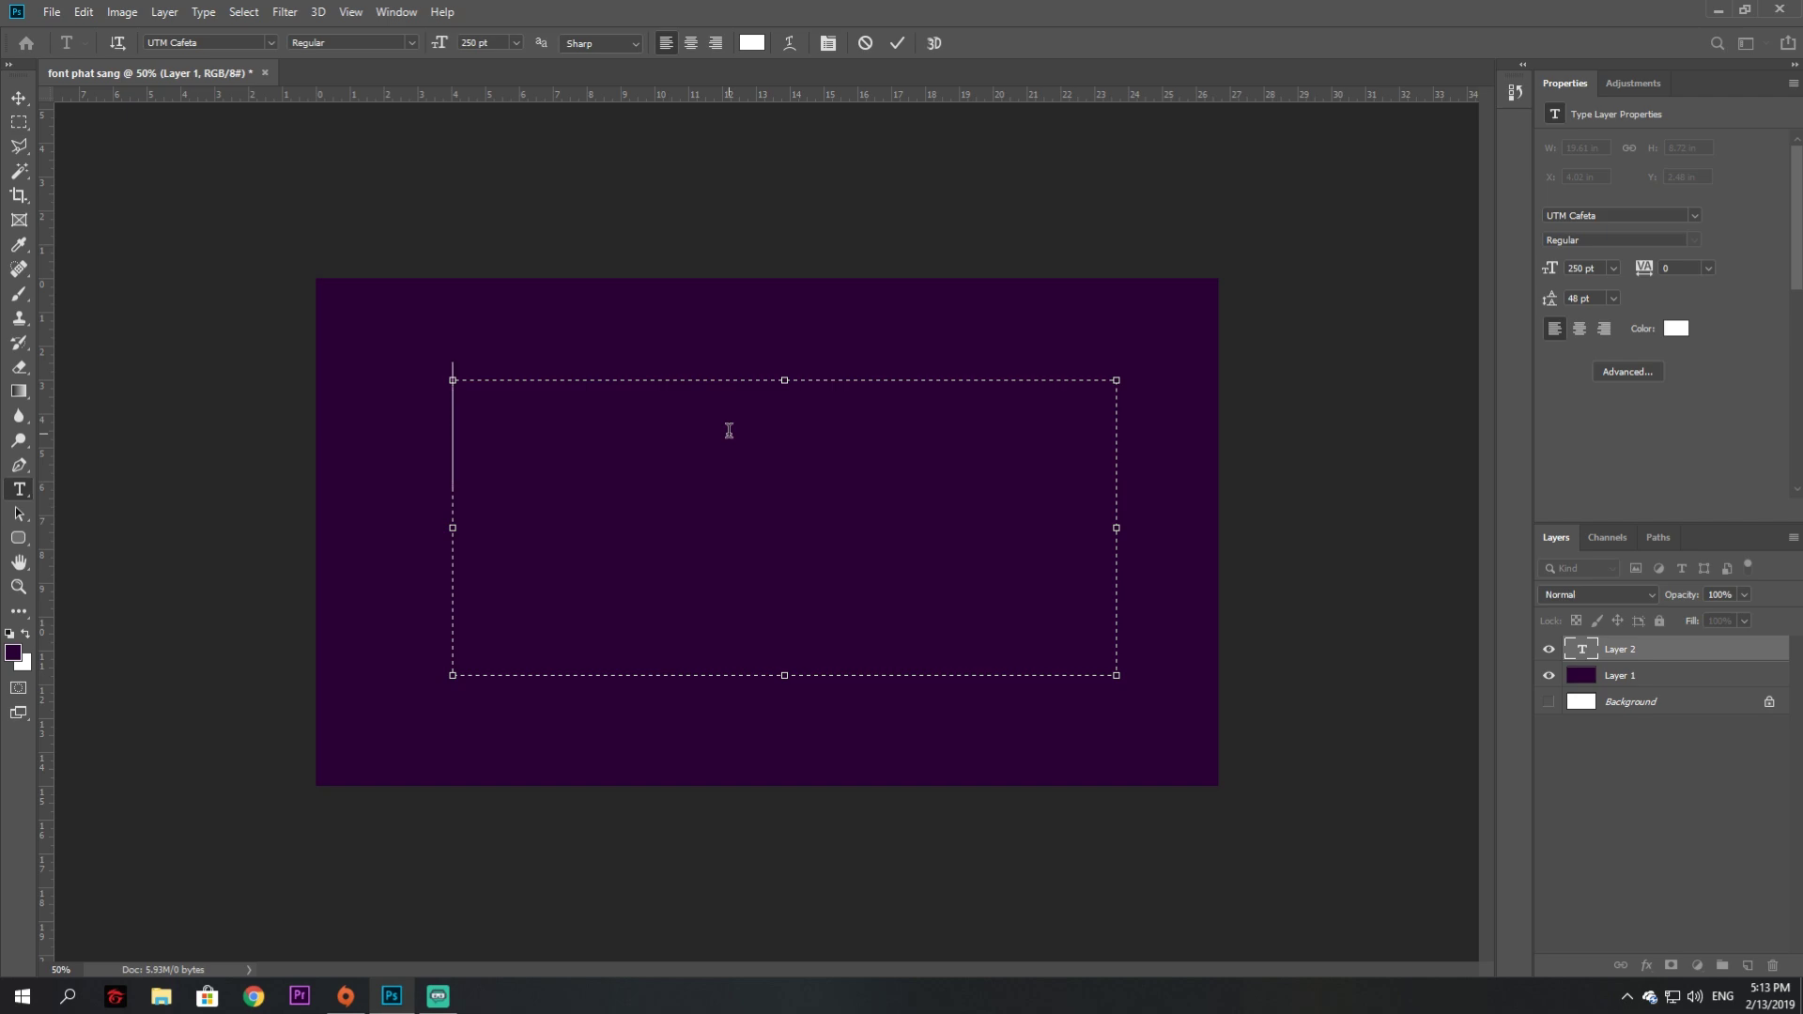
type("vr")
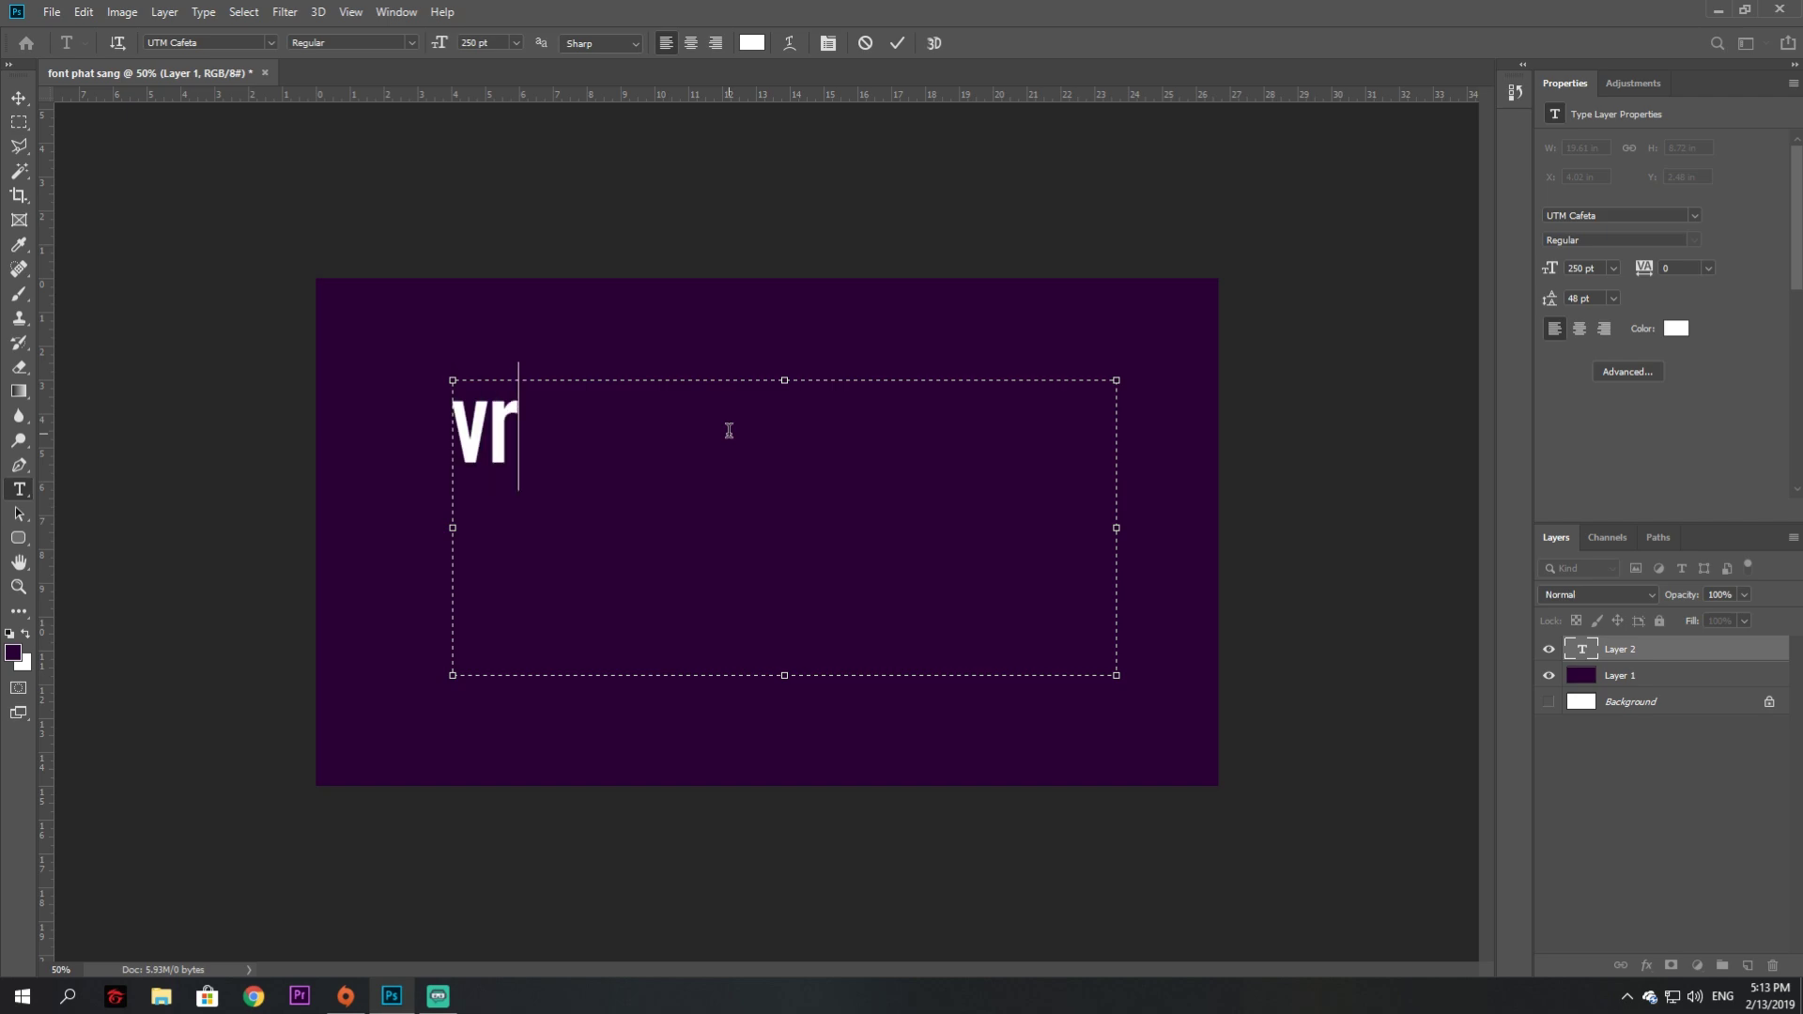
key("BackSpace")
key("BackSpace")
type("VR")
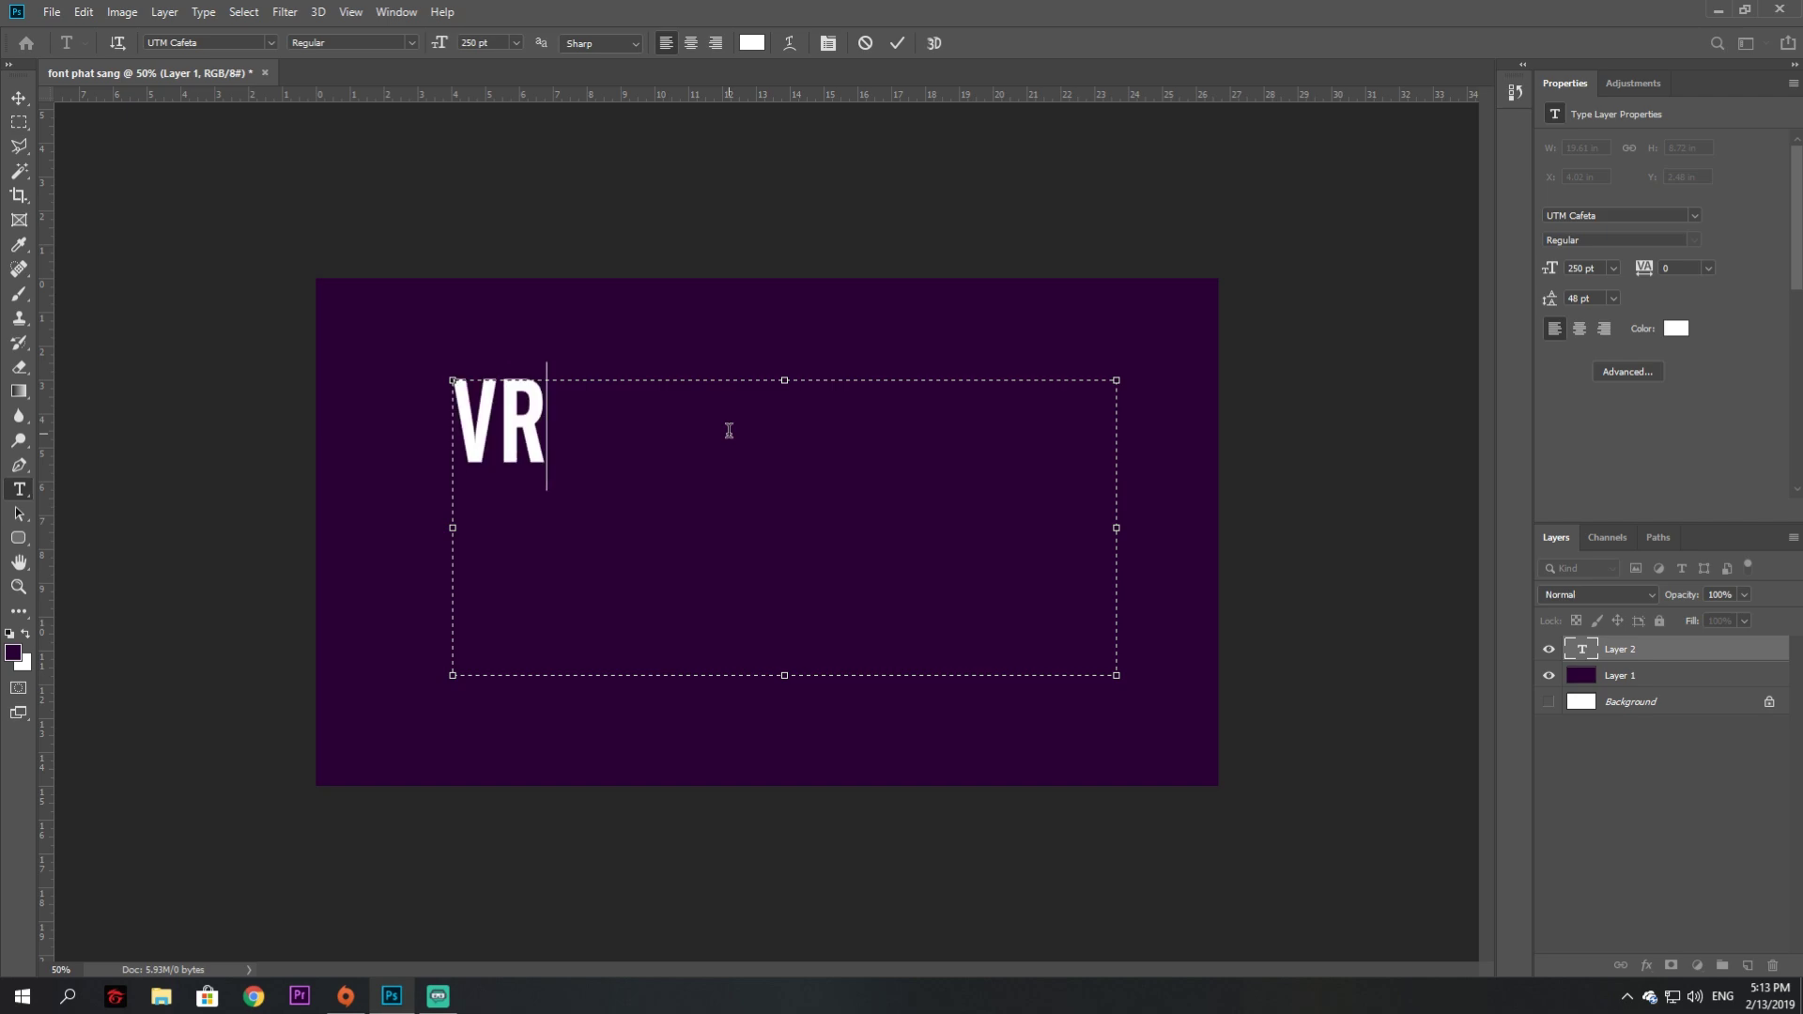
type(" ACADEMY")
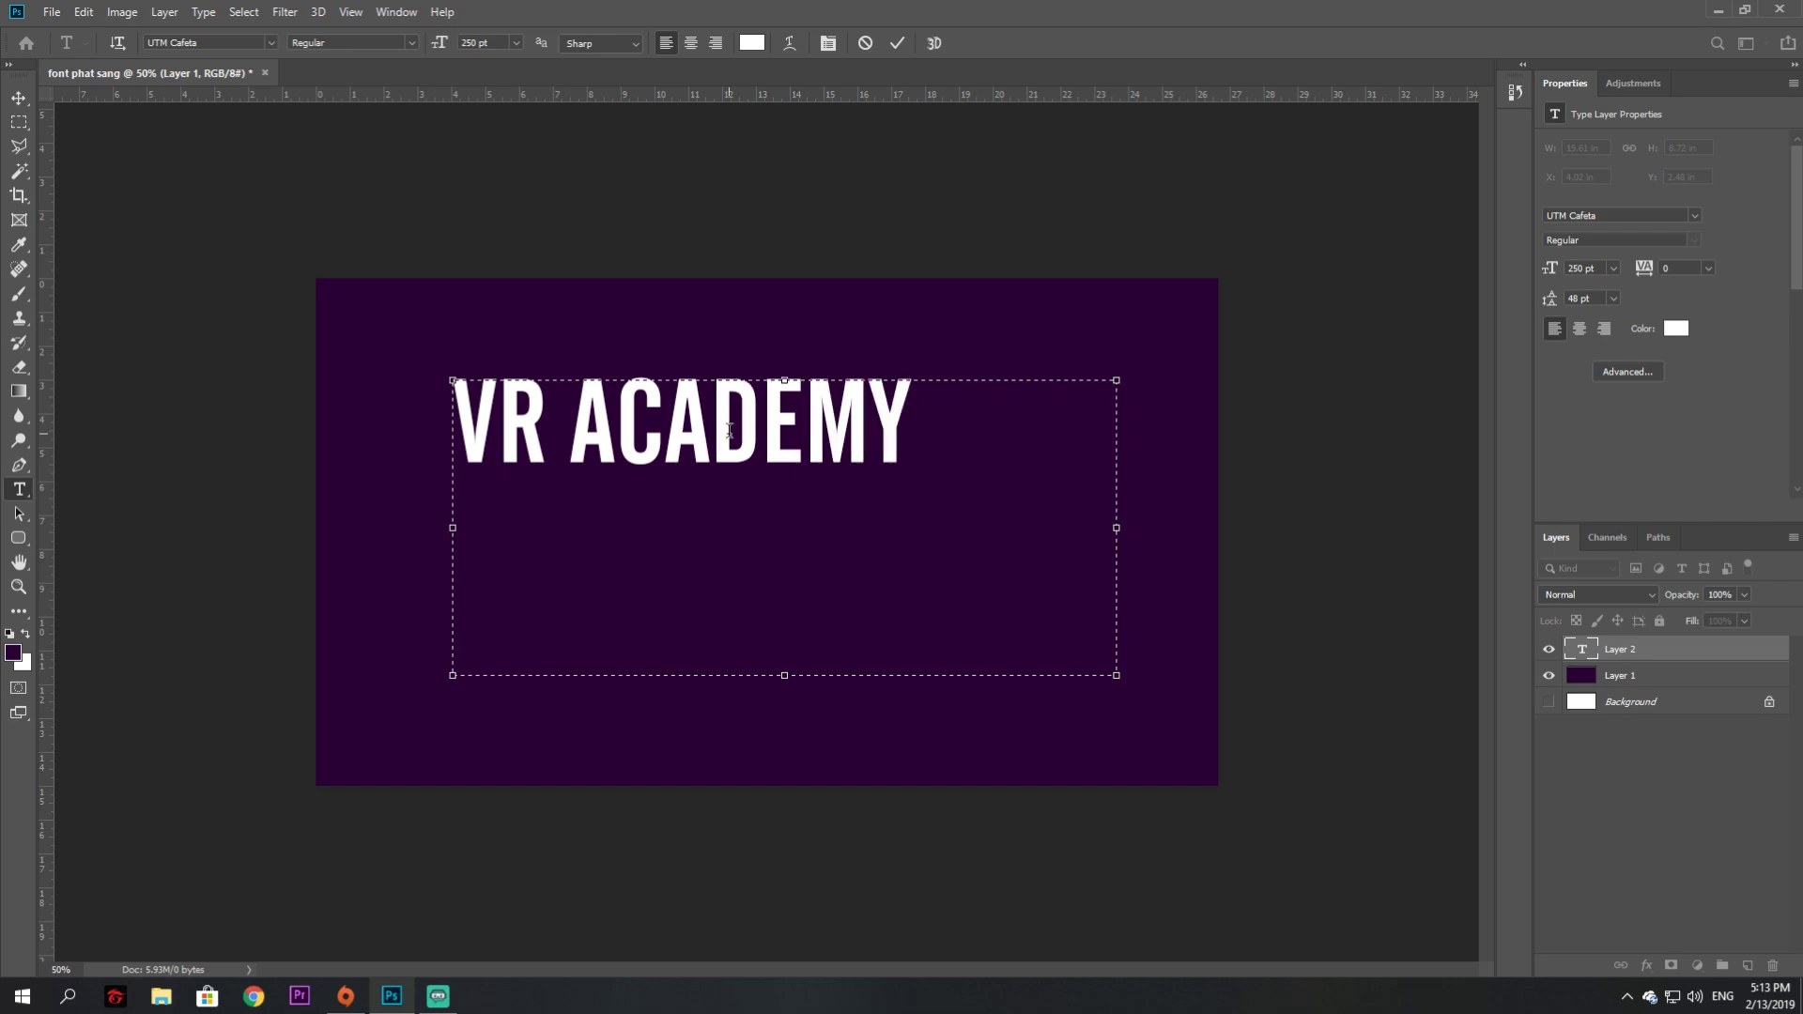
left_click(19, 98)
Centre the VR ACADEMY text and scale it up about 130% to 324.75 pt
left_click_drag(676, 423, 747, 531)
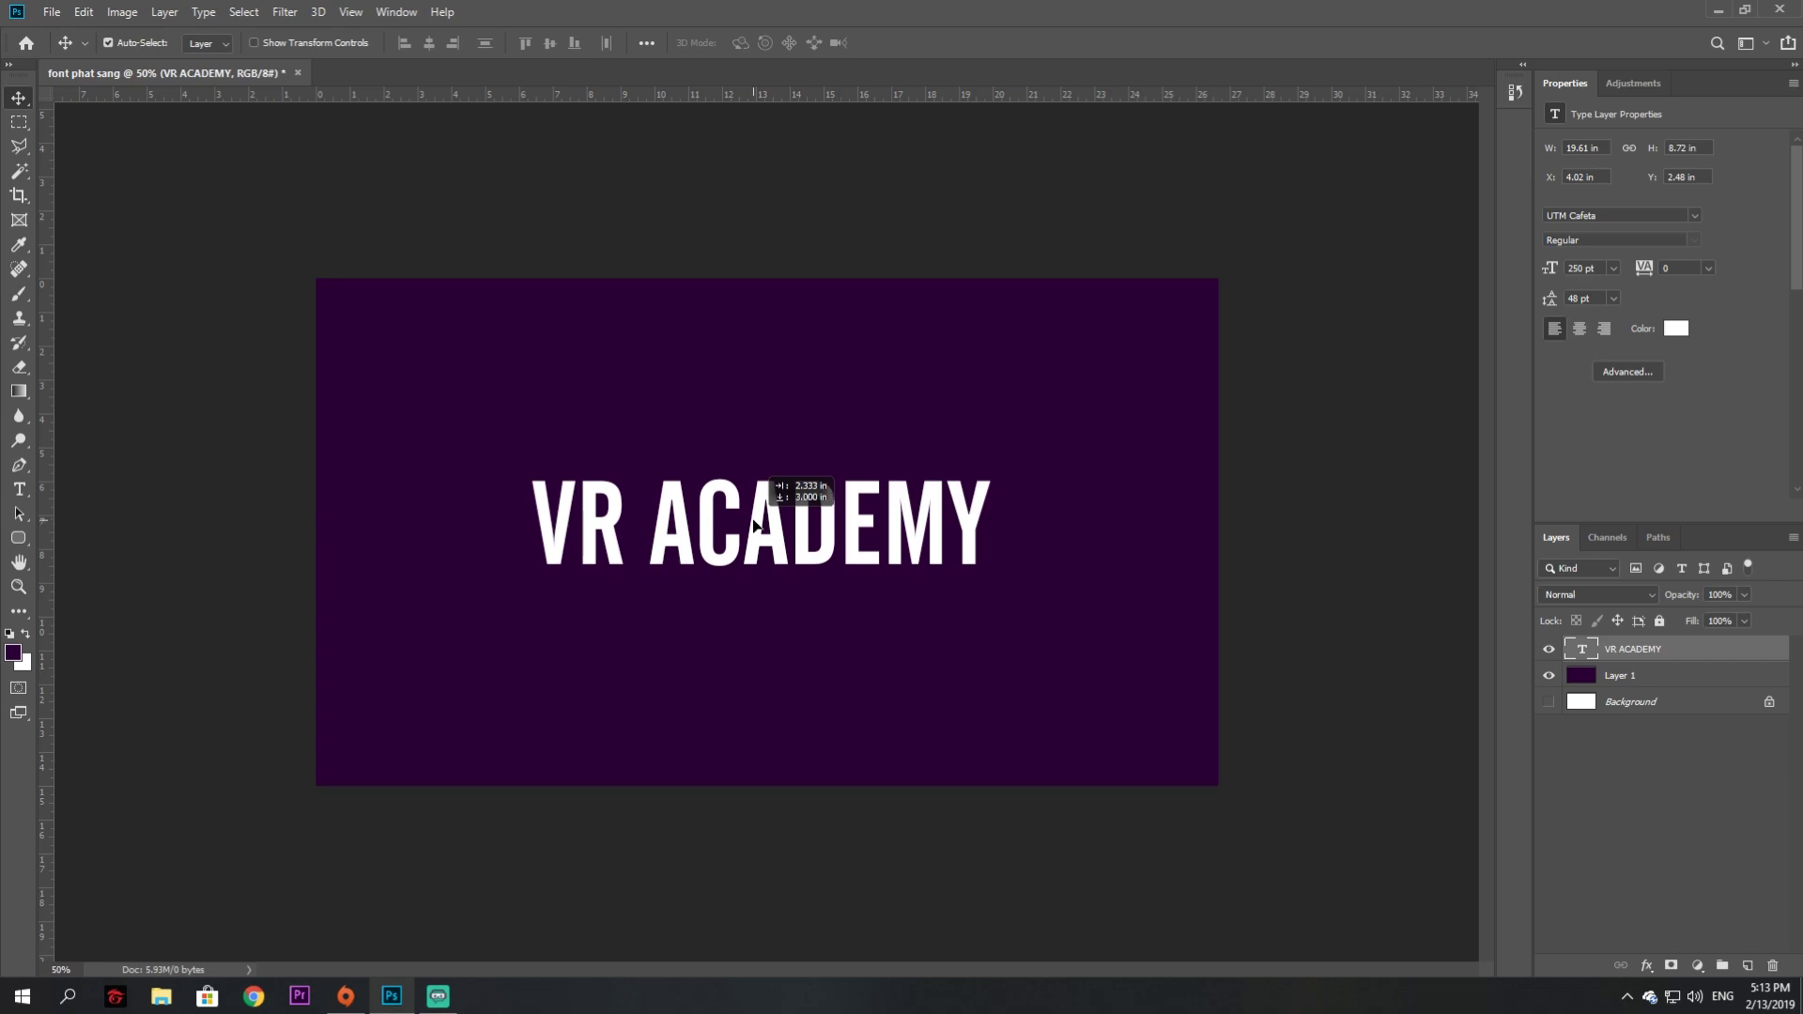
left_click_drag(747, 531, 761, 523)
left_click(738, 425)
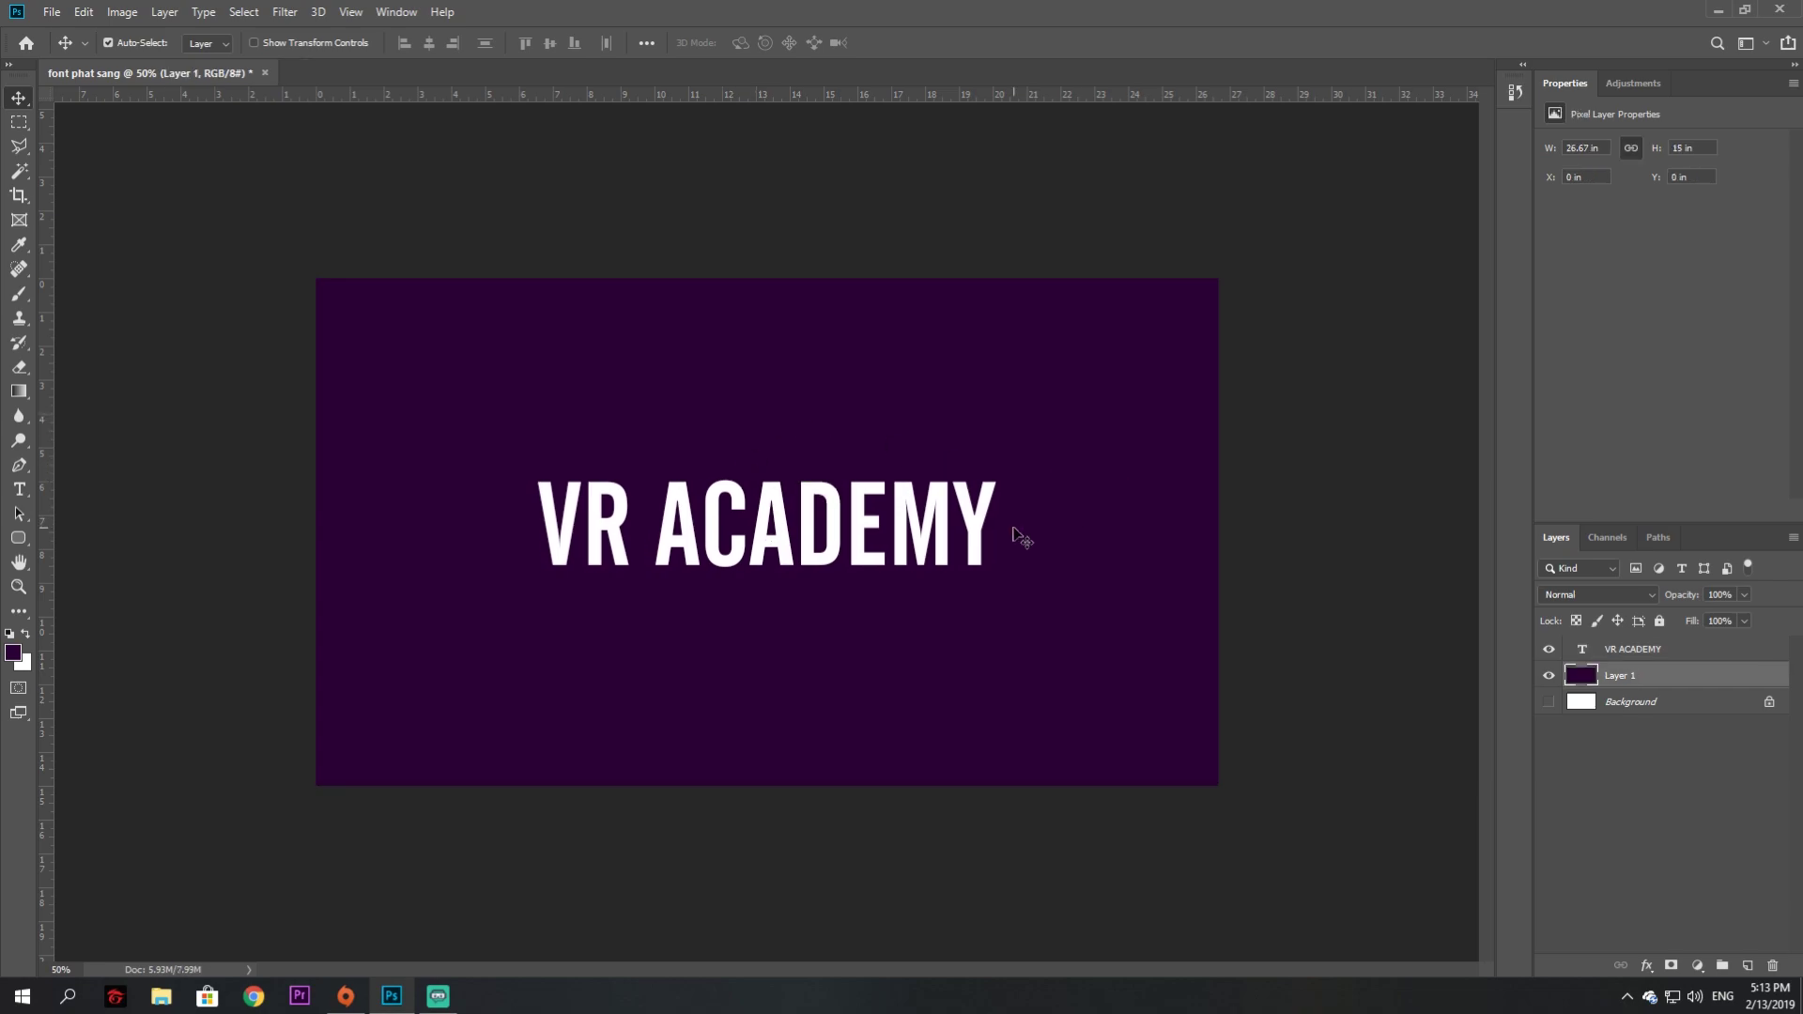
left_click(770, 526)
key("ctrl+t")
mouse_move(1206, 462)
left_mouse_down()
mouse_move(1379, 402)
mouse_move(1253, 542)
left_mouse_up()
key("Escape")
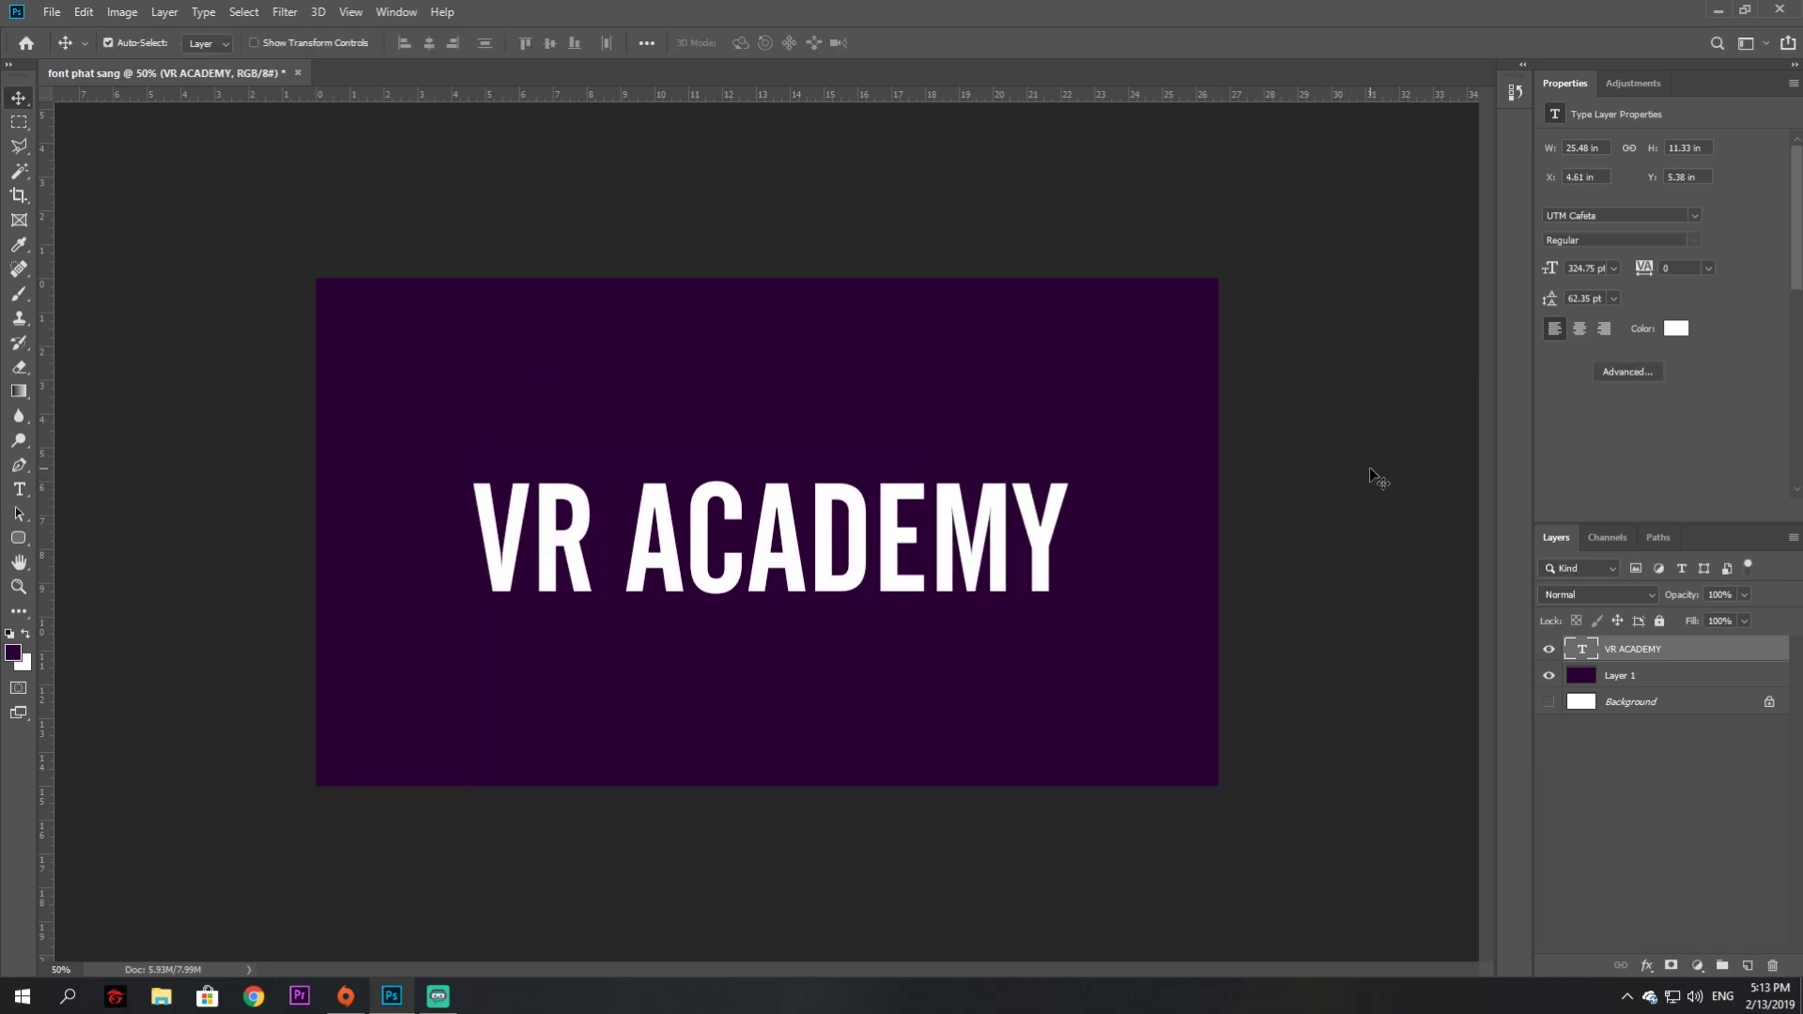
left_click(1384, 420)
left_click(1004, 564)
right_click(1623, 654)
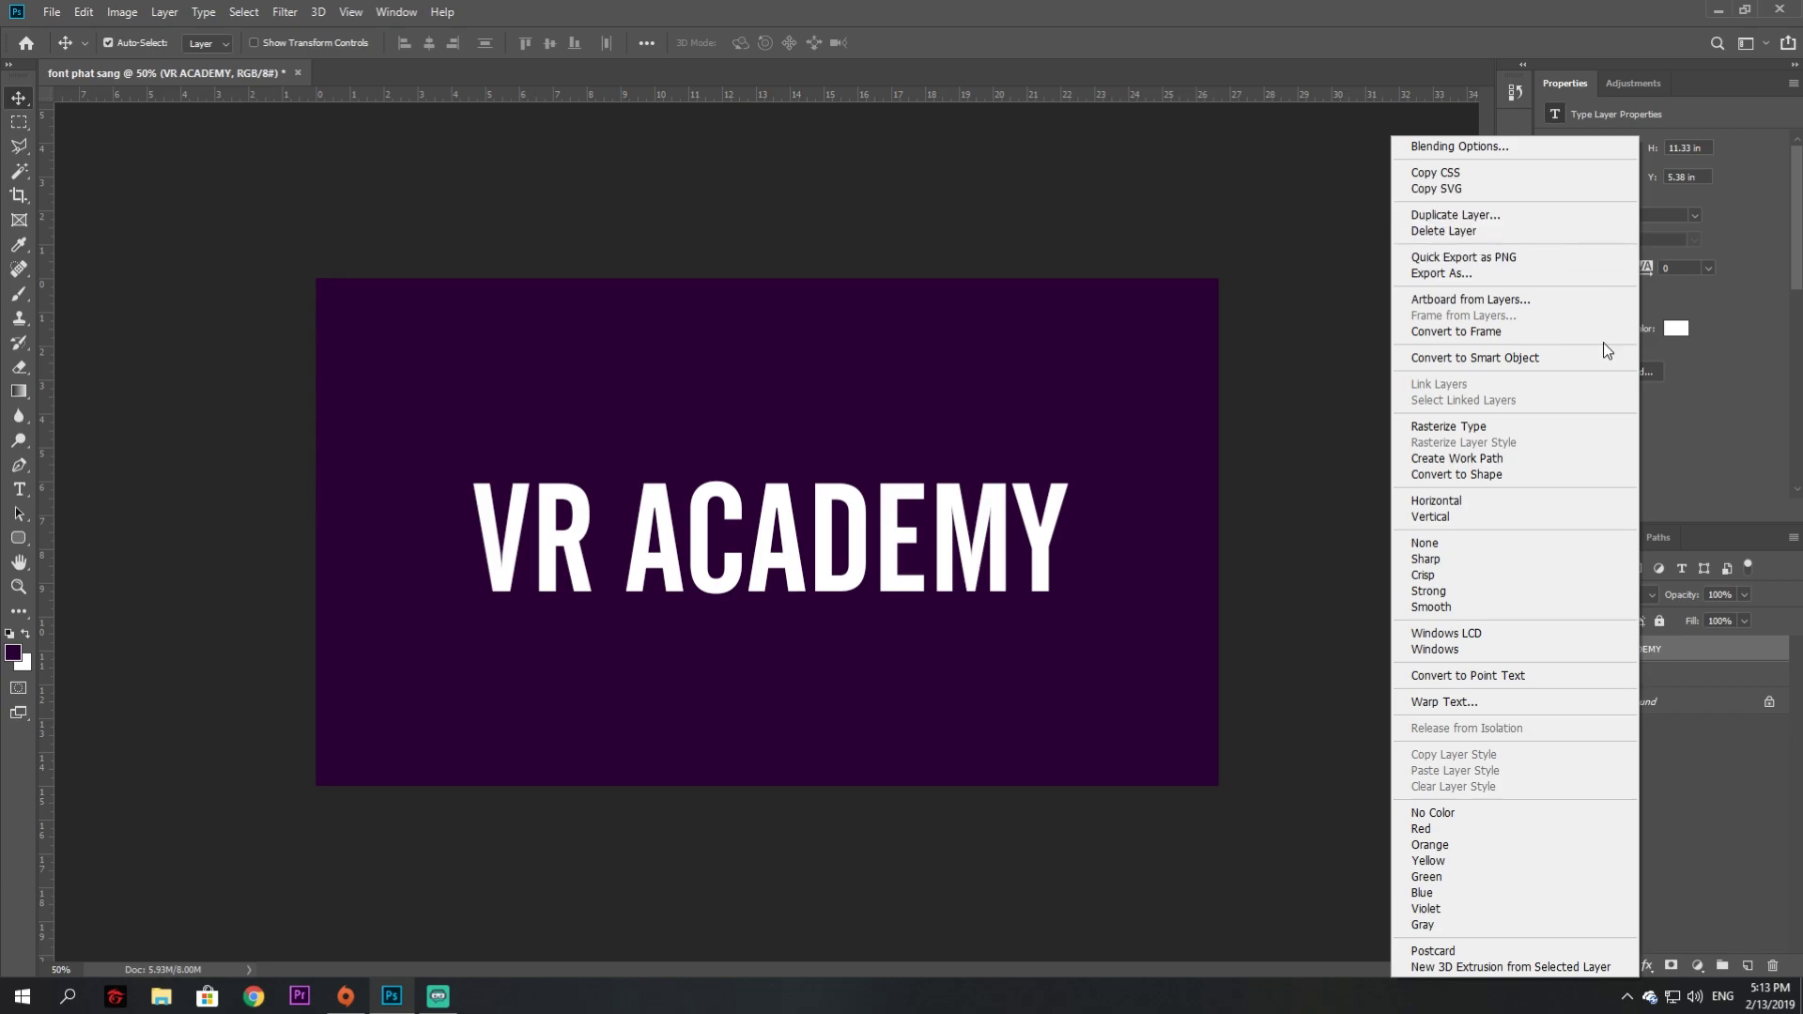
Give VR ACADEMY a white (ffffff) Drop Shadow with 0% spread as a soft glow
left_click(1489, 147)
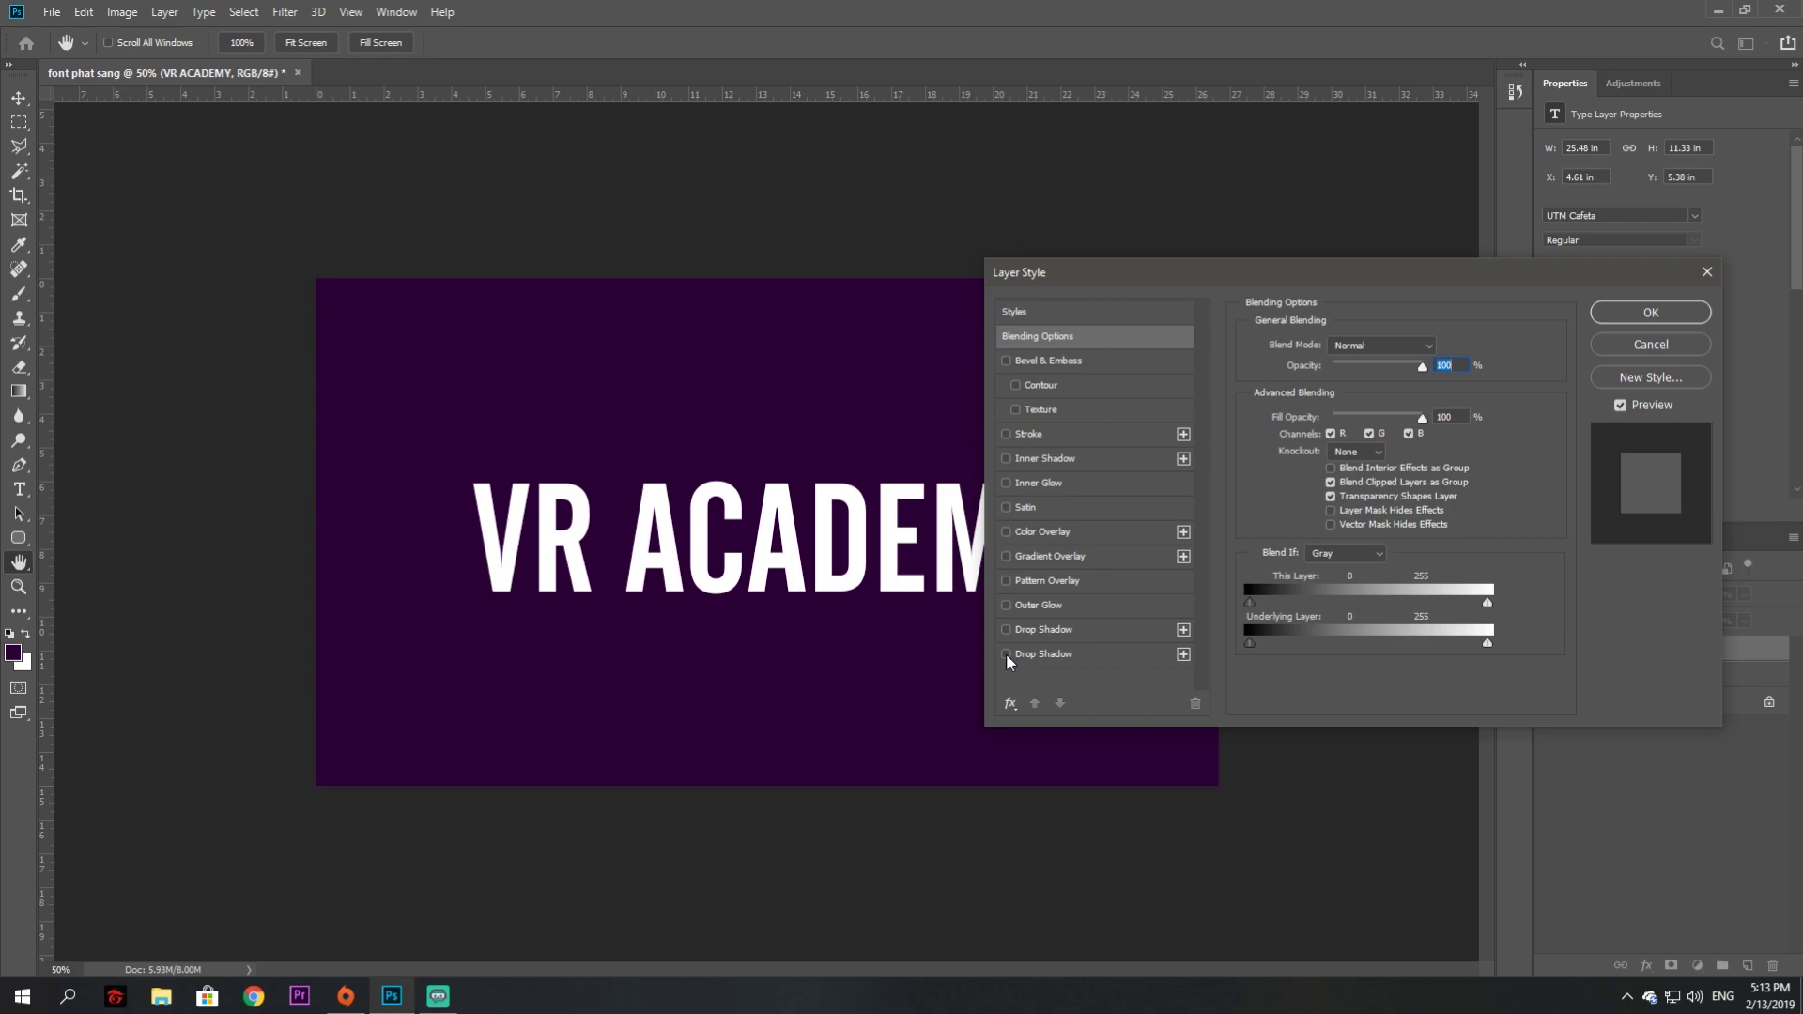
left_click(1006, 654)
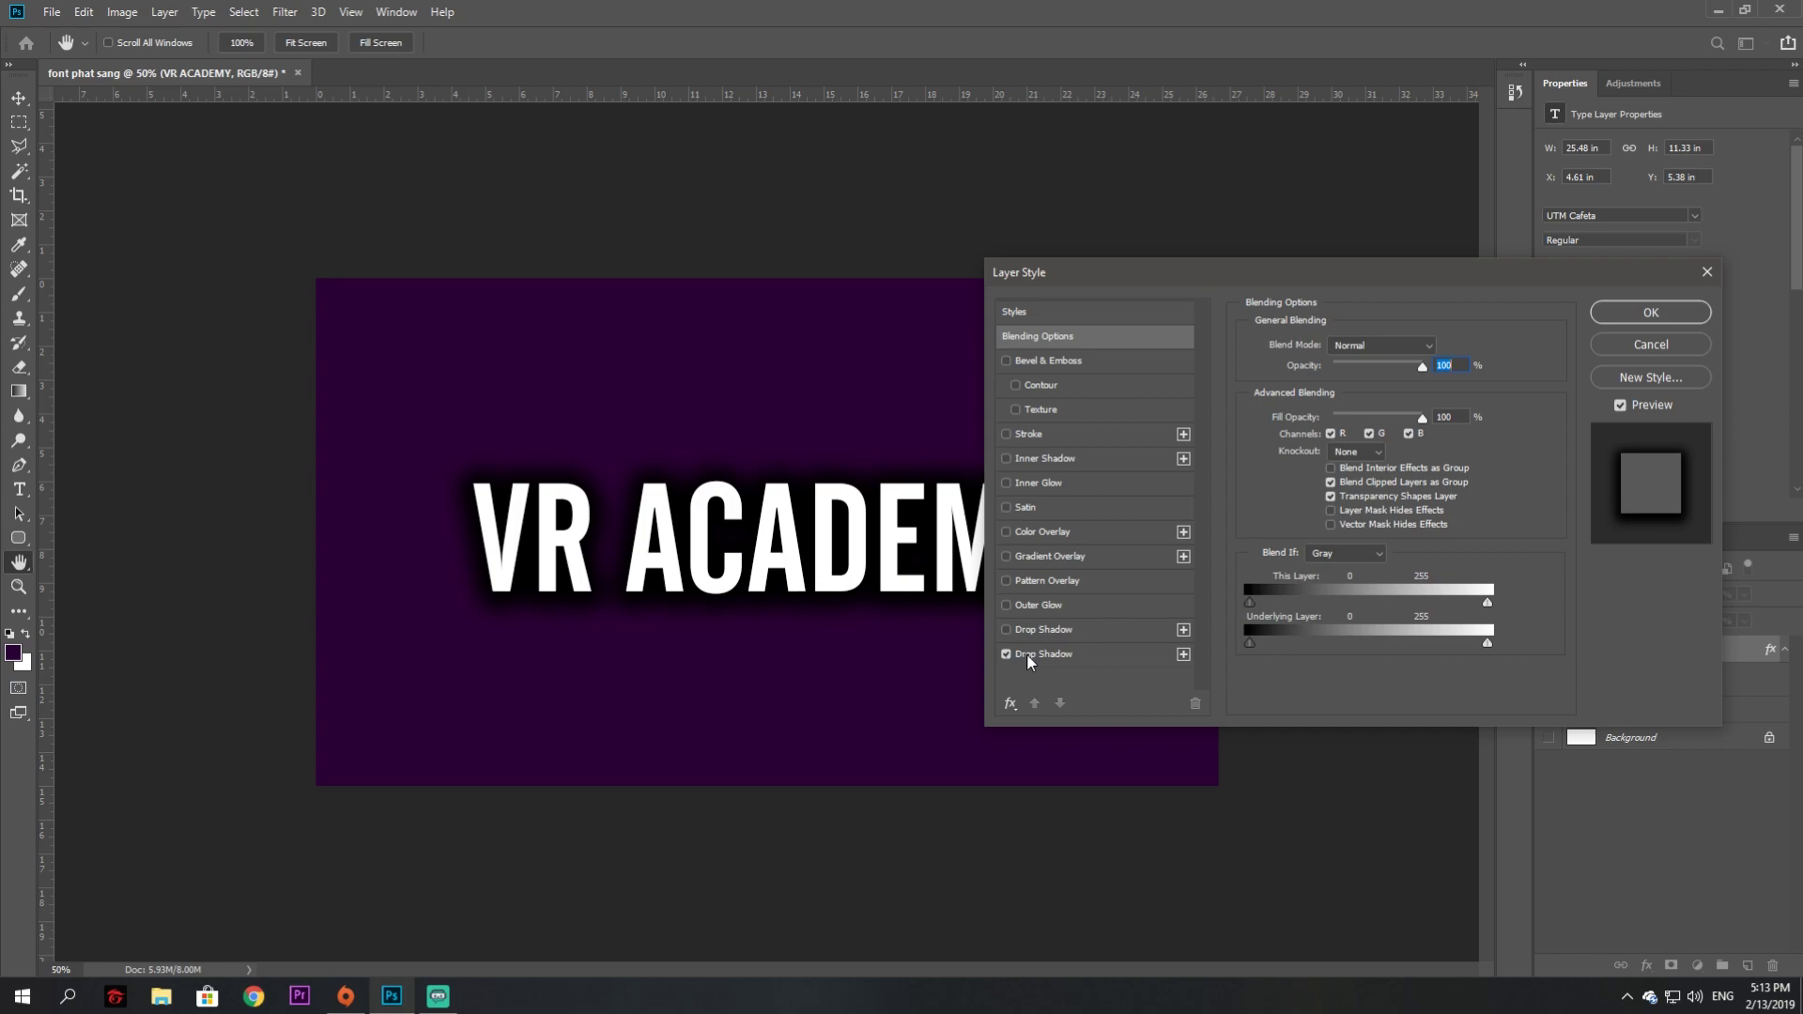
left_click(1072, 654)
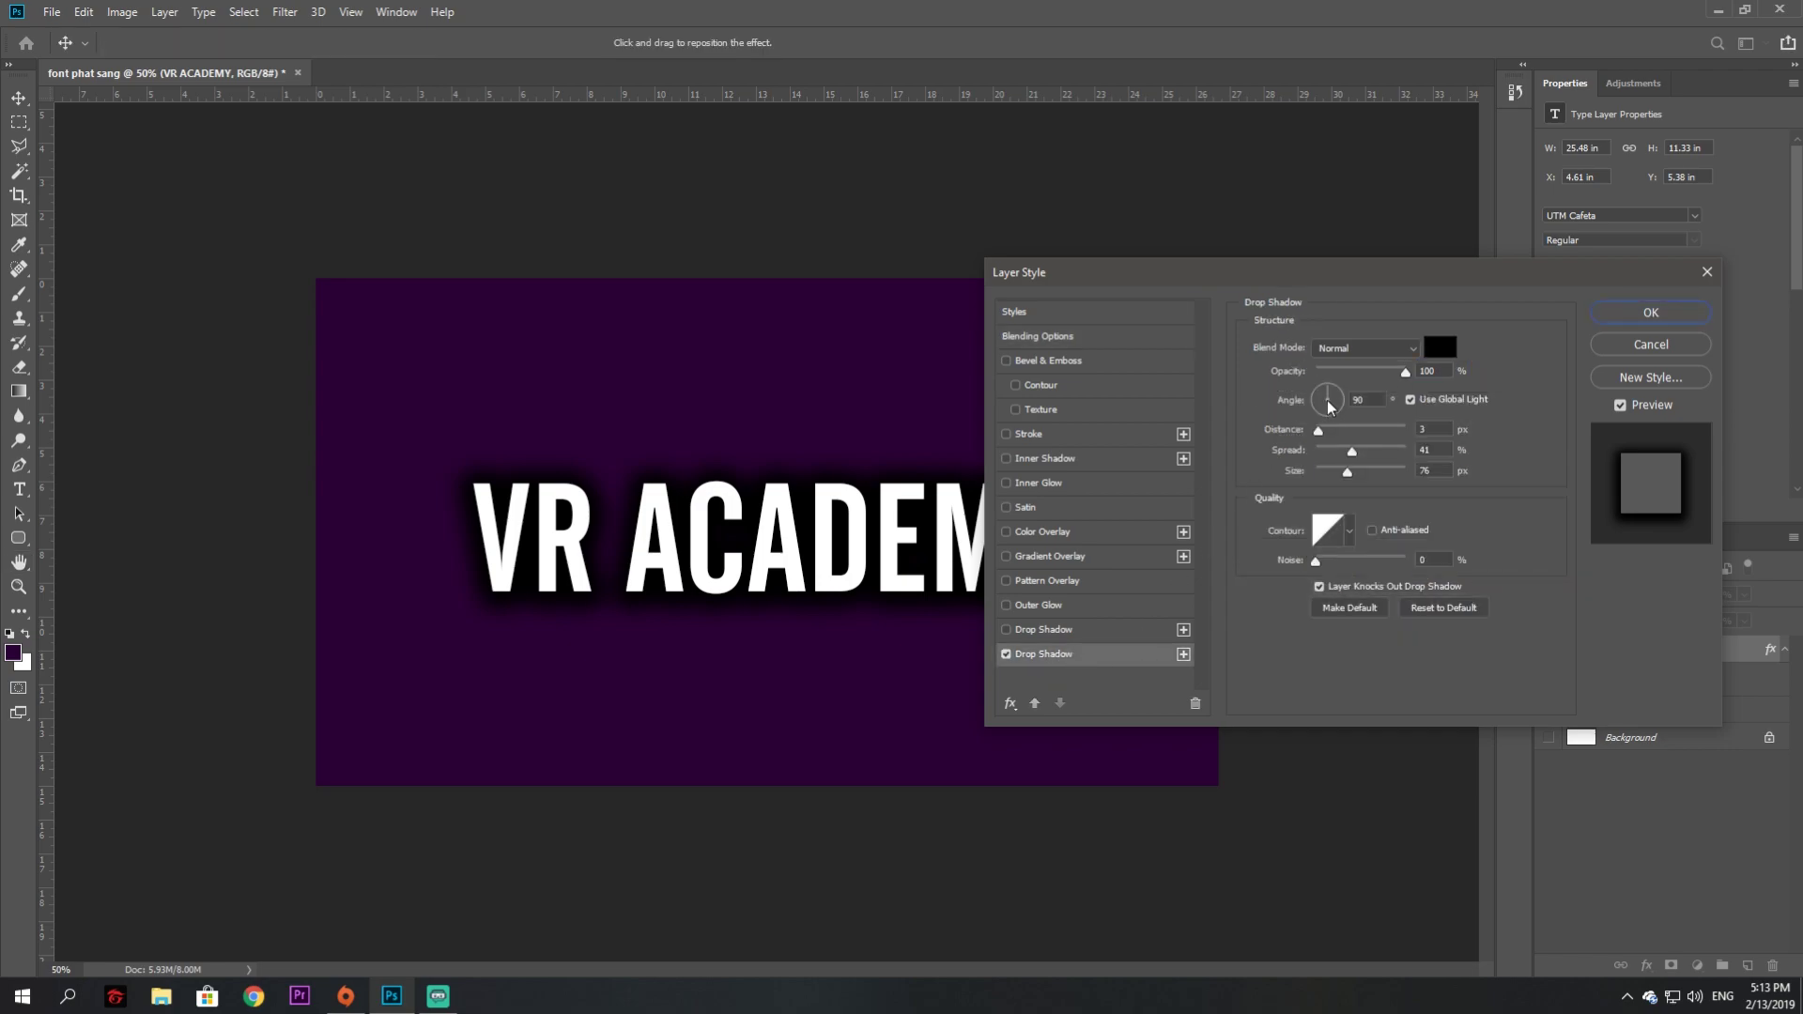
left_click(1439, 347)
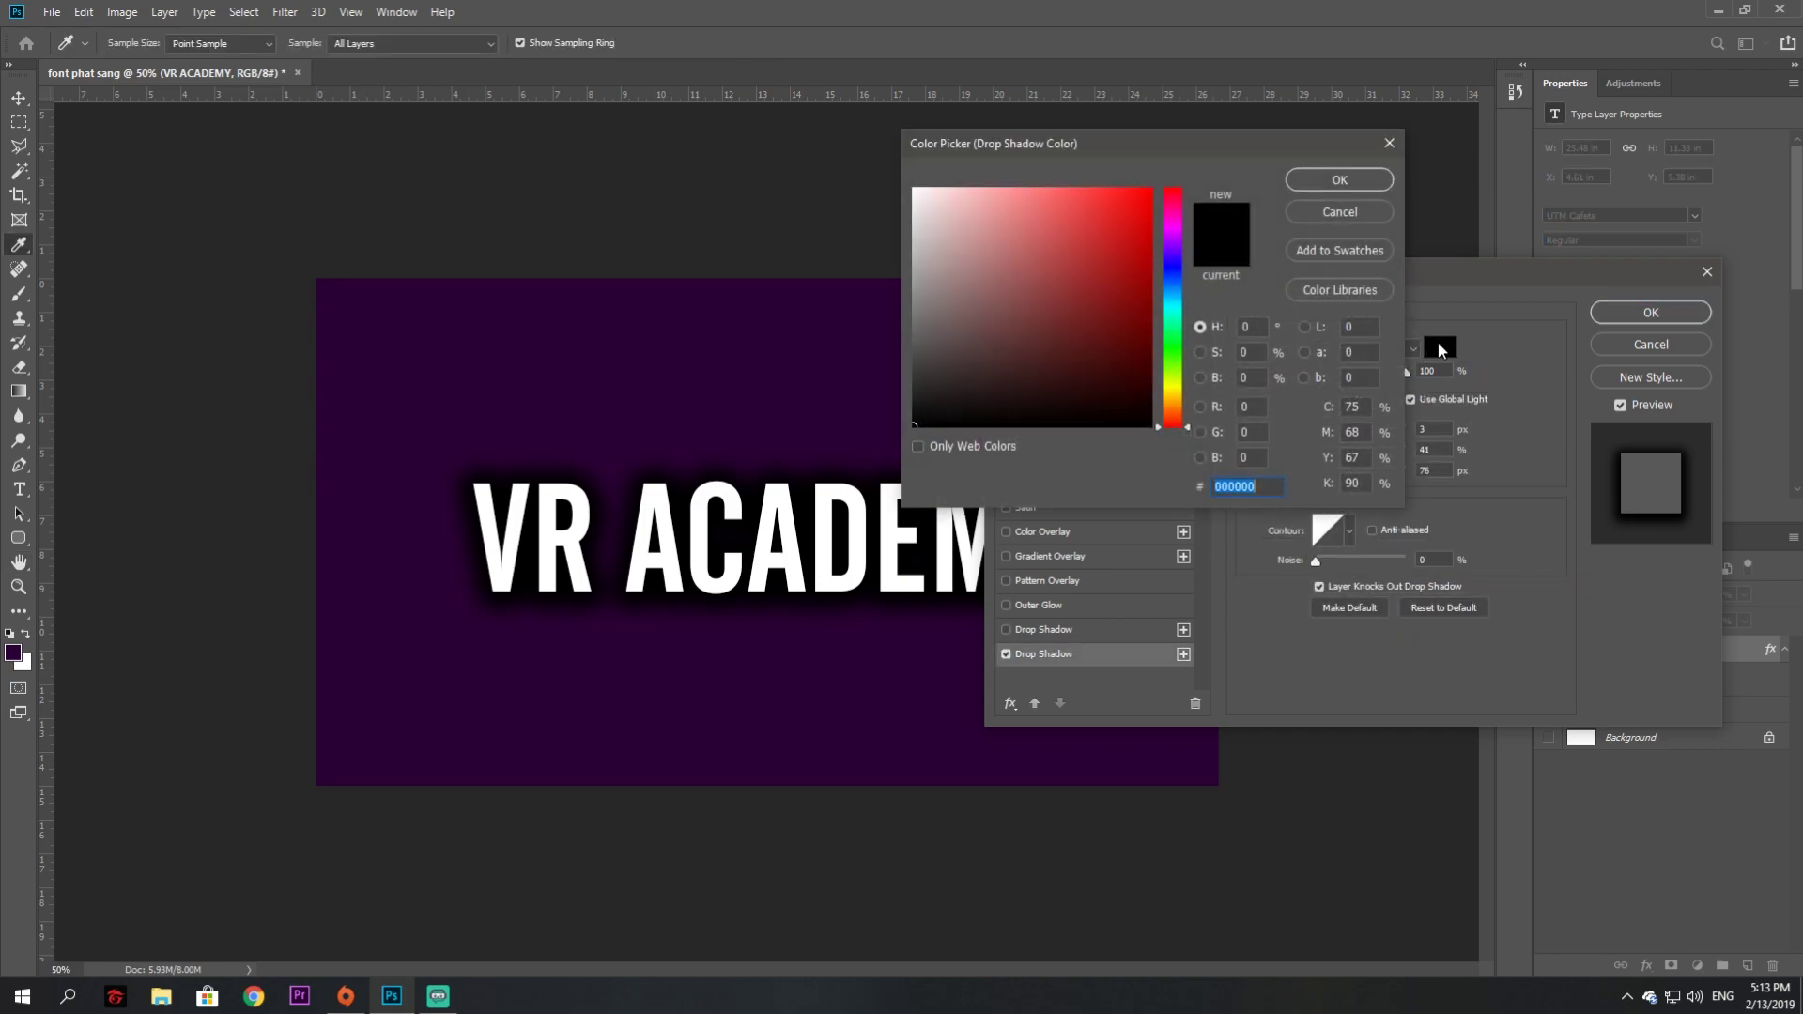
type("ffffff")
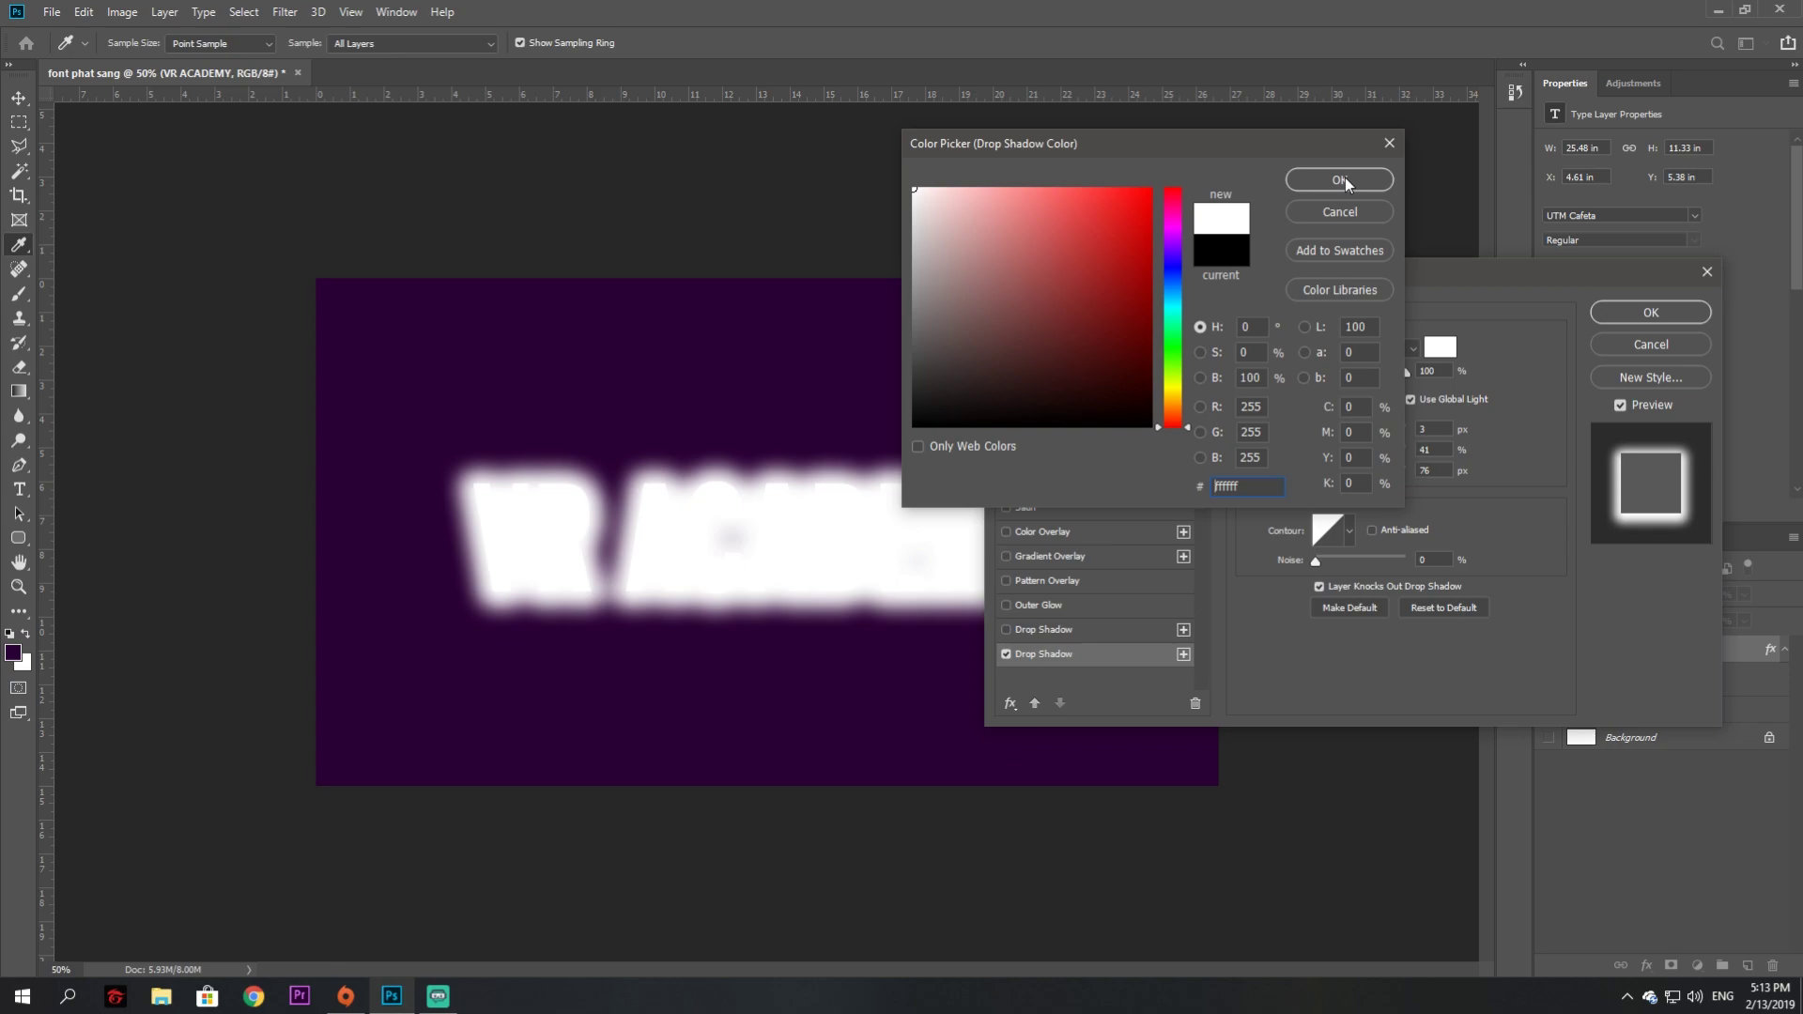
left_click(1345, 177)
mouse_move(1356, 453)
left_mouse_down()
mouse_move(1255, 447)
mouse_move(1347, 476)
mouse_move(1330, 472)
left_mouse_up()
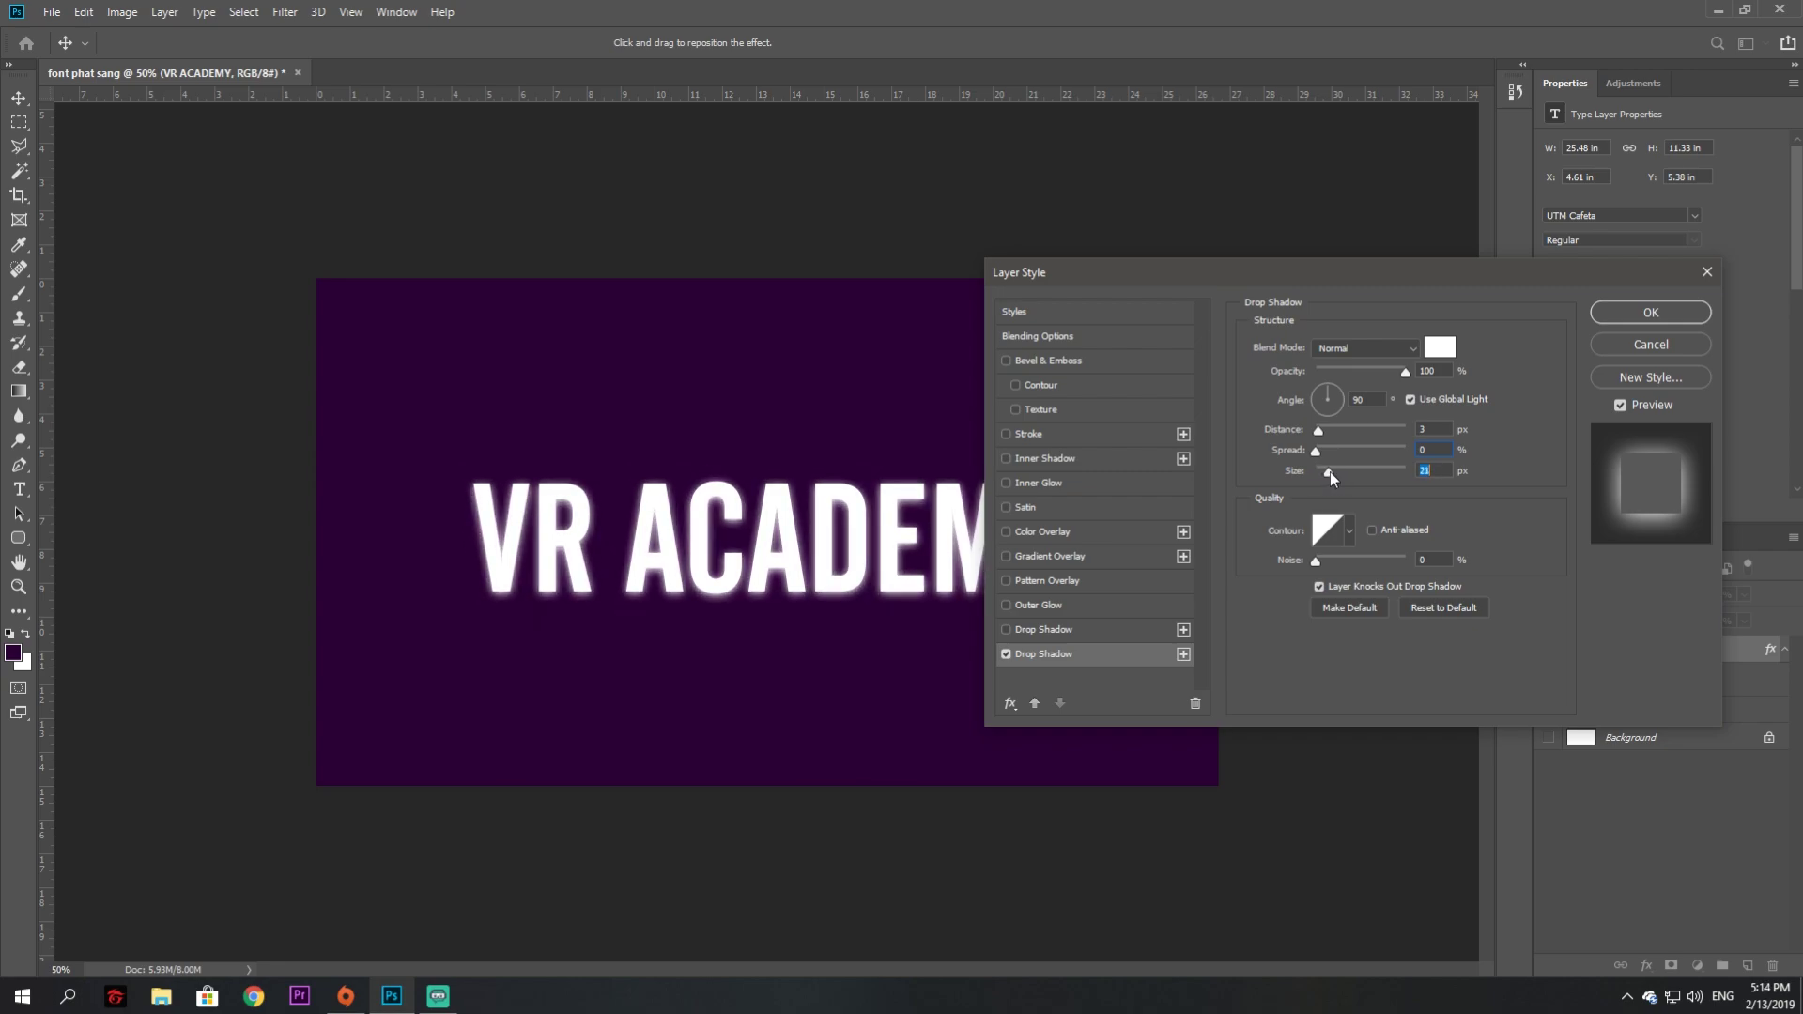
left_click(1651, 313)
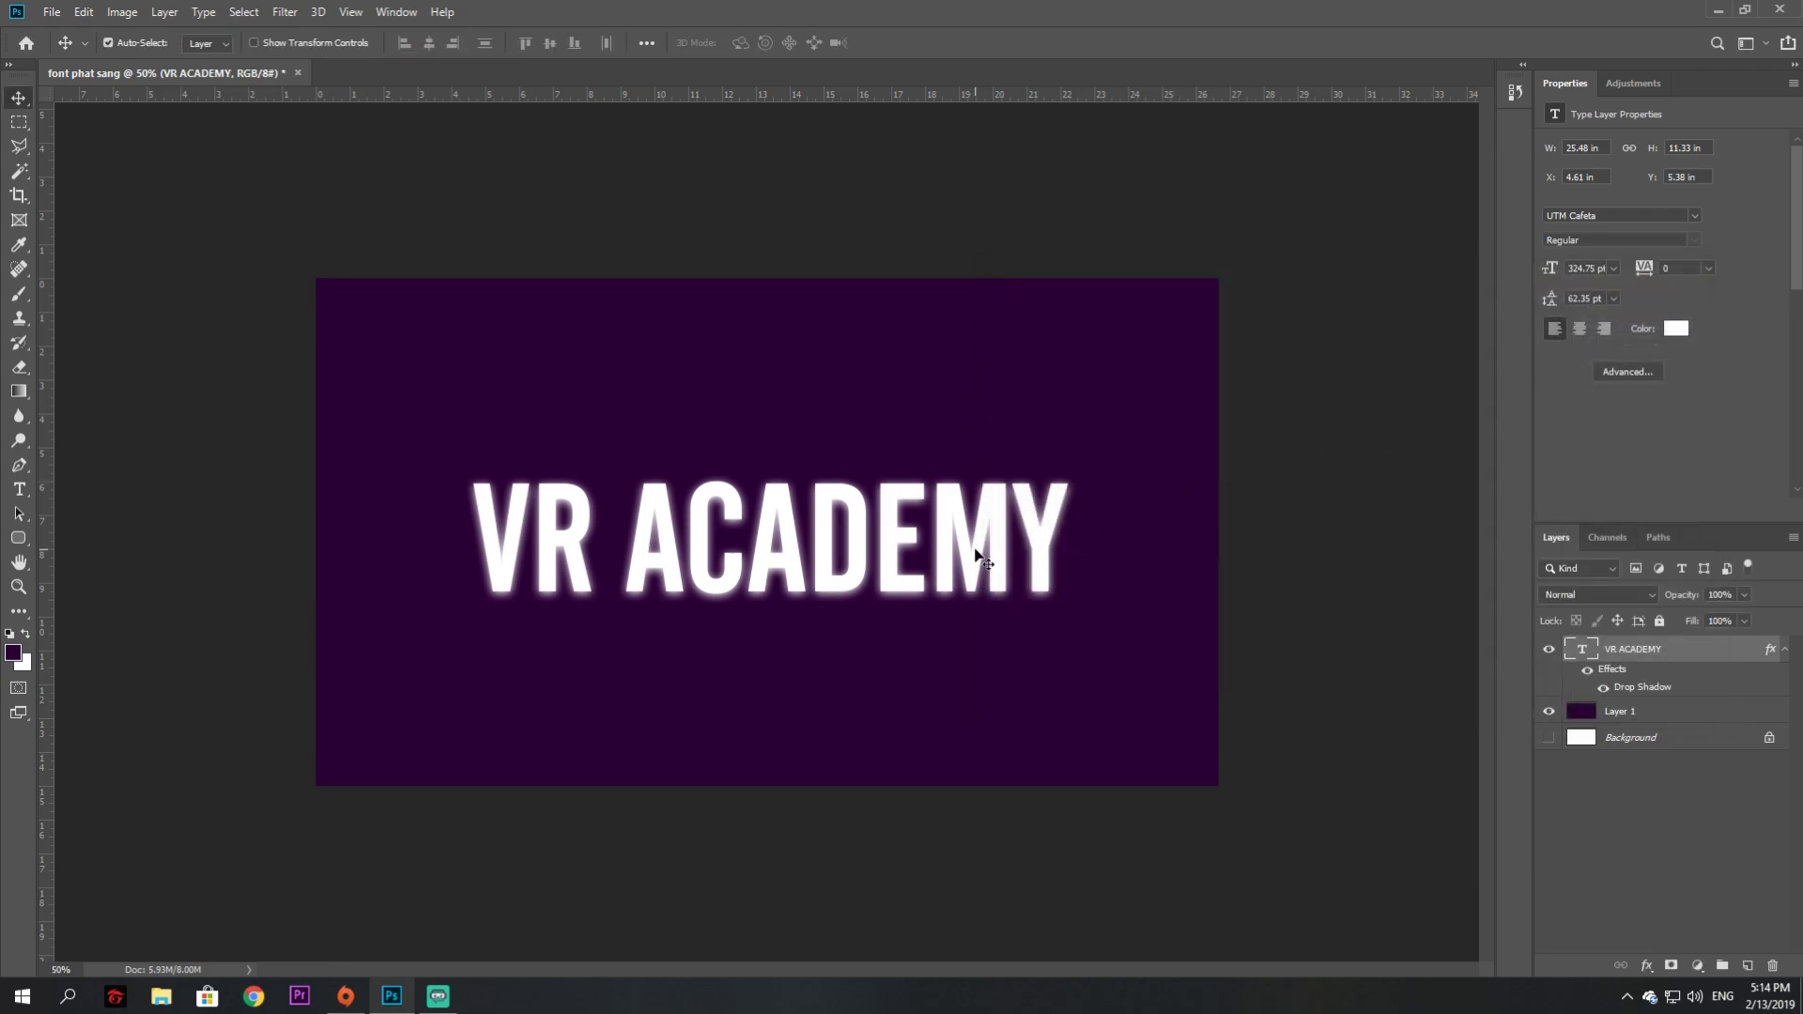
Move VR ACADEMY slightly higher and enlarge its glow size to 32 px
left_click_drag(798, 562, 847, 537)
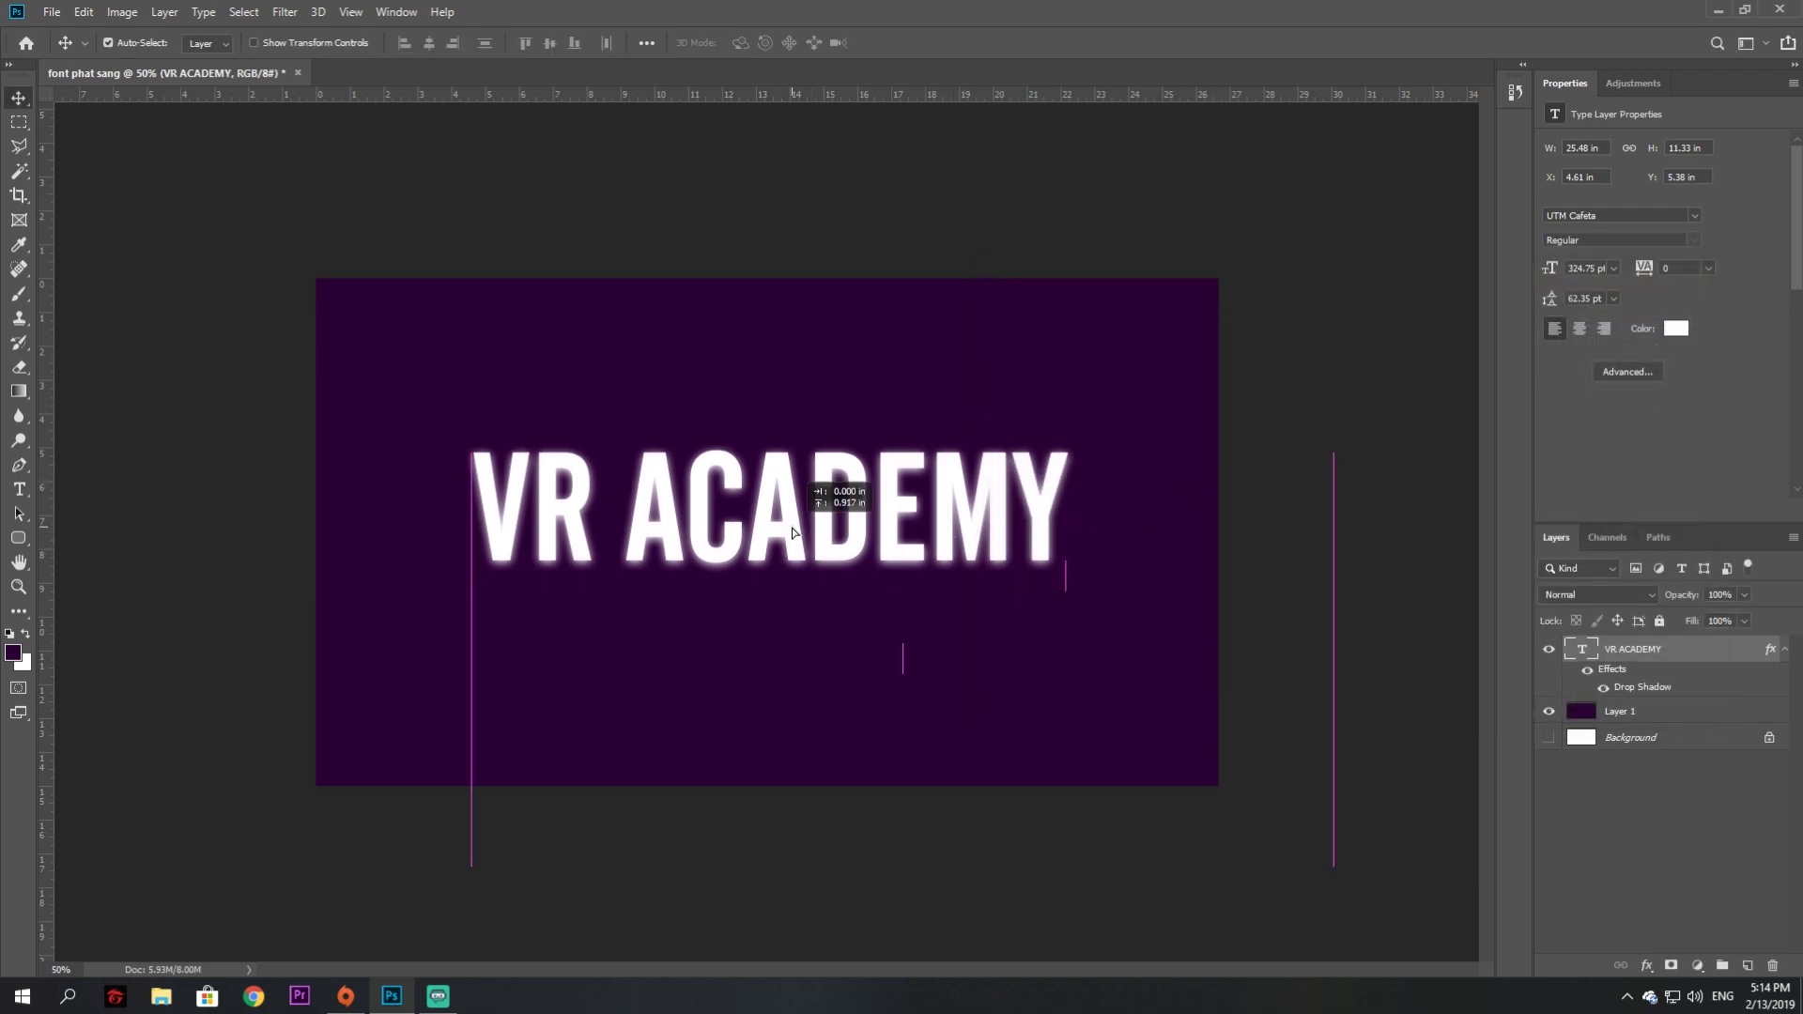
double_click(1637, 650)
double_click(1642, 687)
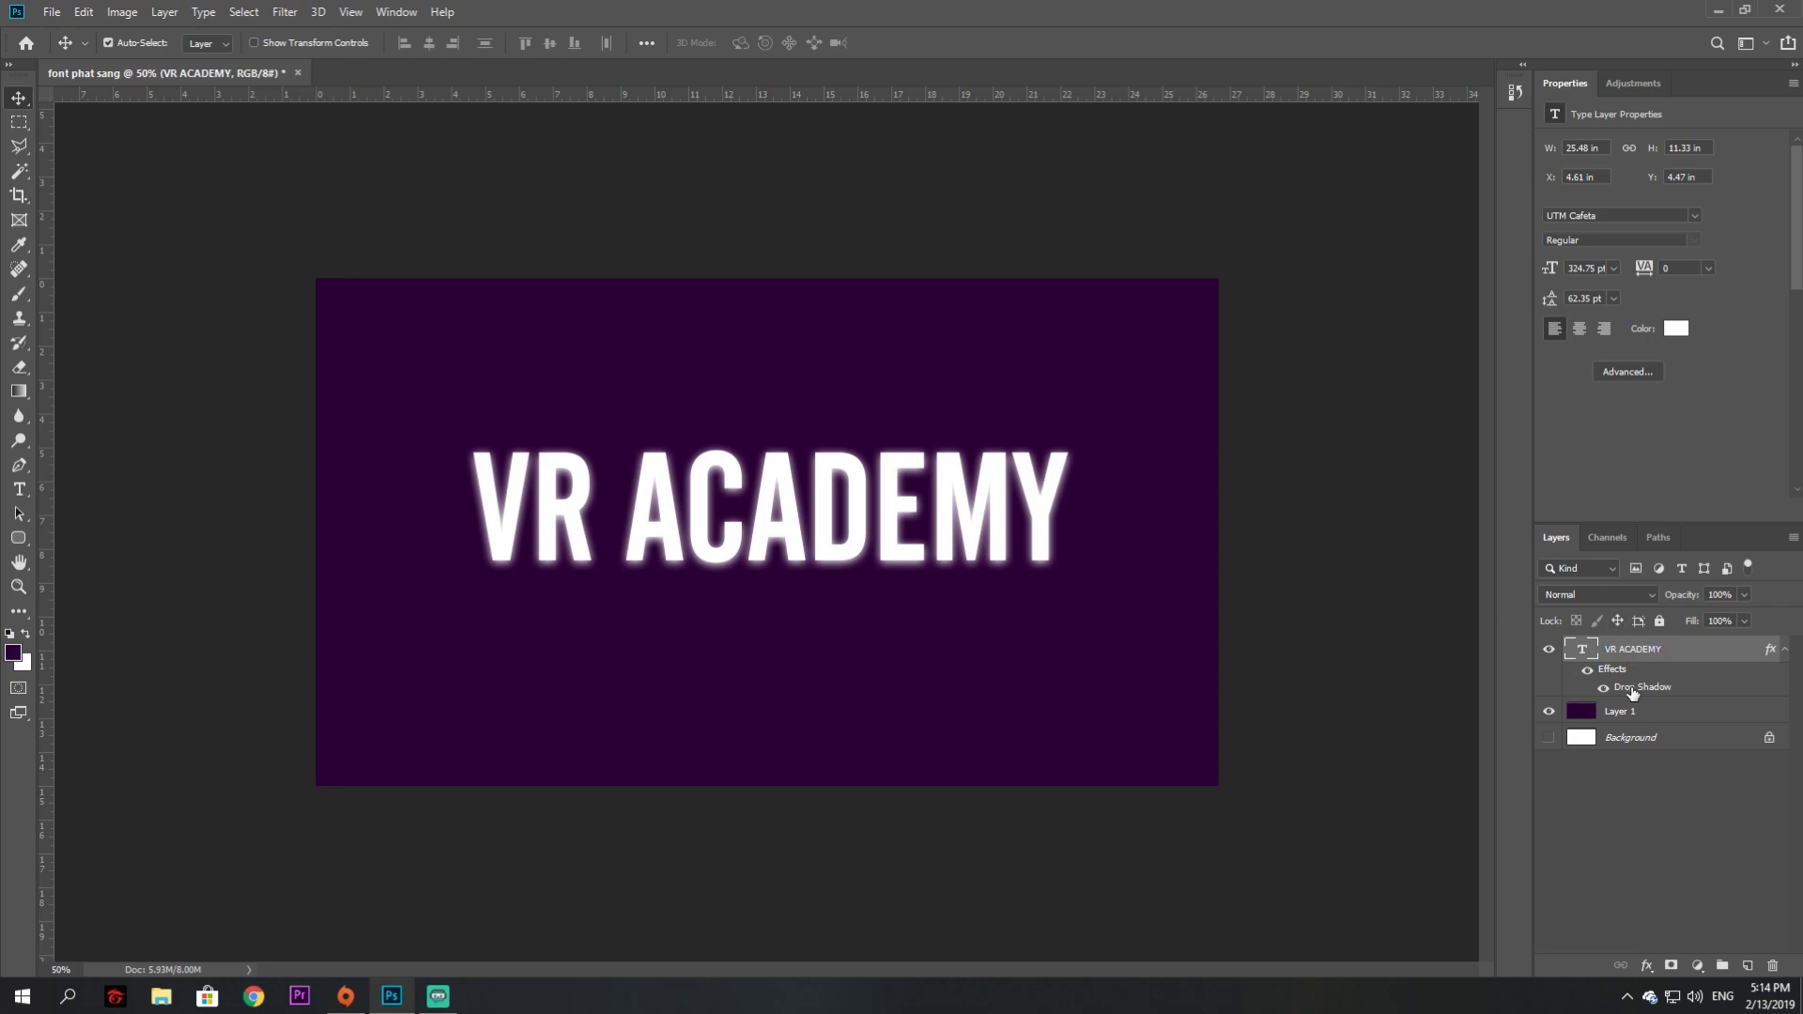
left_click_drag(1324, 474, 1333, 474)
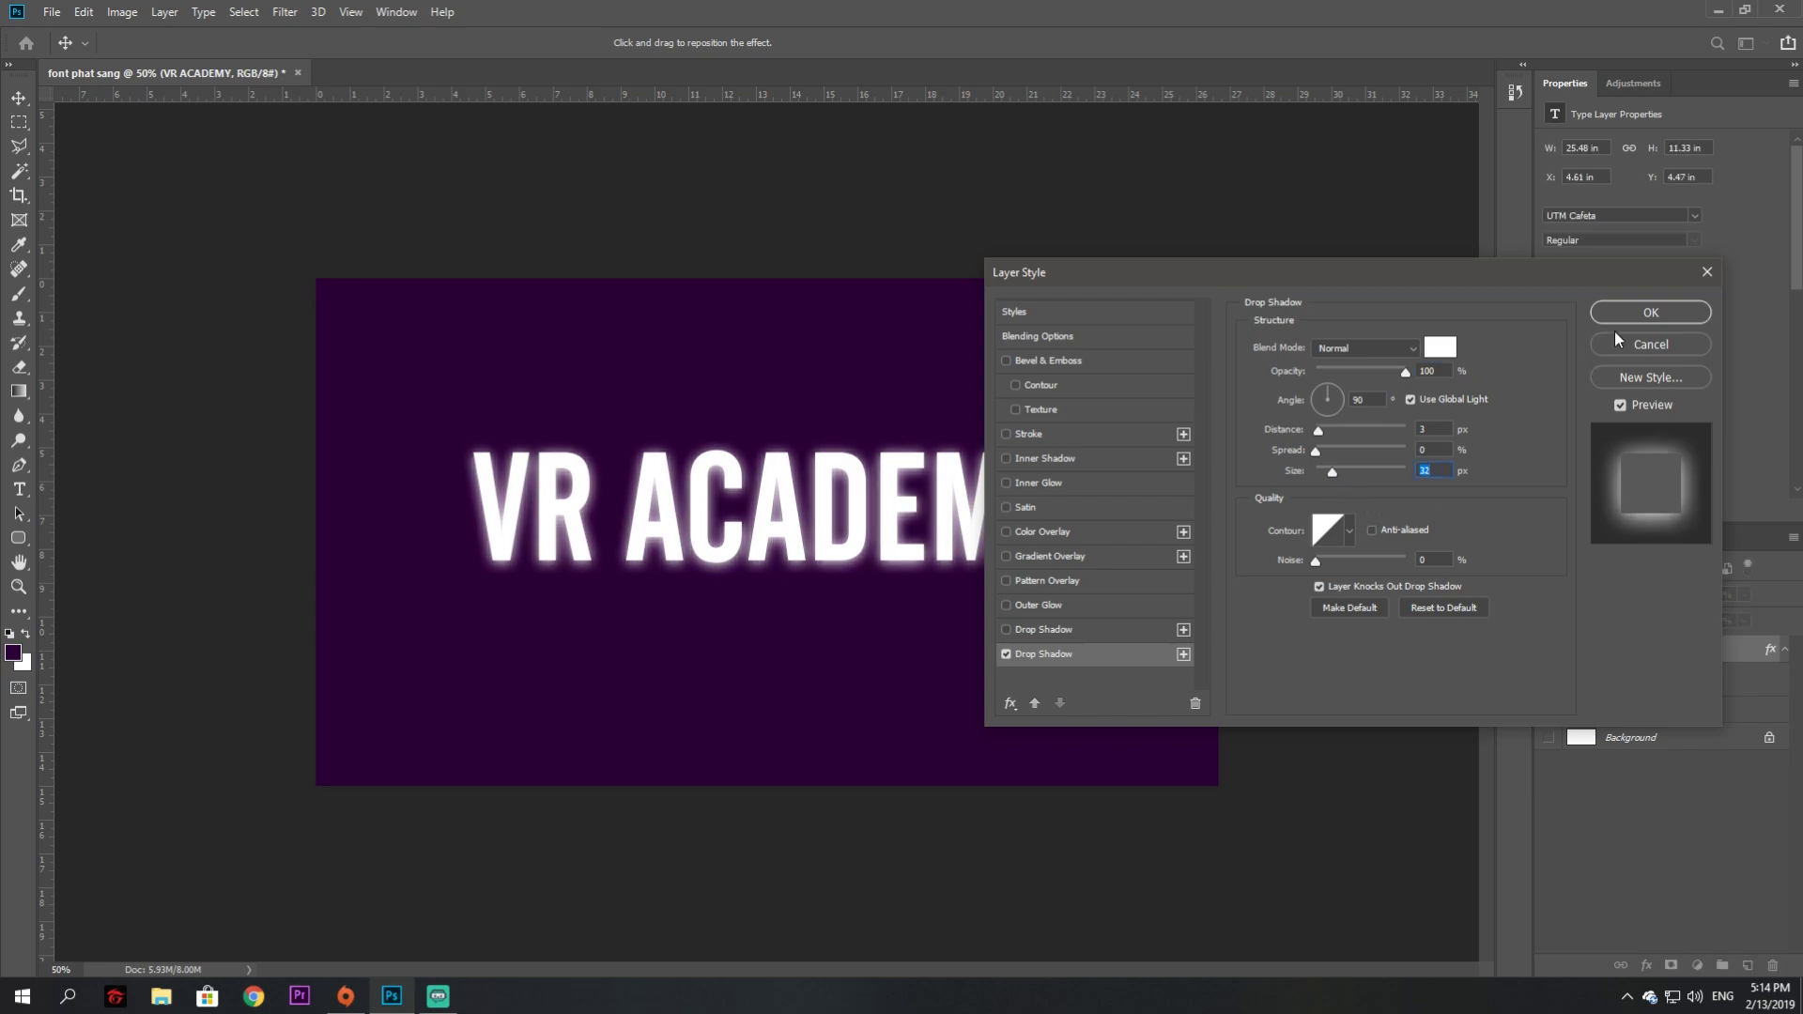
left_click(1630, 314)
Set the glow's drop shadow distance to 0 px so it centres on the letters
double_click(1622, 646)
key("Return")
double_click(1644, 689)
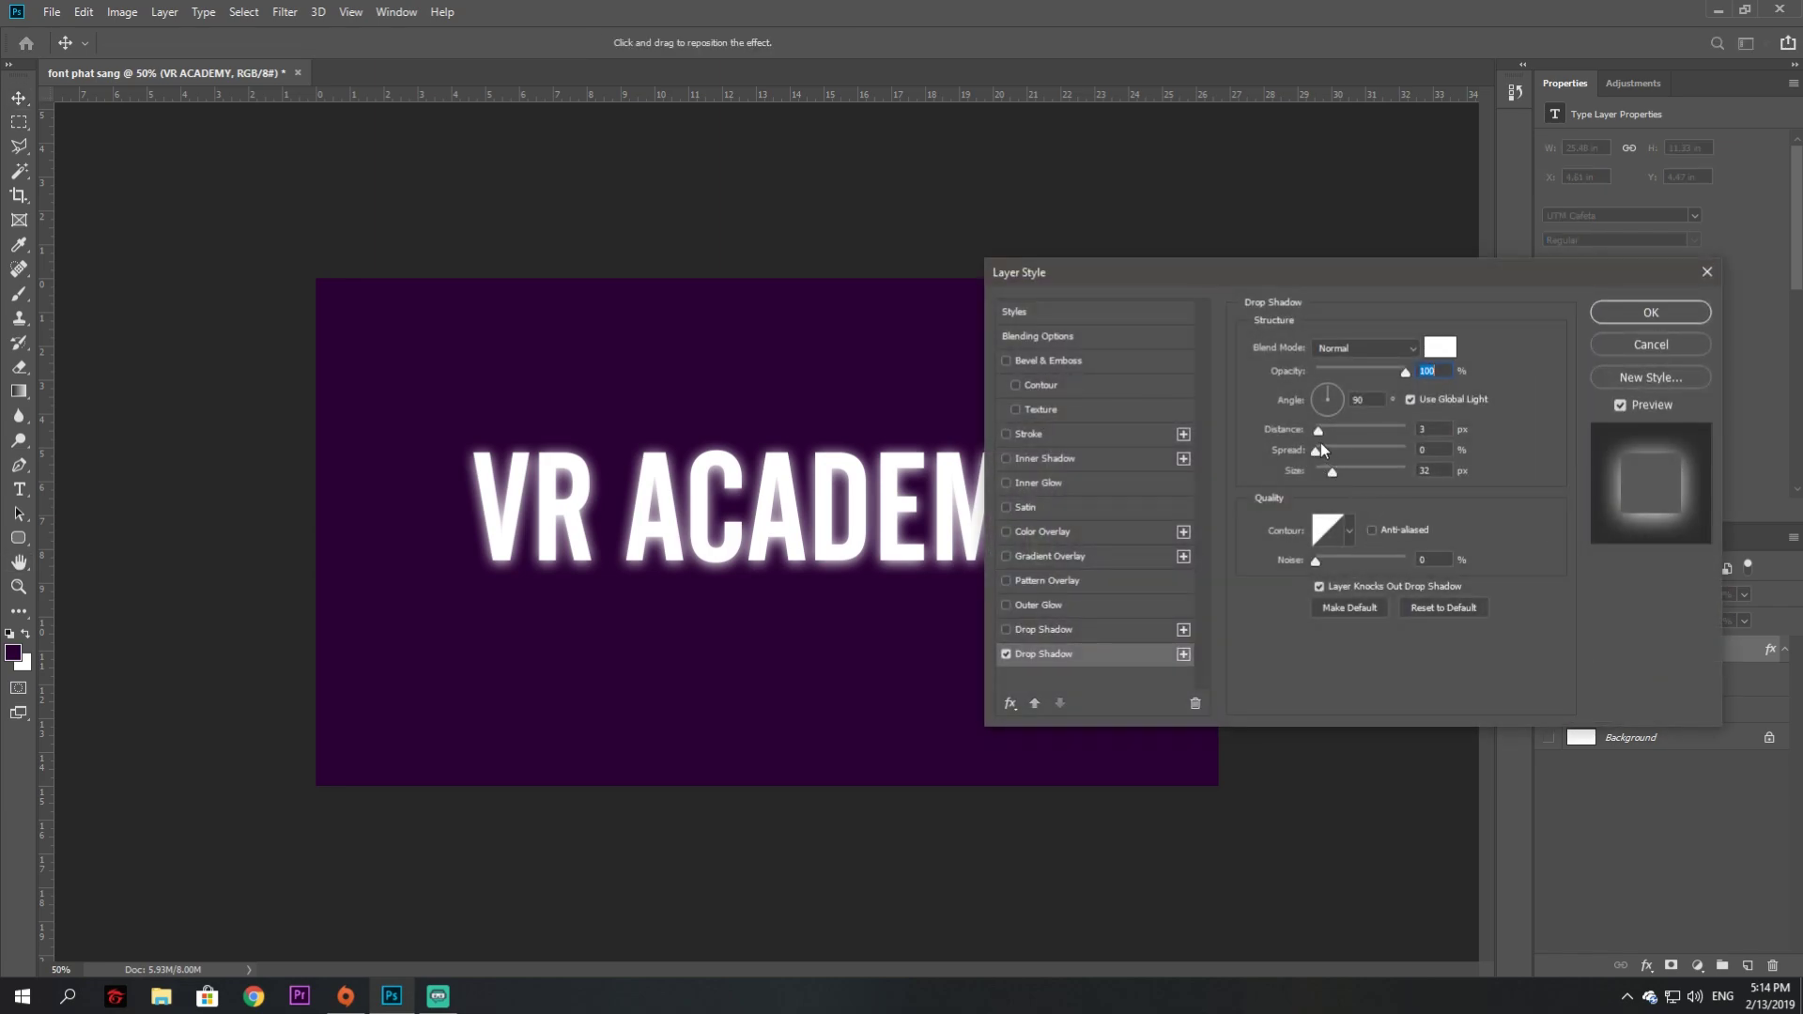
left_click_drag(1316, 432, 1287, 430)
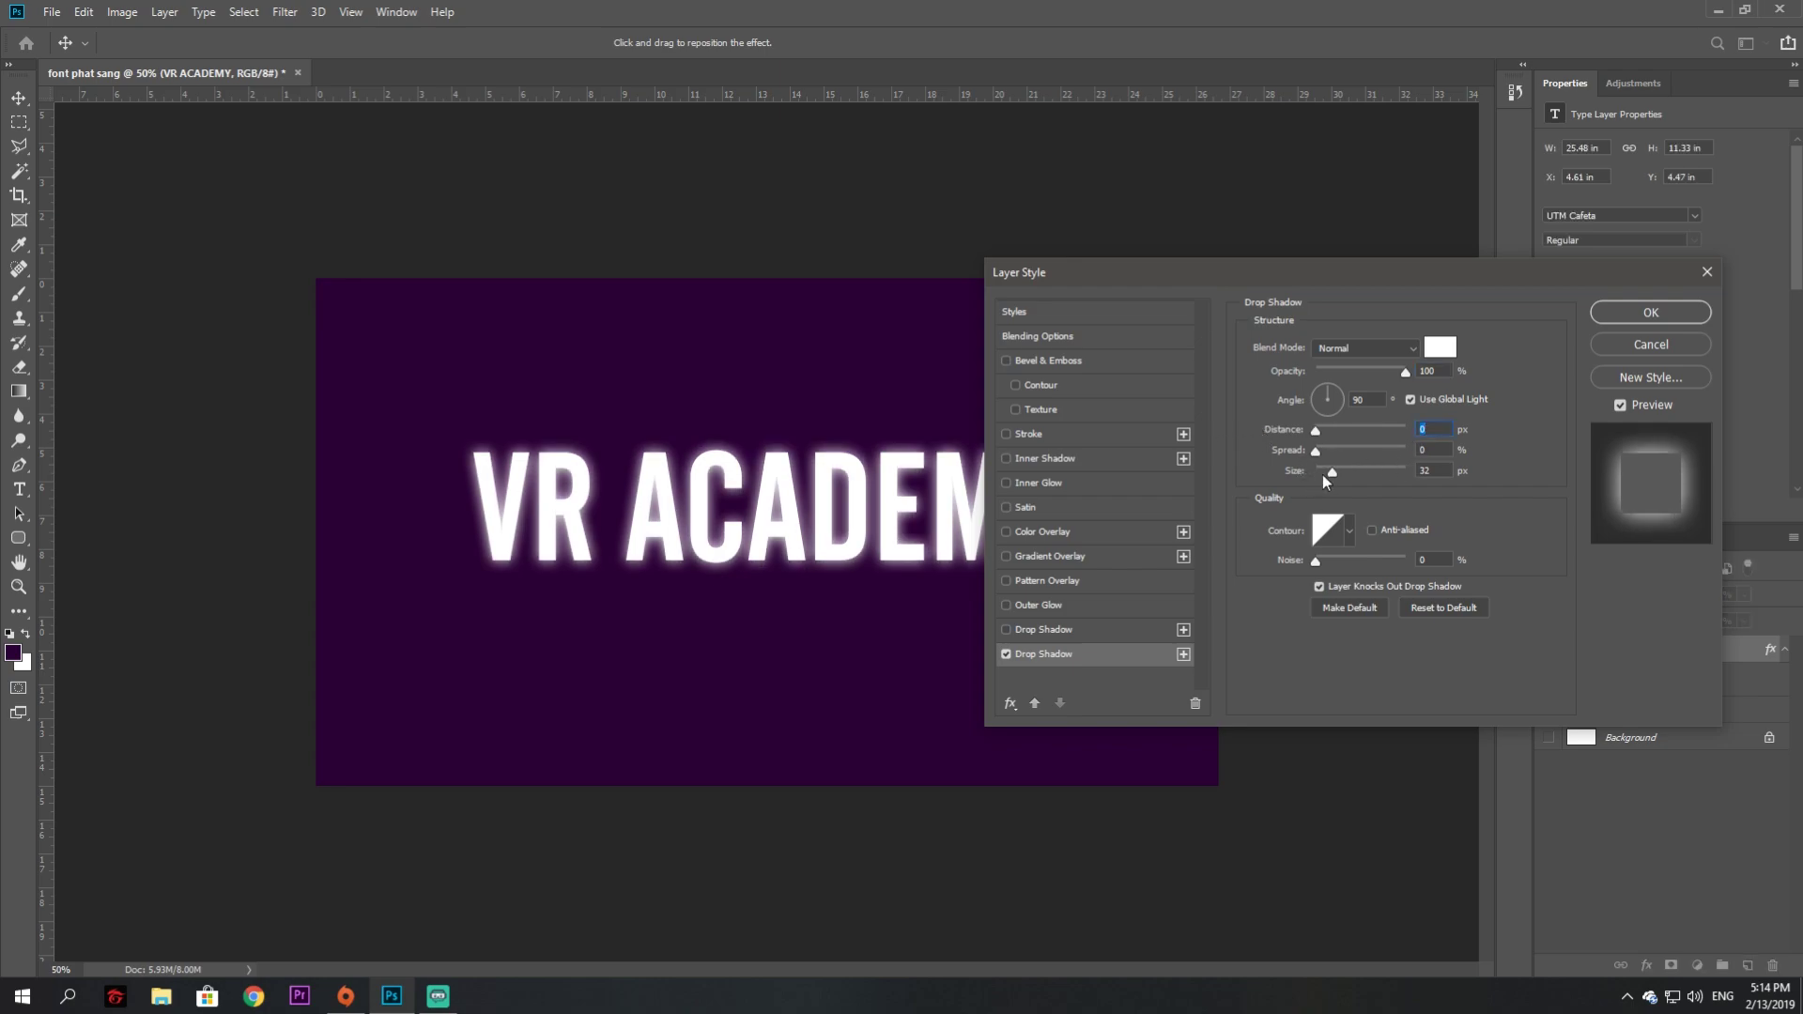
left_click(1636, 312)
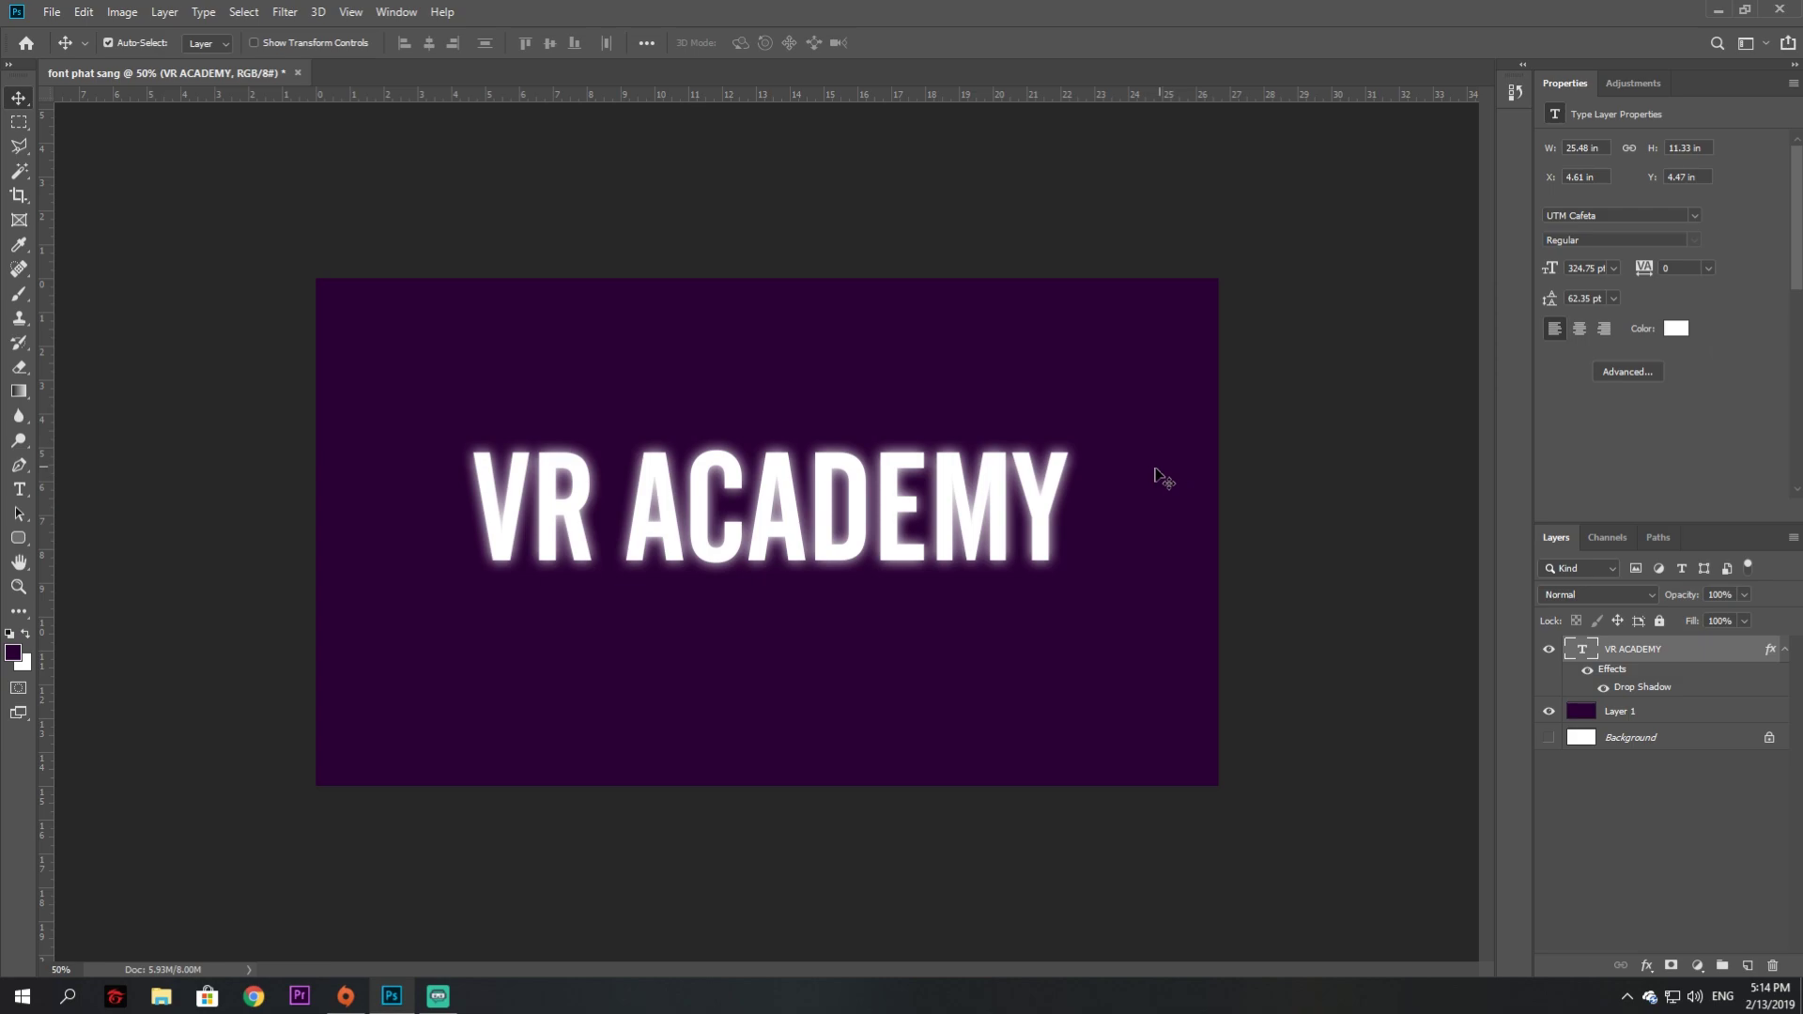
Move VR ACADEMY near the canvas top and draw a new text box below it
mouse_move(789, 532)
left_mouse_down()
mouse_move(778, 543)
mouse_move(784, 517)
mouse_move(780, 536)
left_mouse_up()
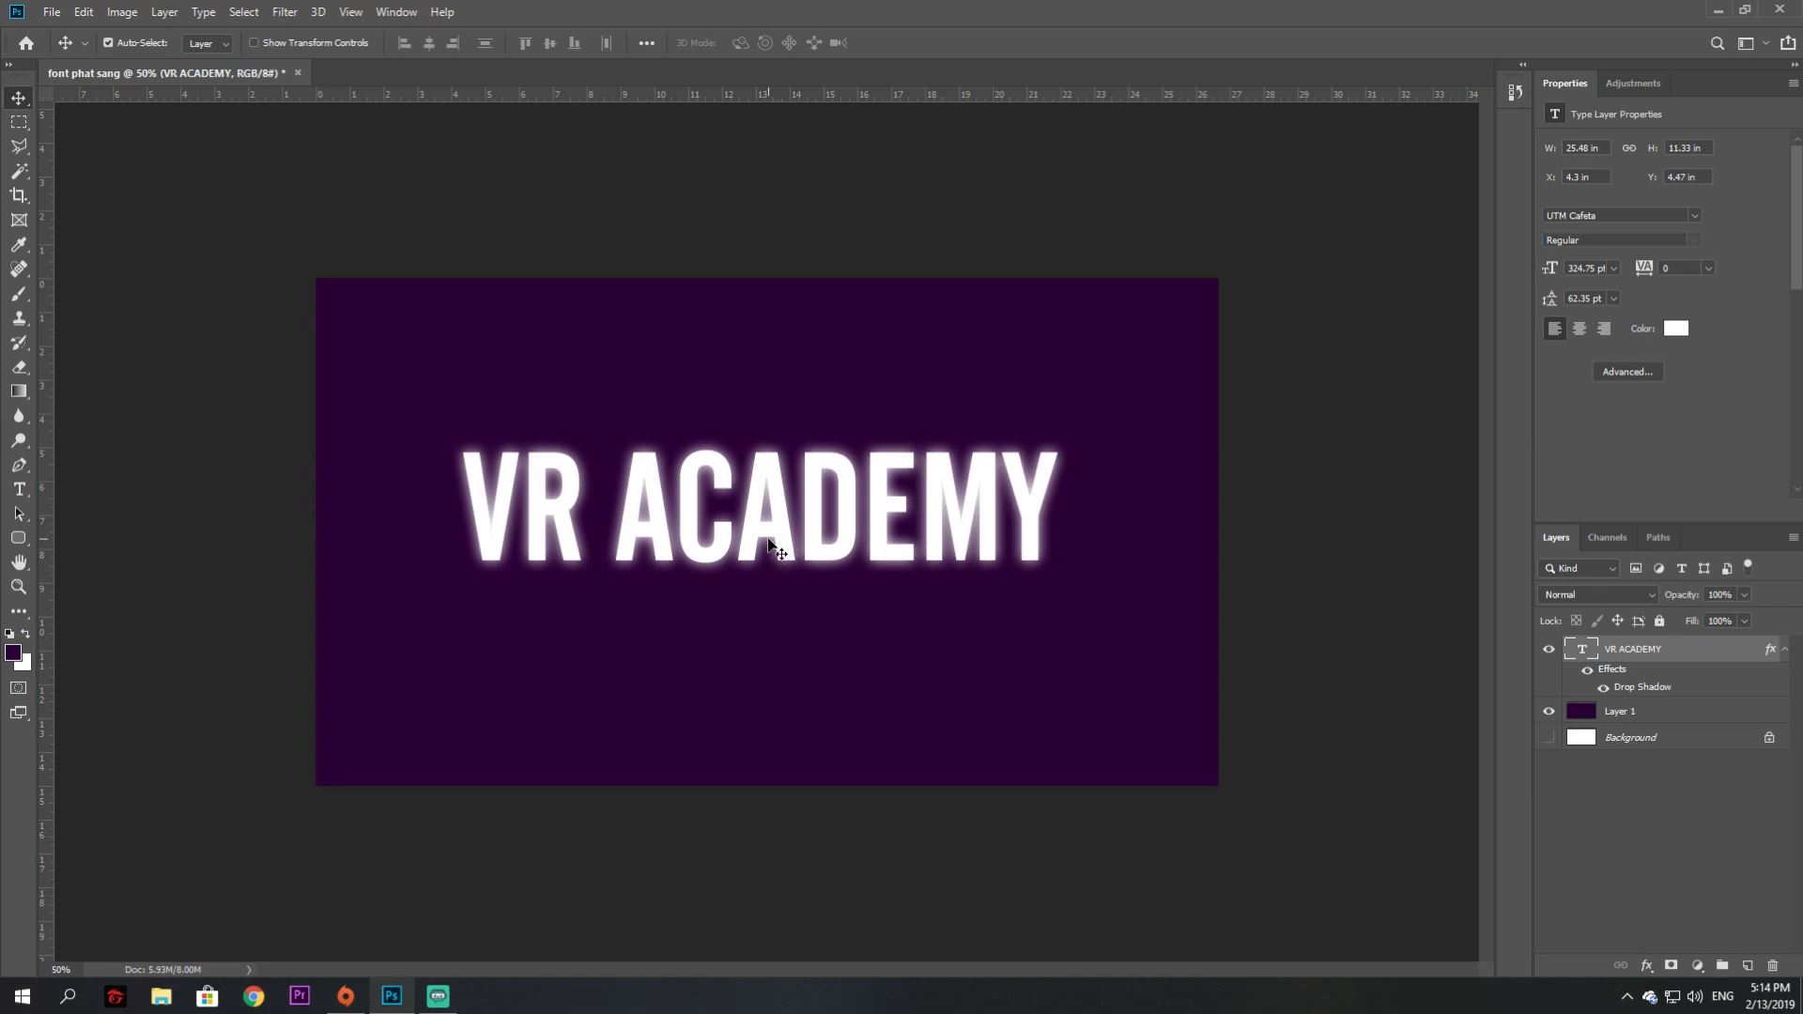
left_click_drag(762, 531, 778, 413)
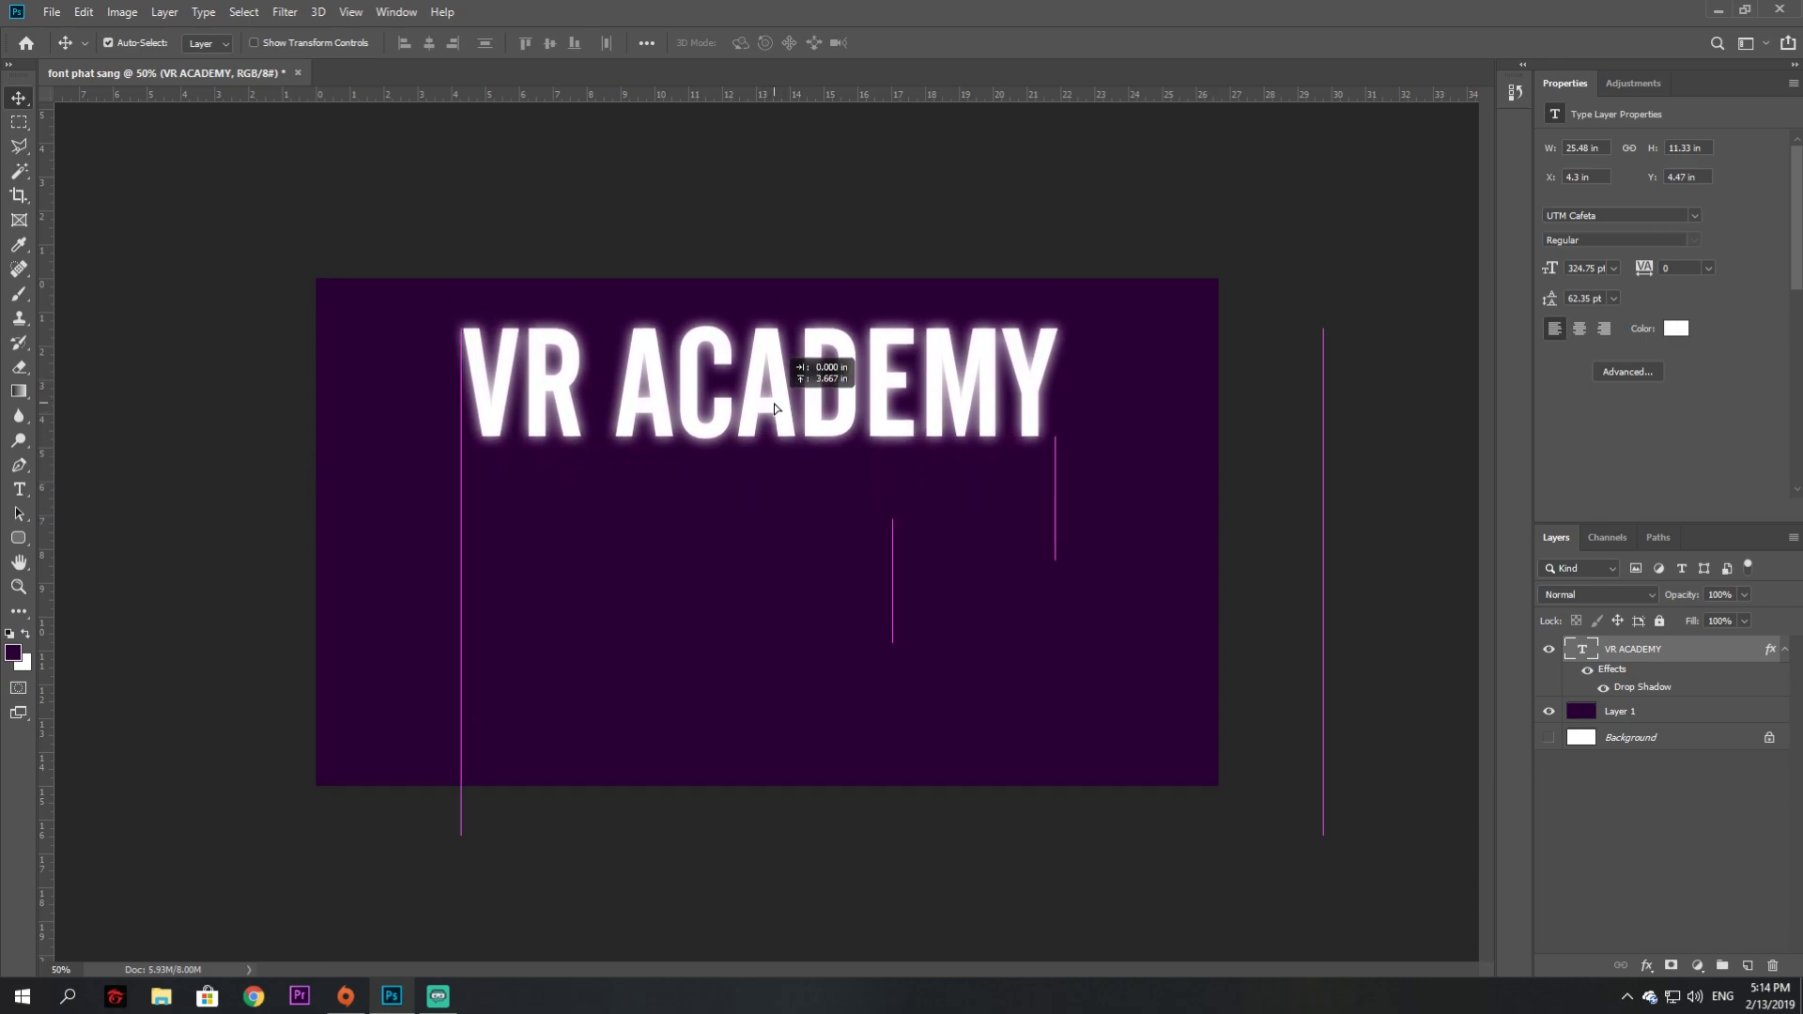
left_click_drag(778, 413, 770, 620, "alt")
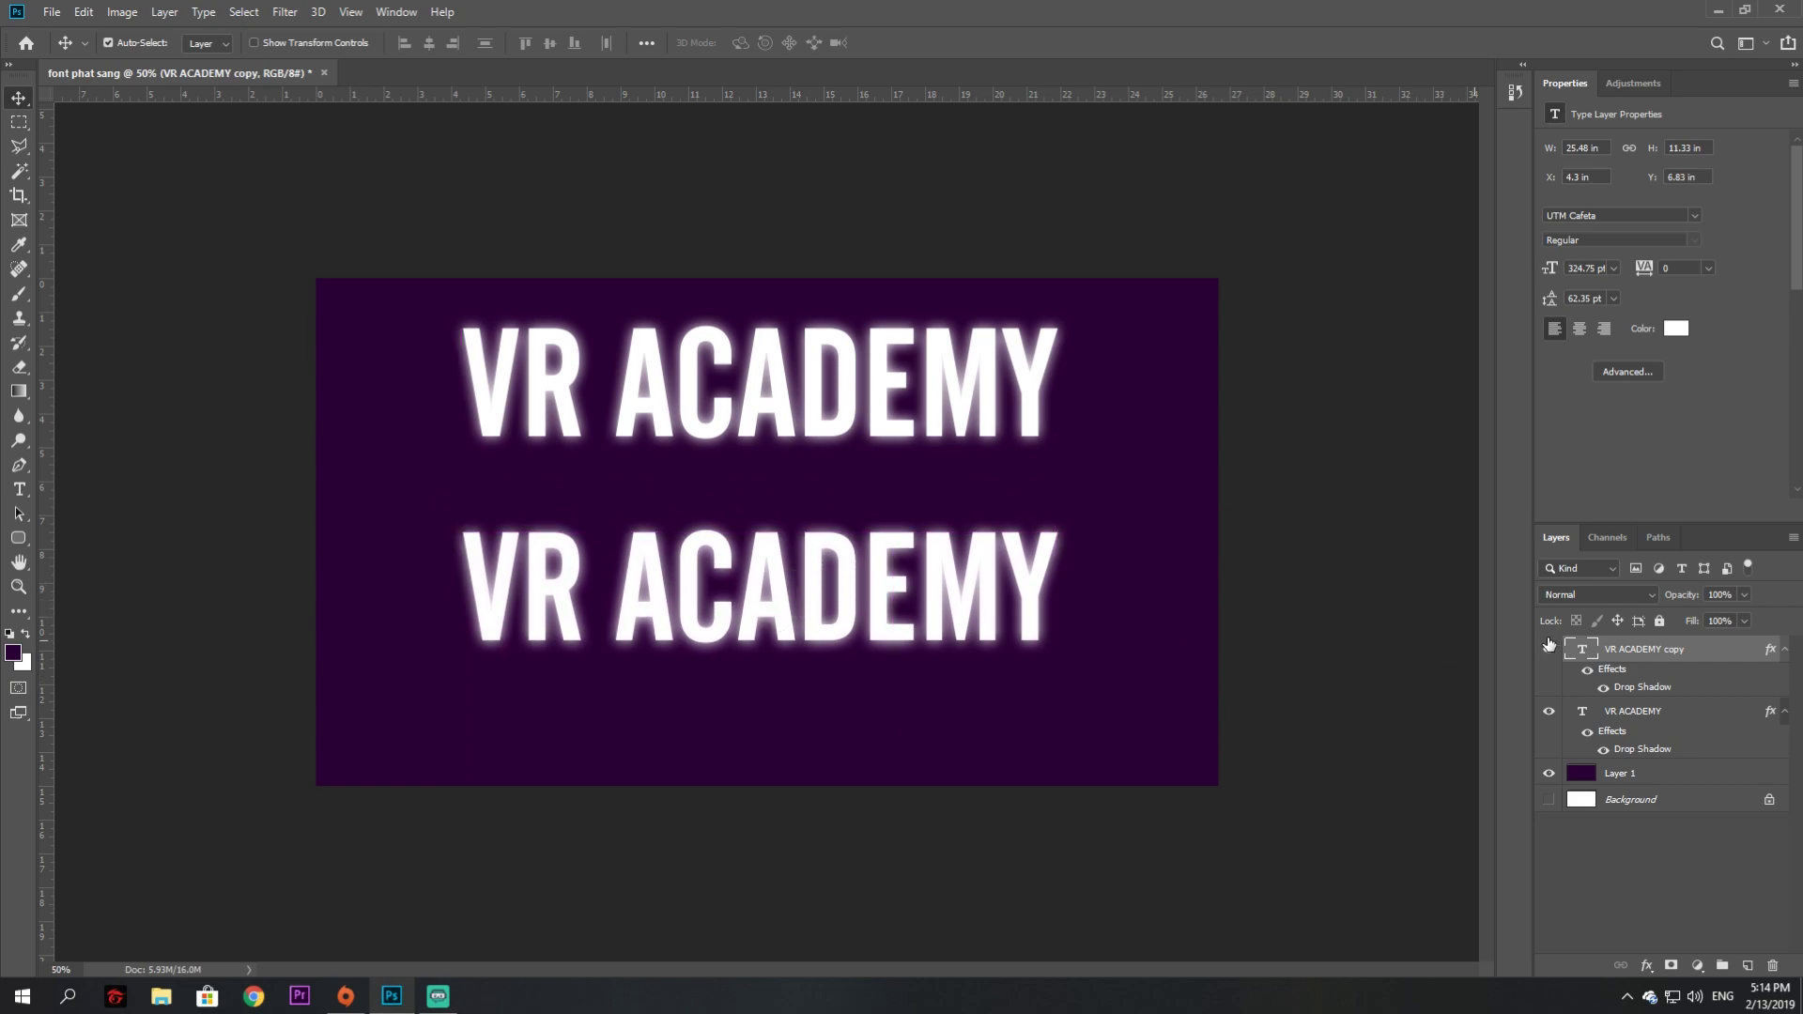
key("Delete")
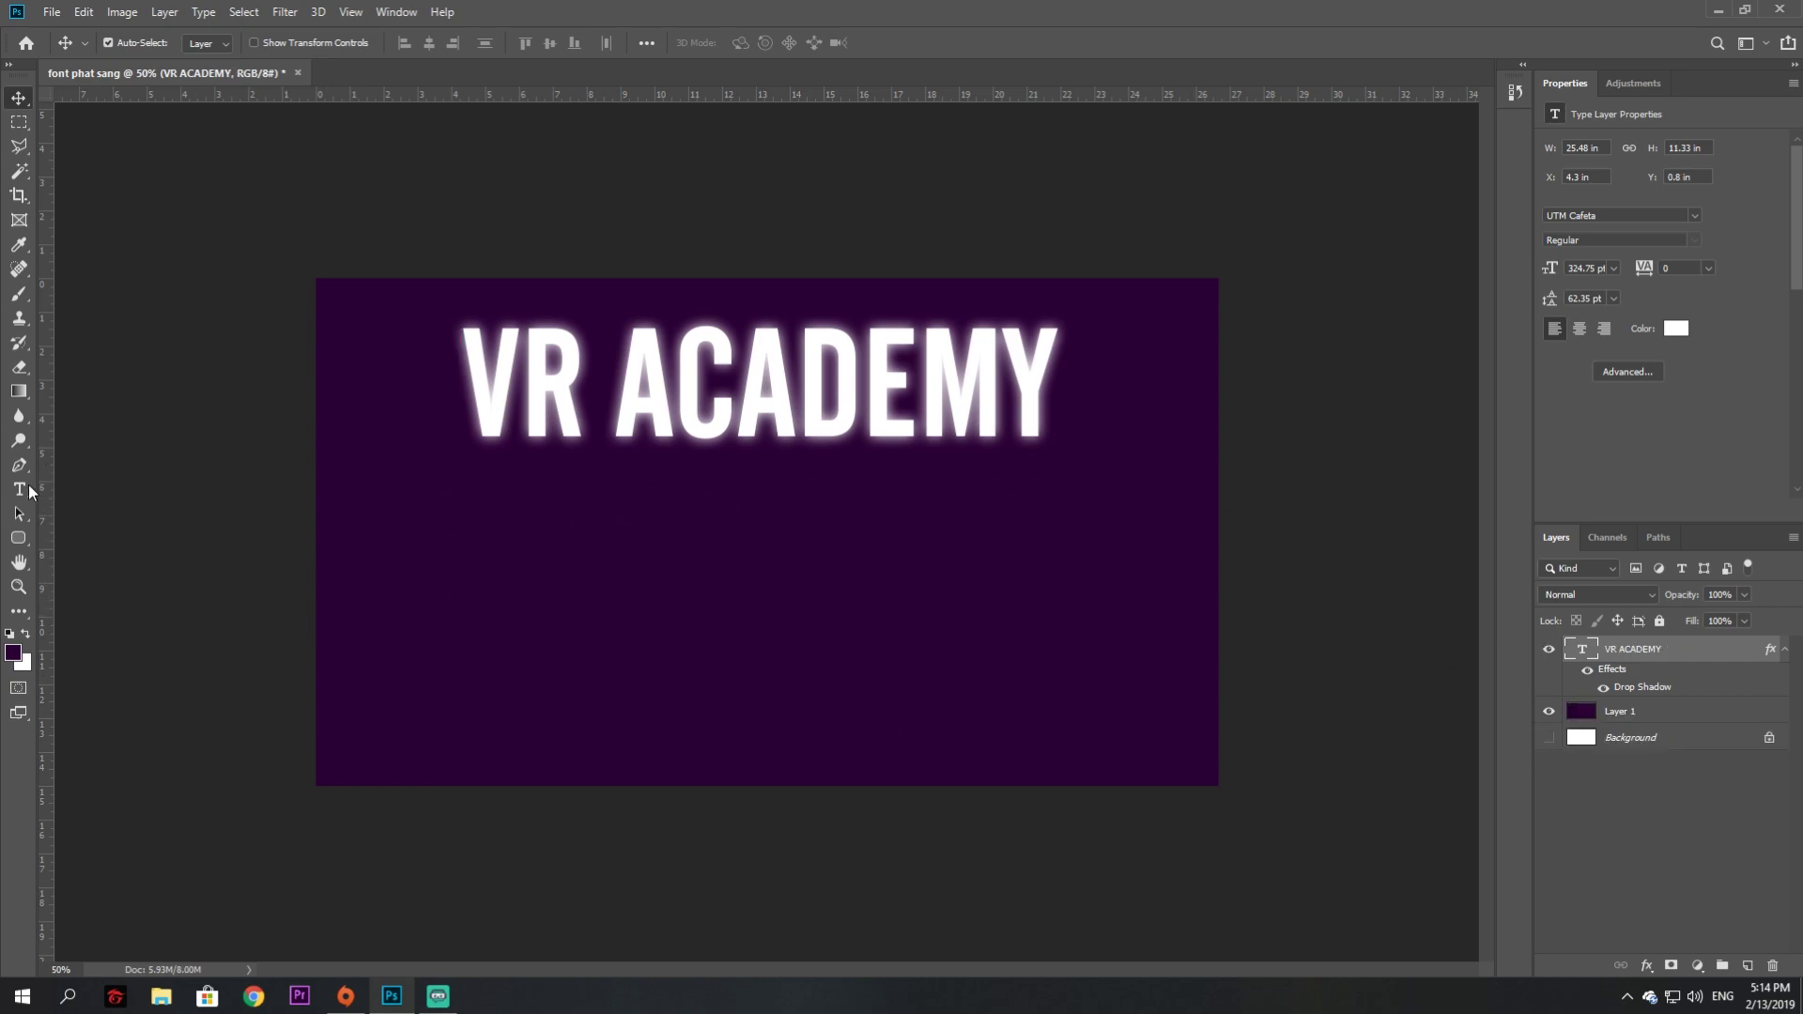
left_click(19, 490)
mouse_move(393, 497)
left_mouse_down()
mouse_move(893, 673)
mouse_move(1172, 736)
mouse_move(1163, 757)
left_mouse_up()
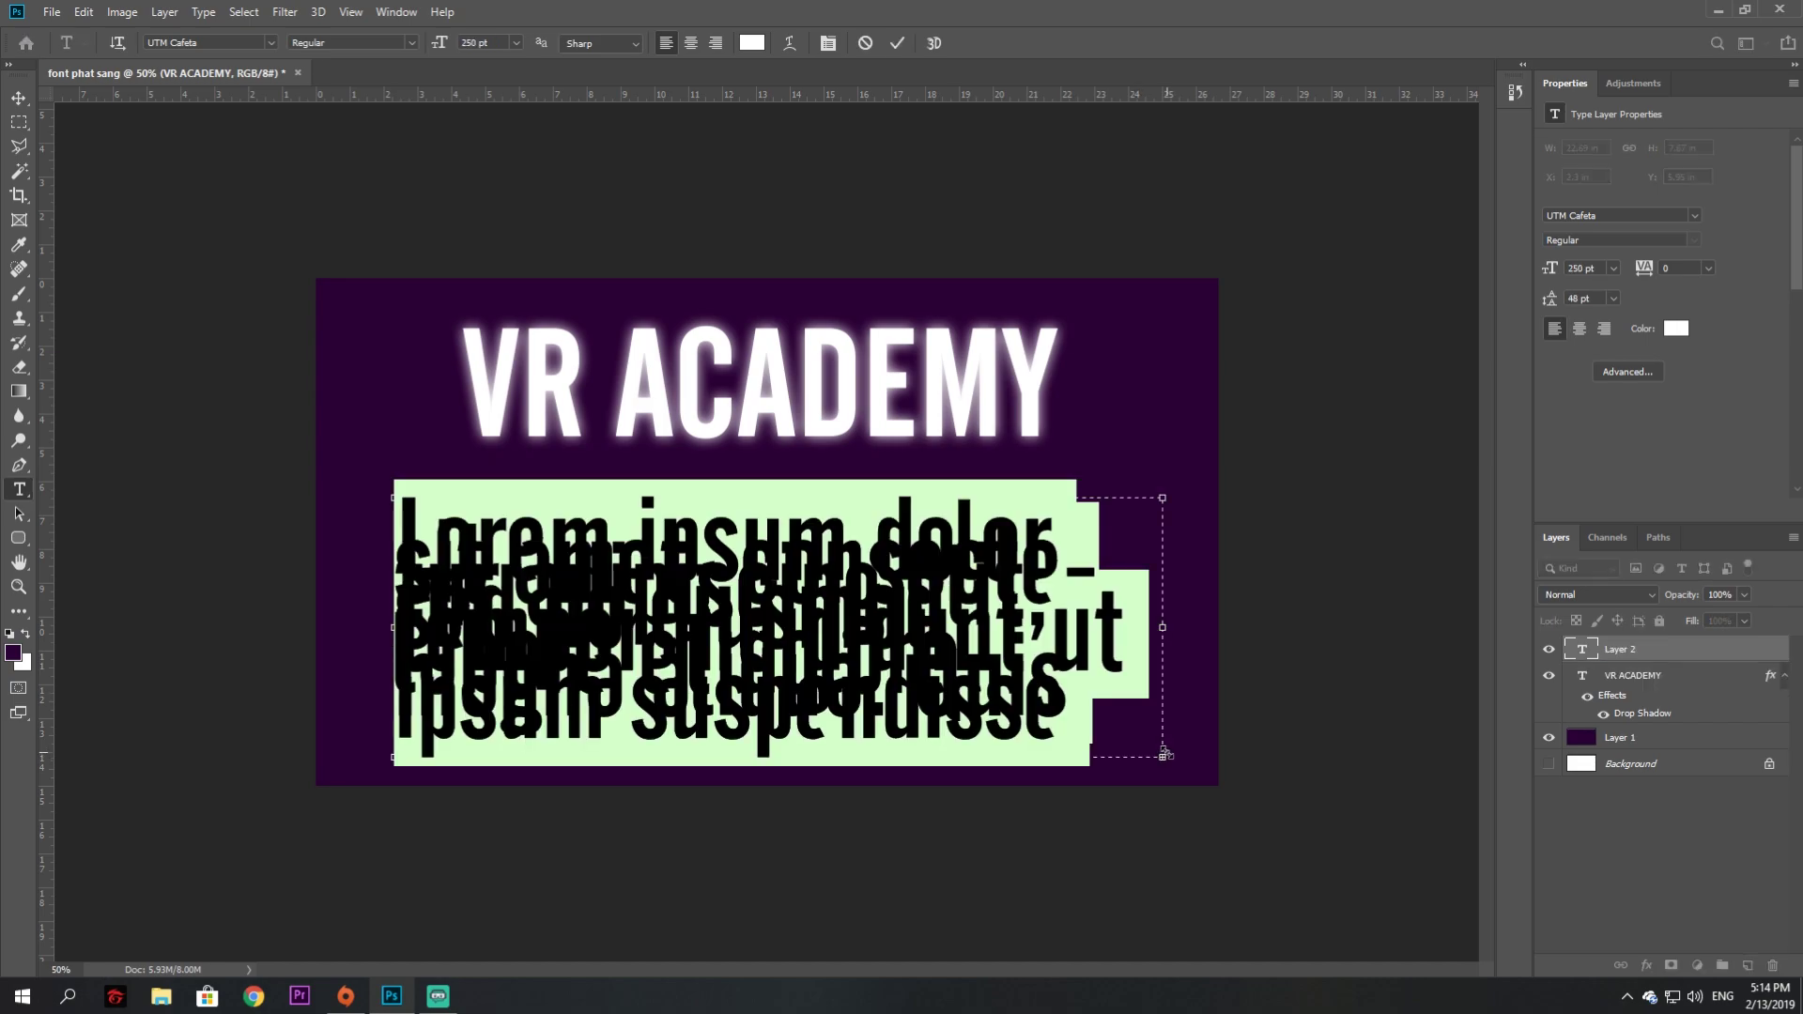
Type 'VR STUDIO' and scale it up about 139% to 346.93 pt, placed below the title
type("VR ")
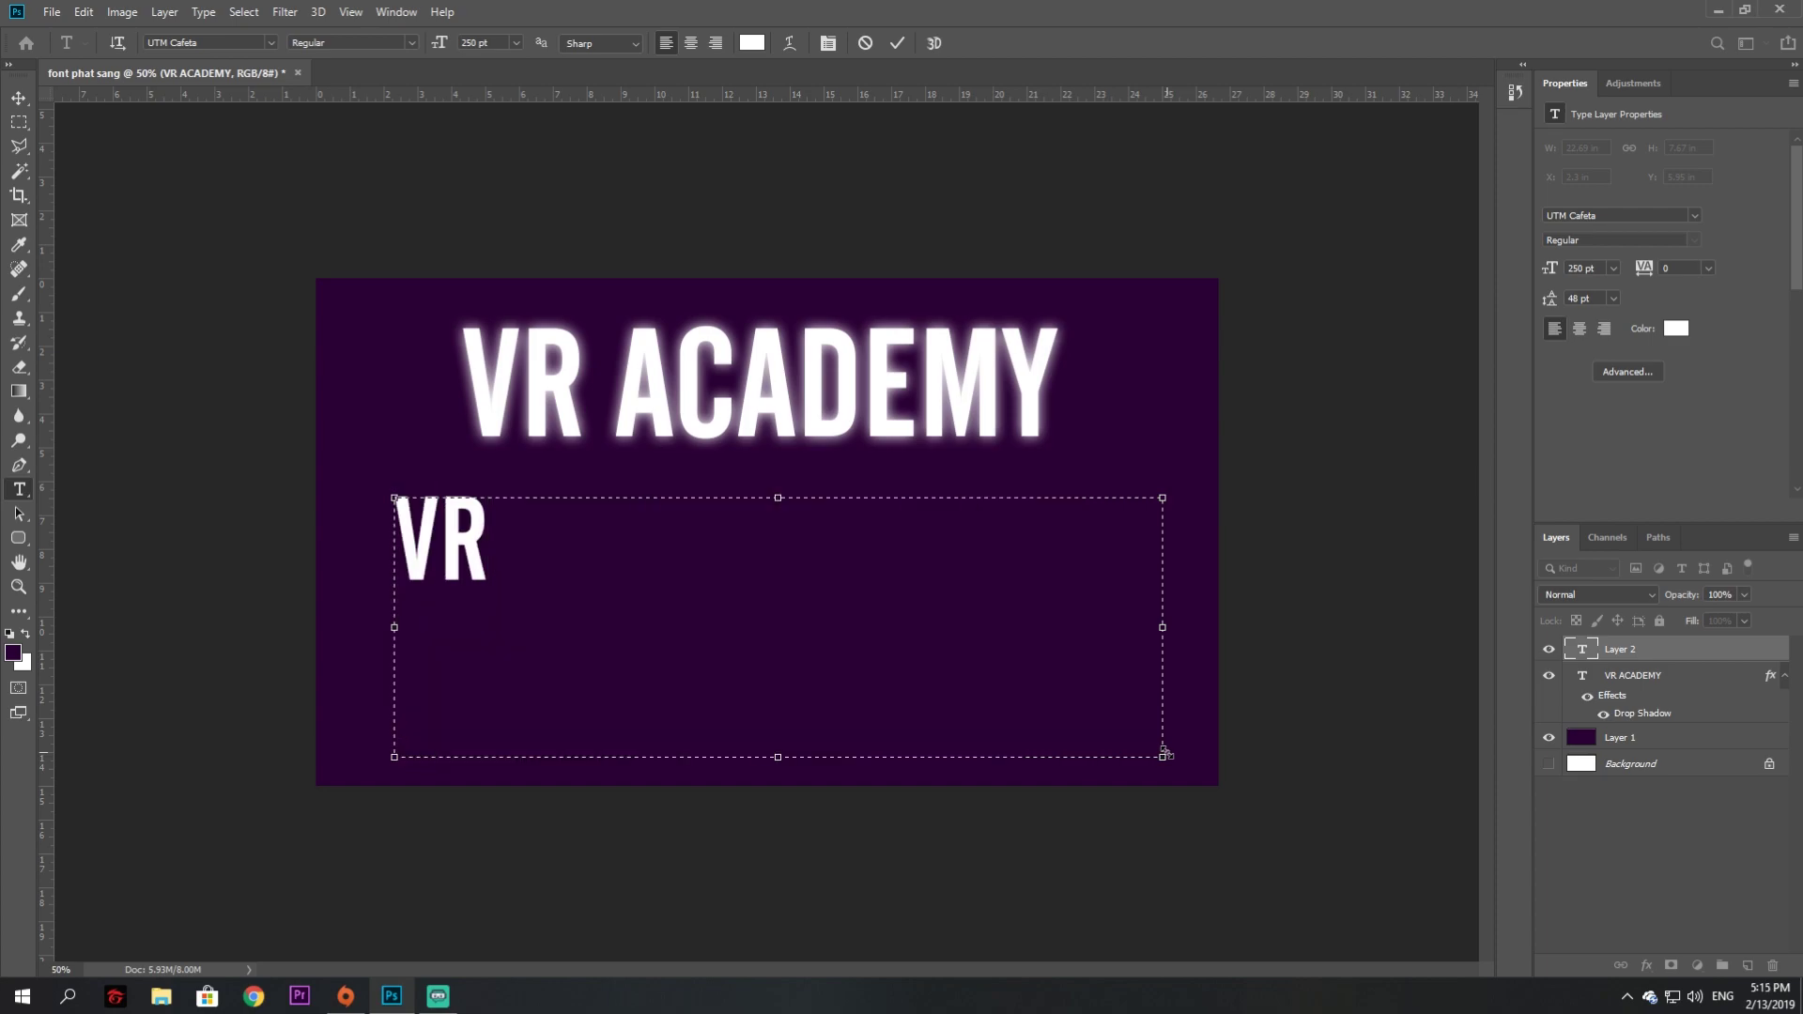
type("STUDIO")
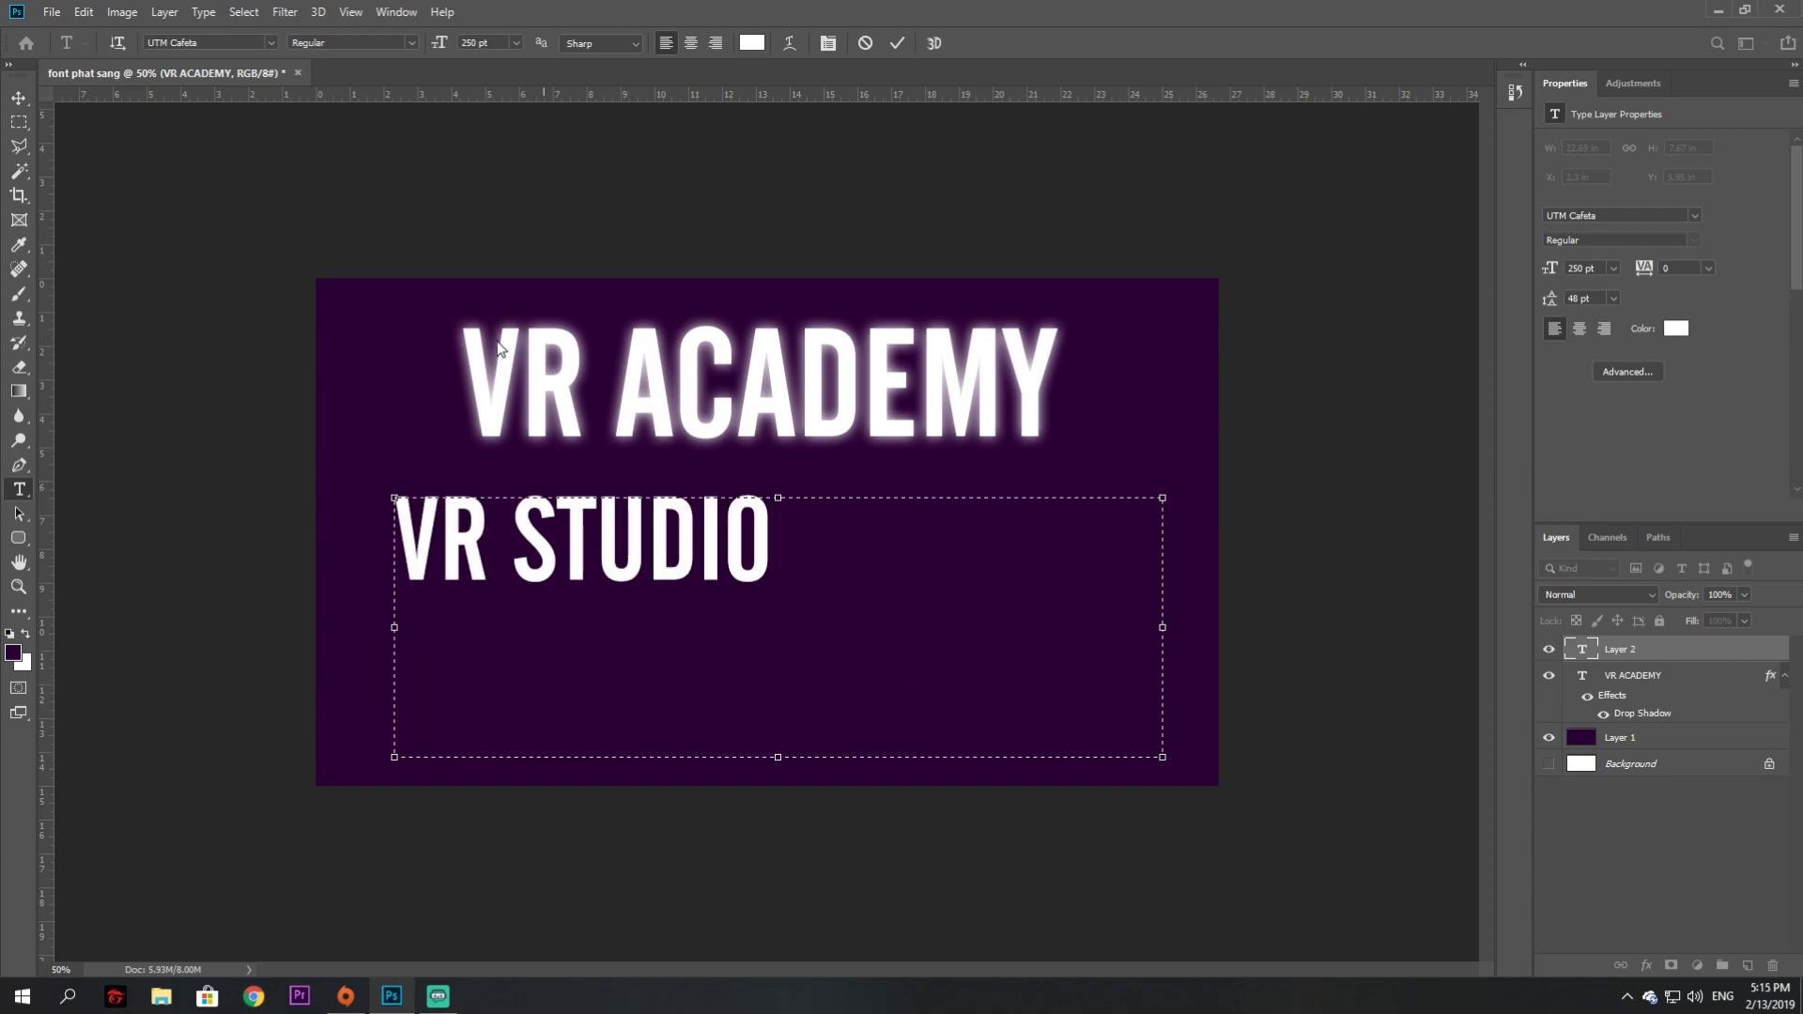
left_click(18, 97)
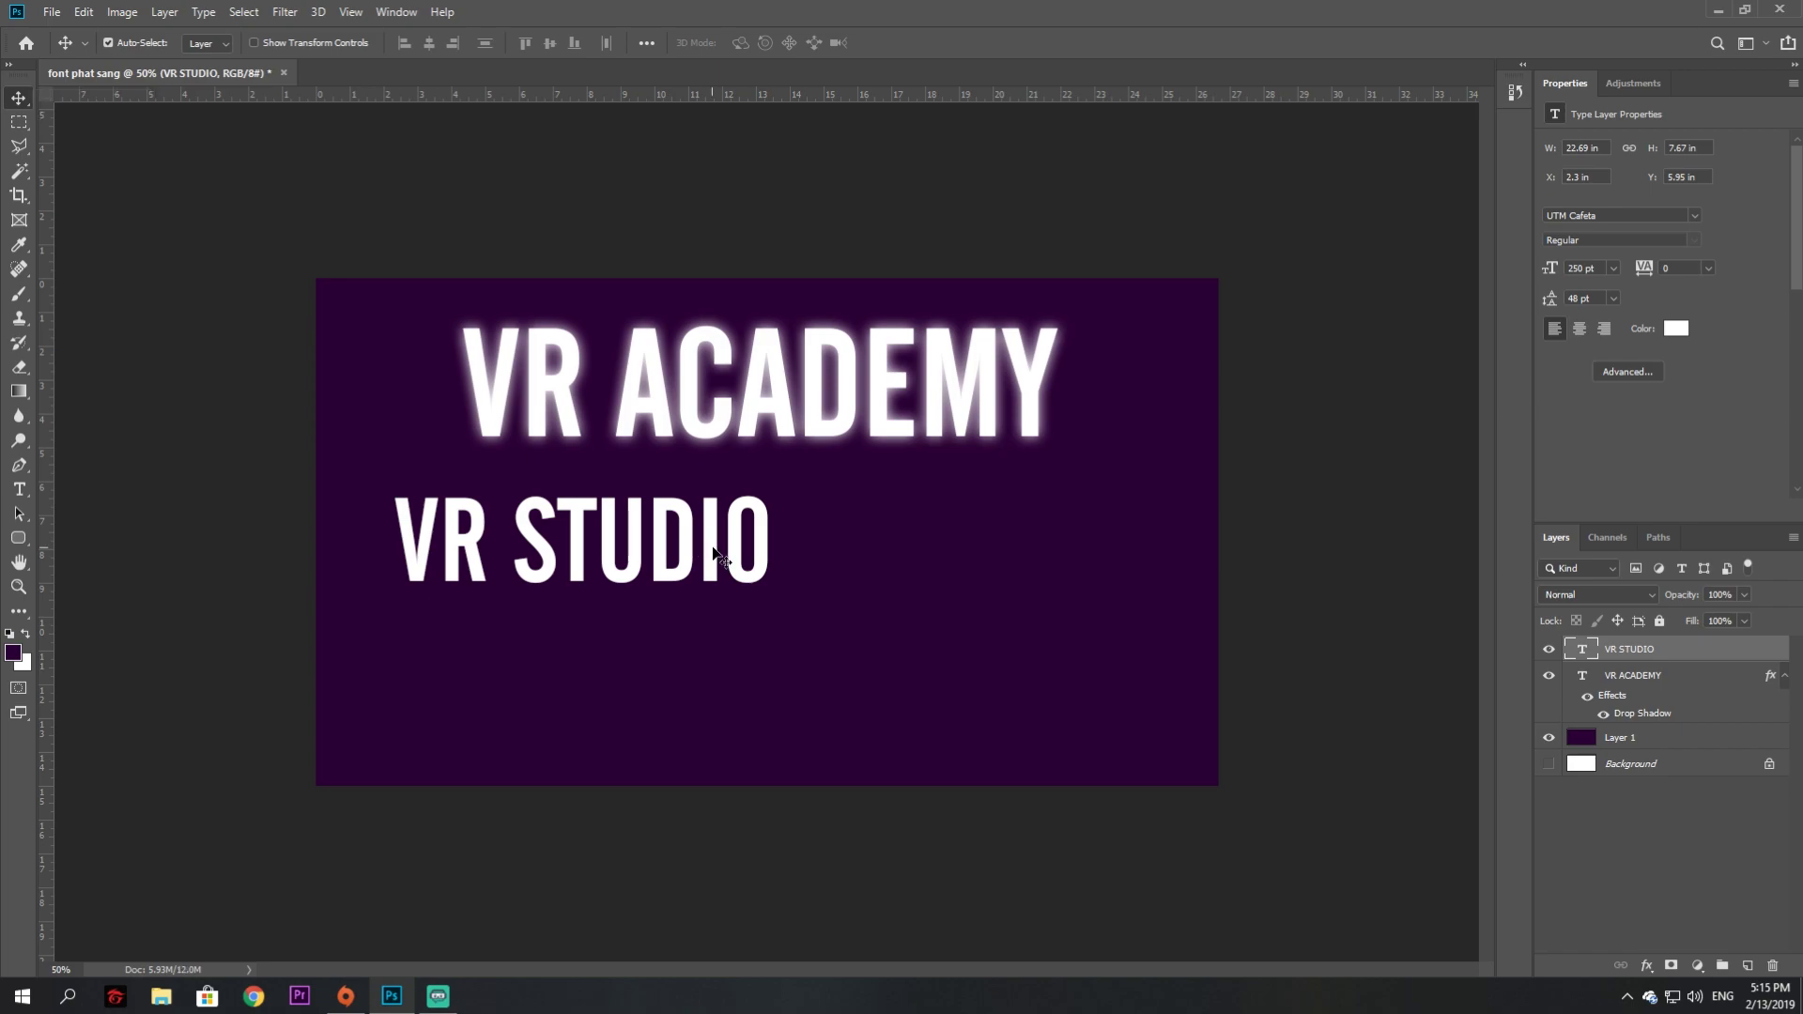
key("ctrl+t")
left_click_drag(1163, 480, 1455, 374)
left_click_drag(854, 483, 951, 641)
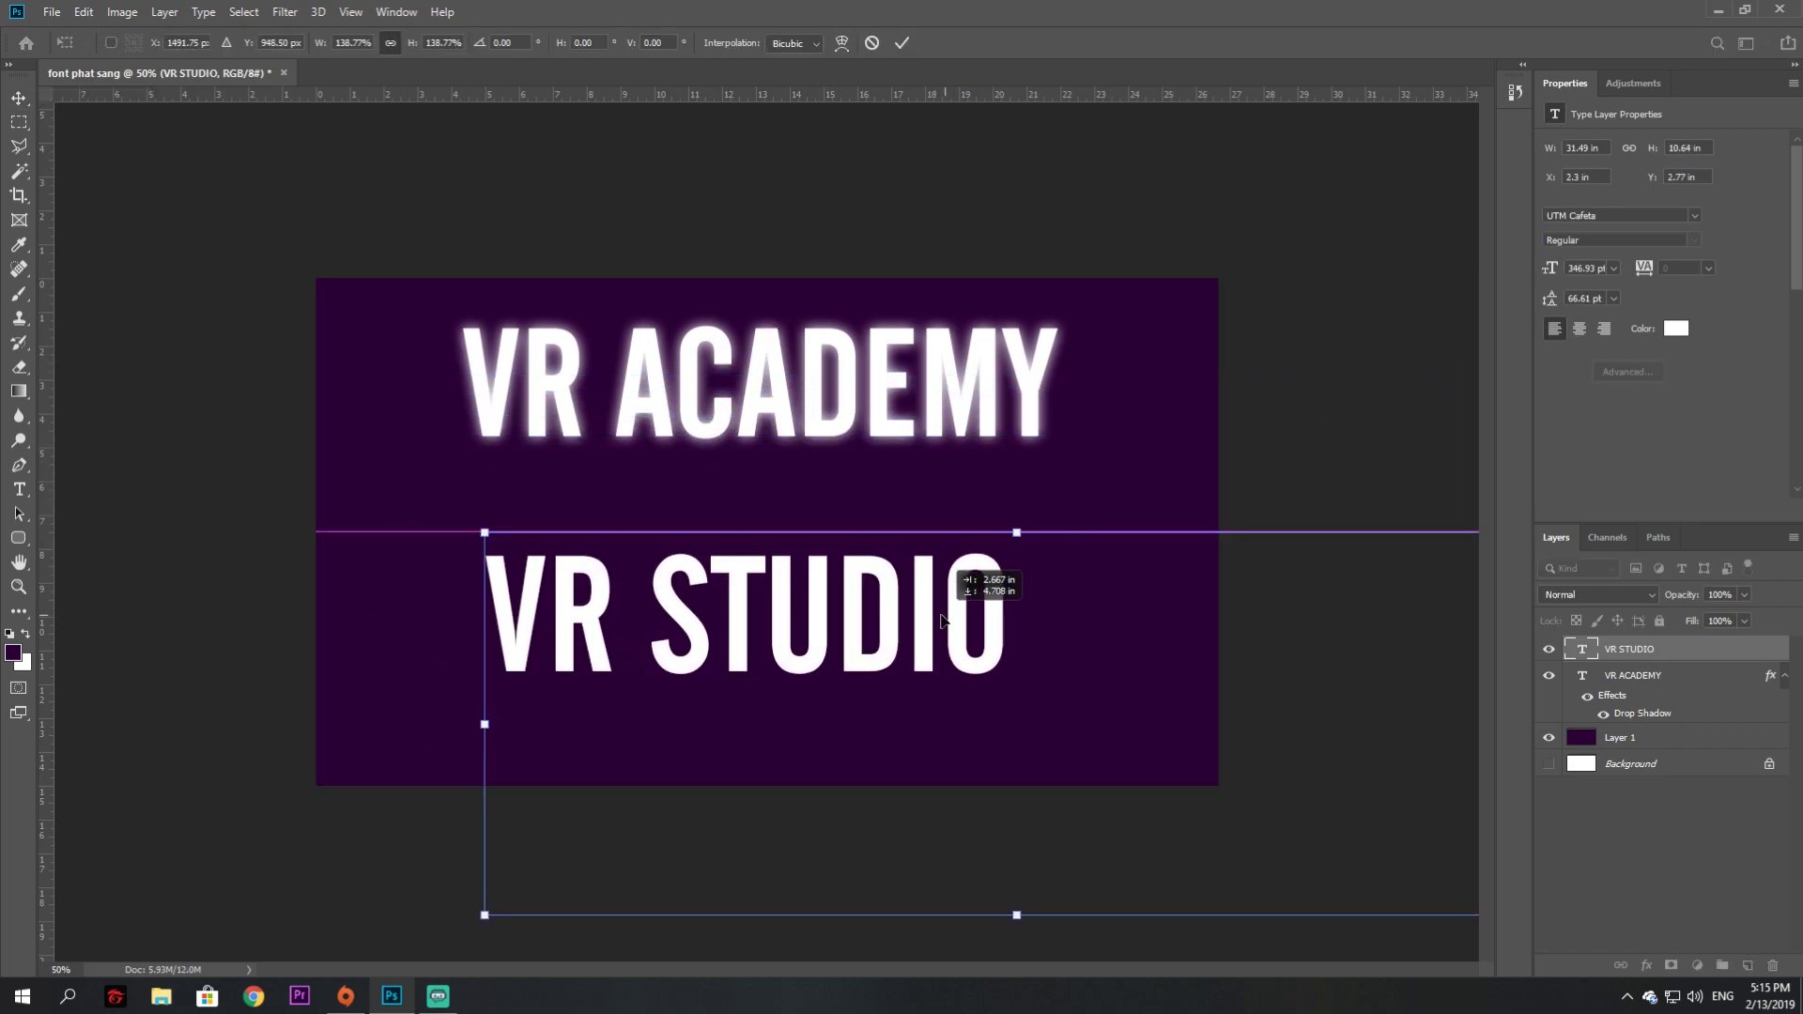
key("Return")
Recolour the whole VR STUDIO text bright green #51a71d
key("t")
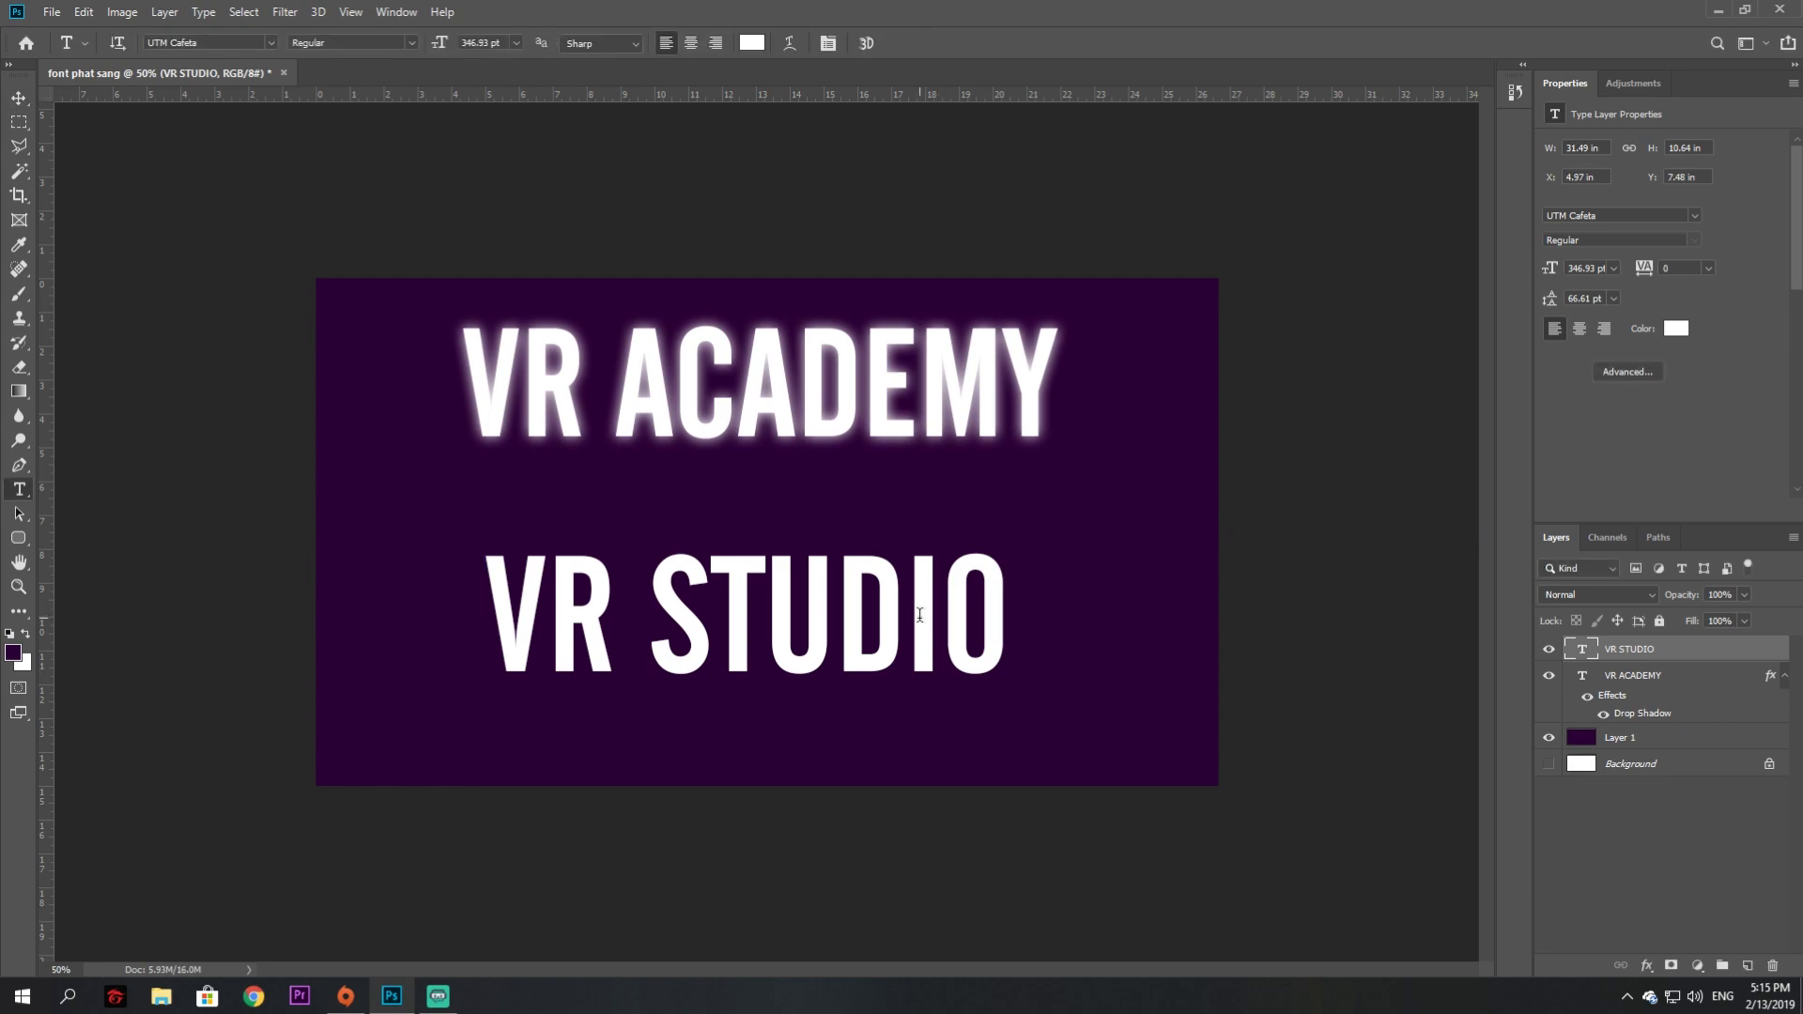
left_click(921, 615)
key("ctrl+a")
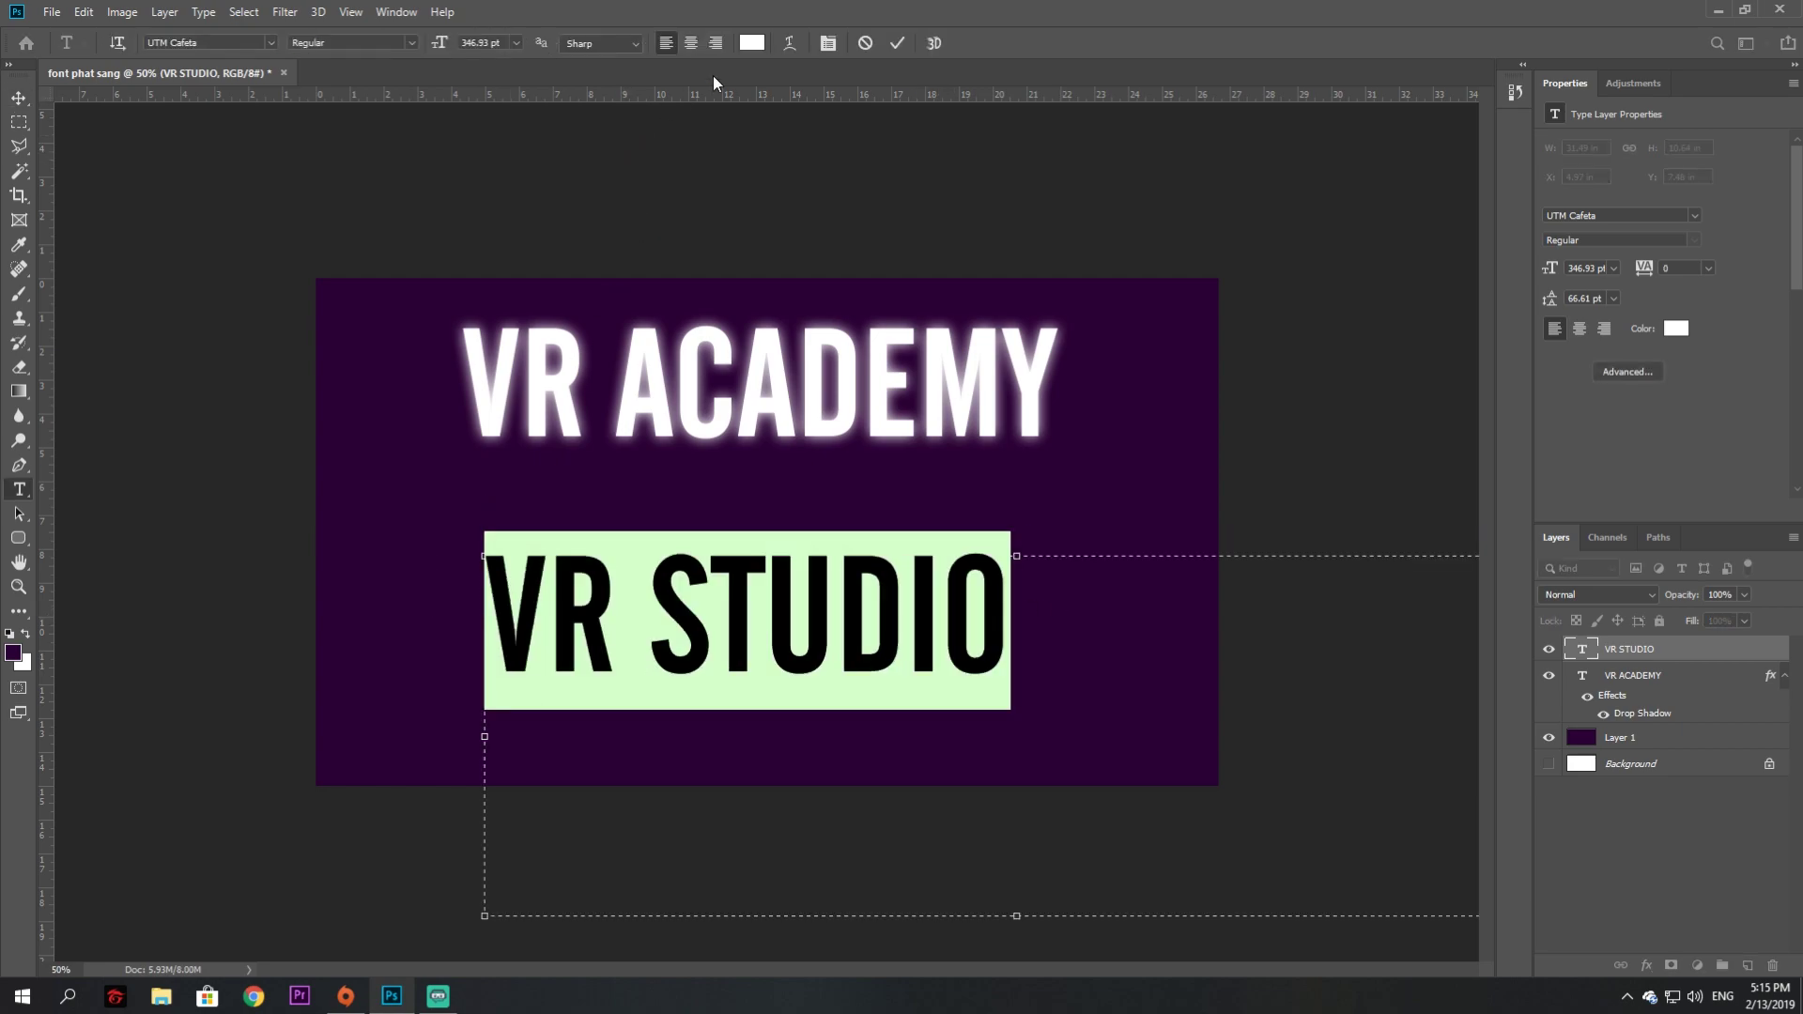
left_click(752, 43)
left_click(1175, 363)
left_click(1151, 188)
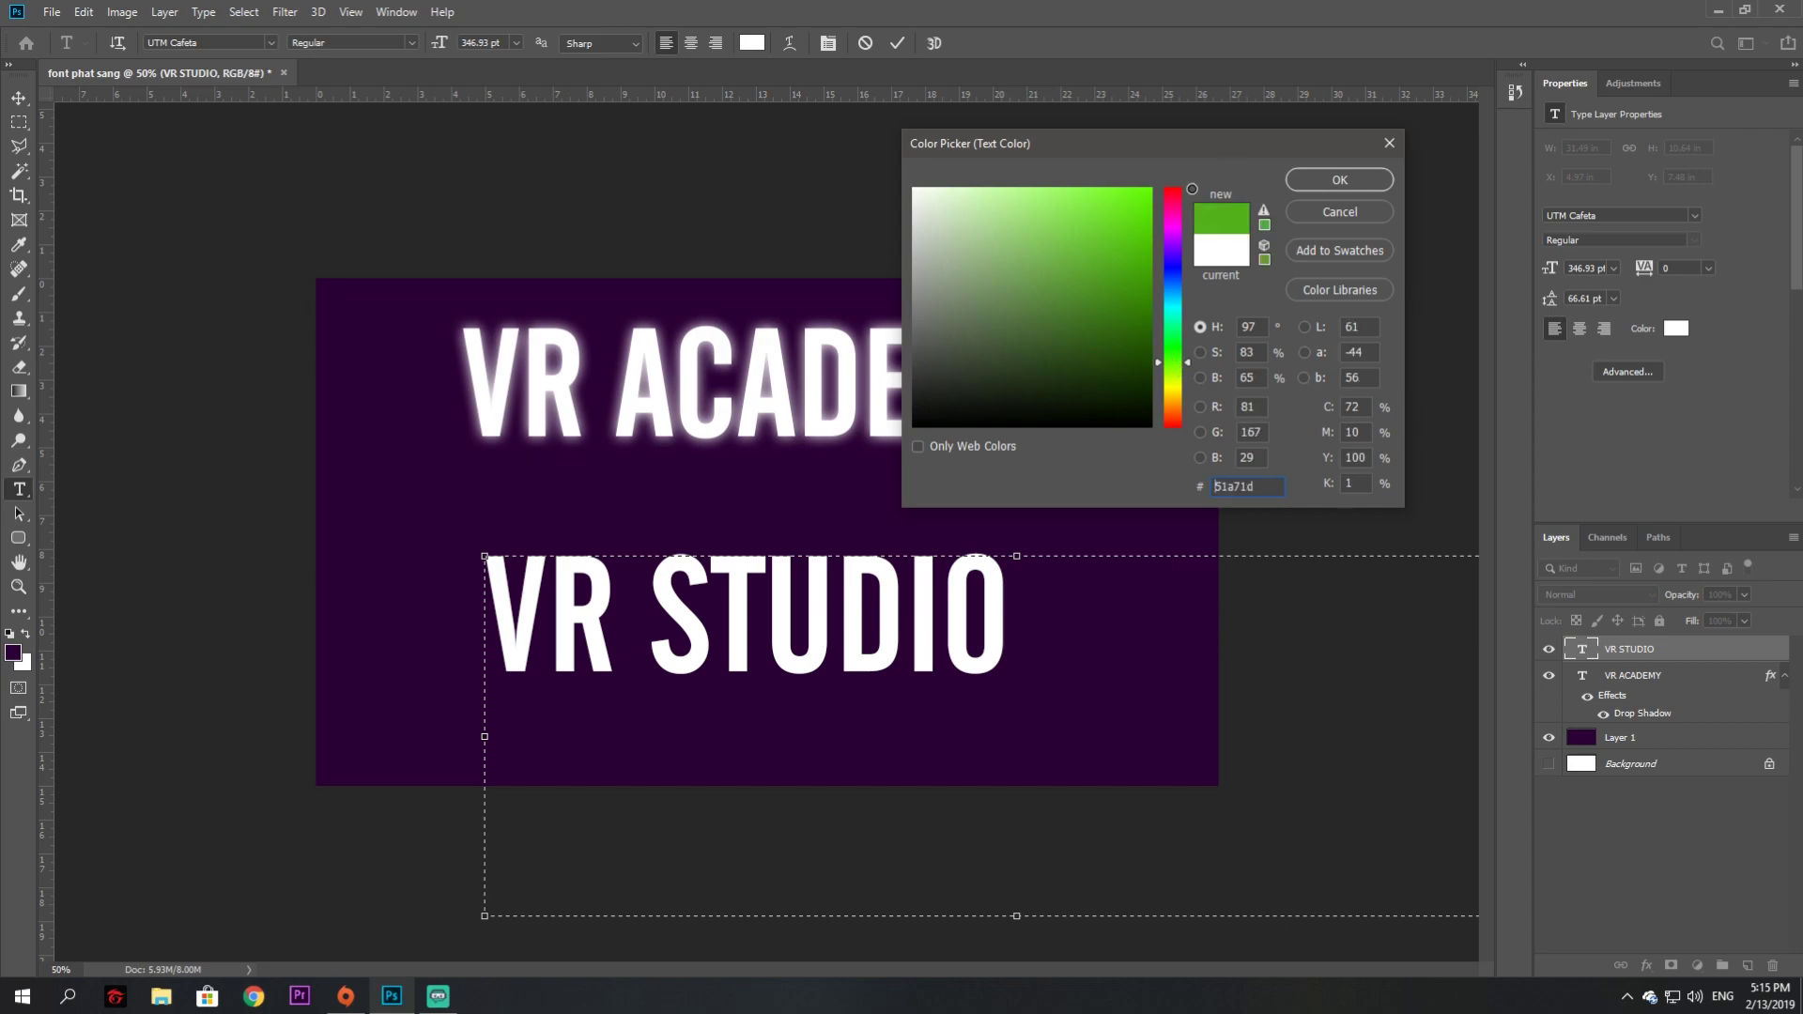
left_click(1358, 188)
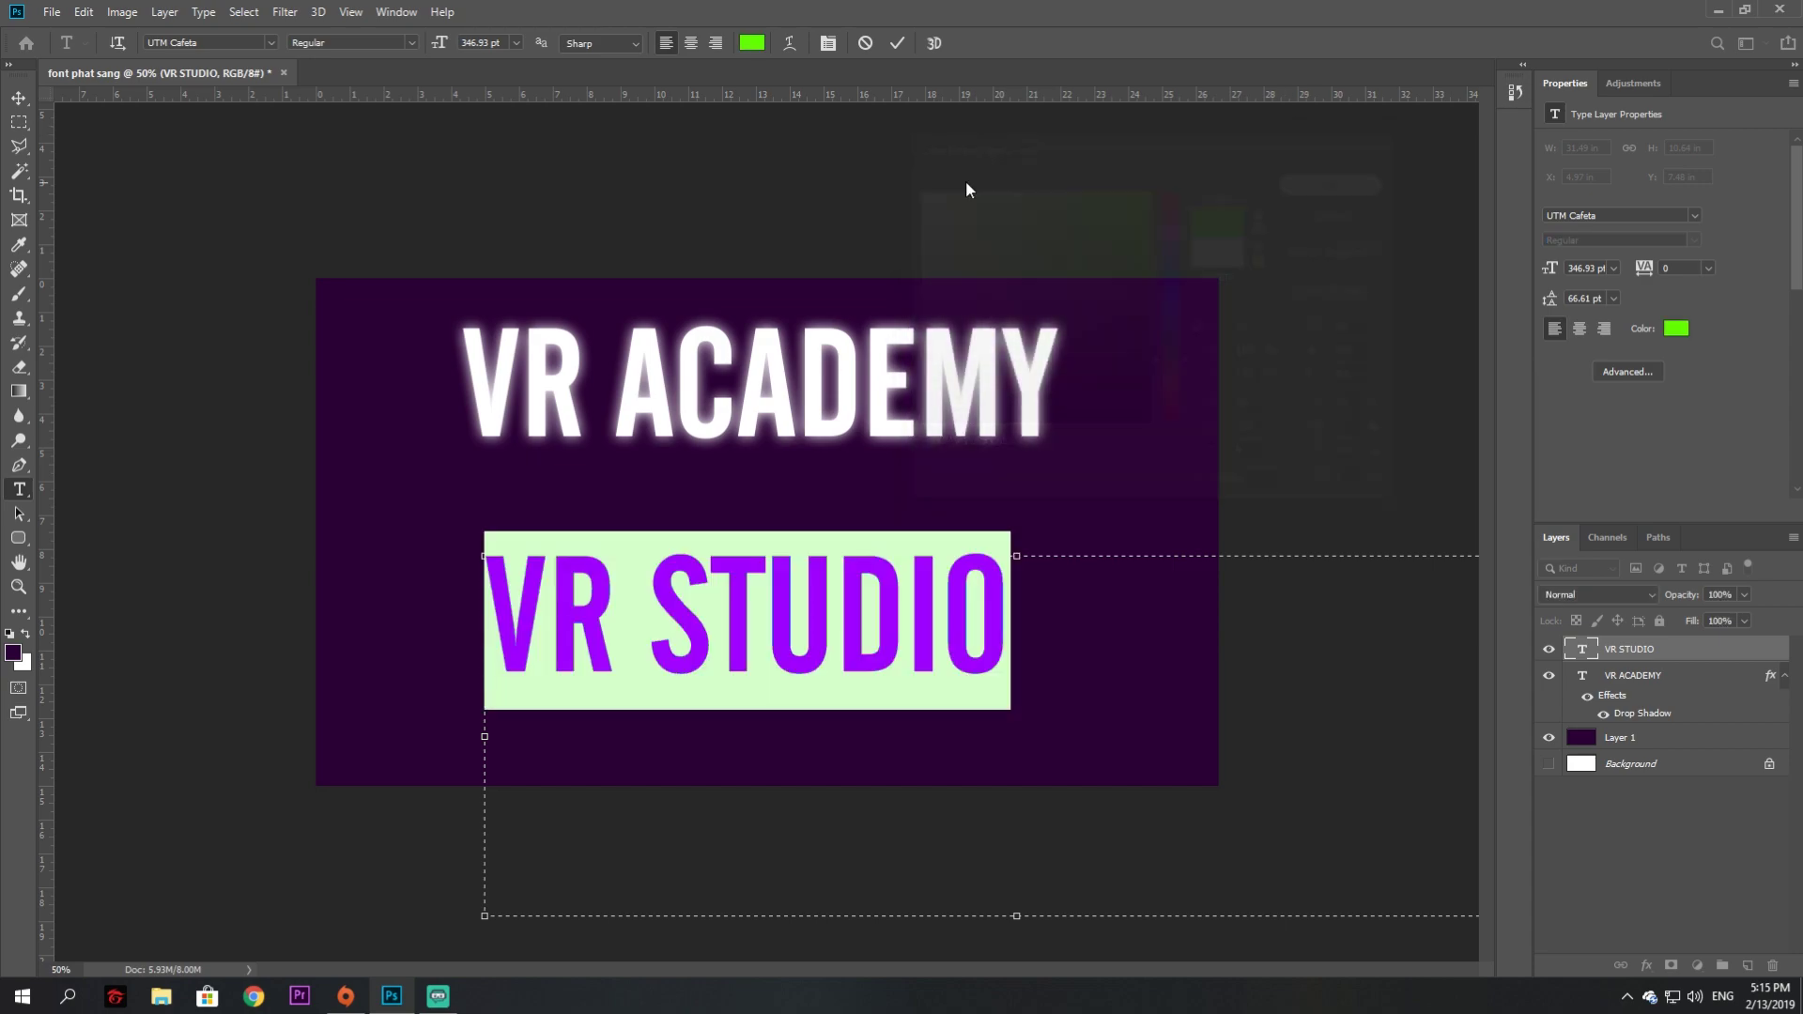
left_click(20, 97)
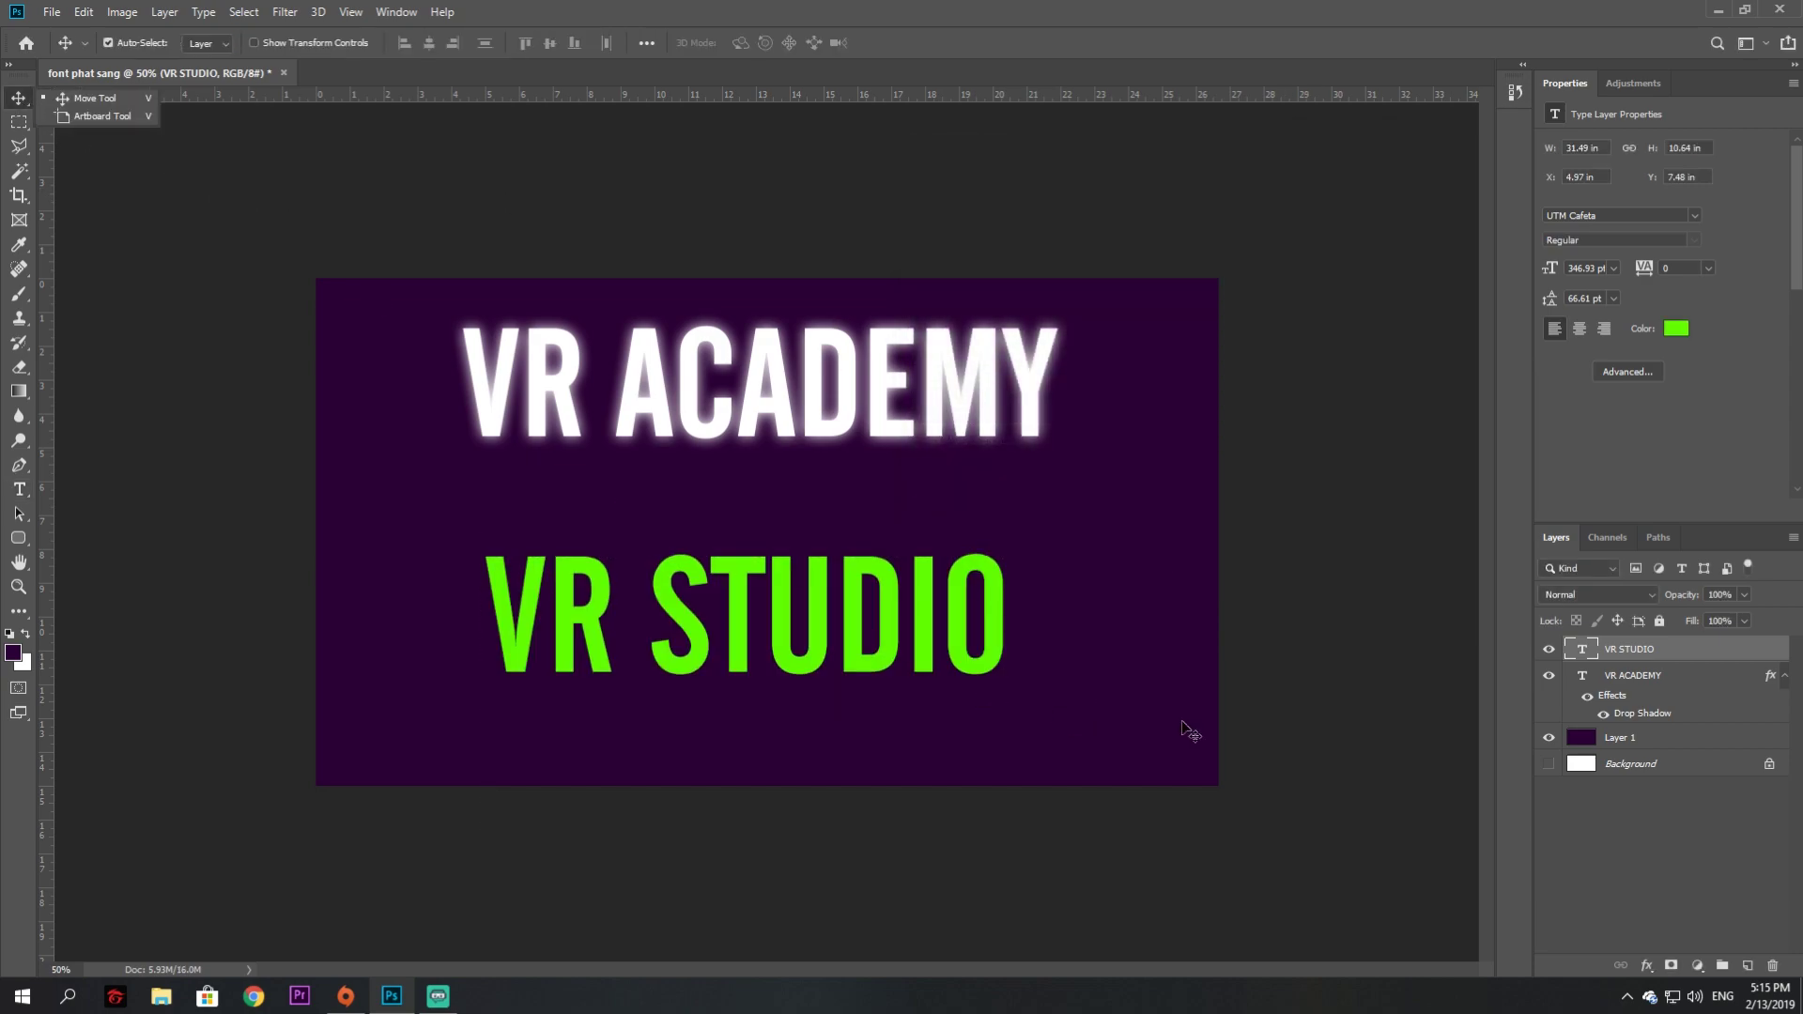
Turn on a Drop Shadow for the VR STUDIO layer in Blending Options
right_click(1648, 657)
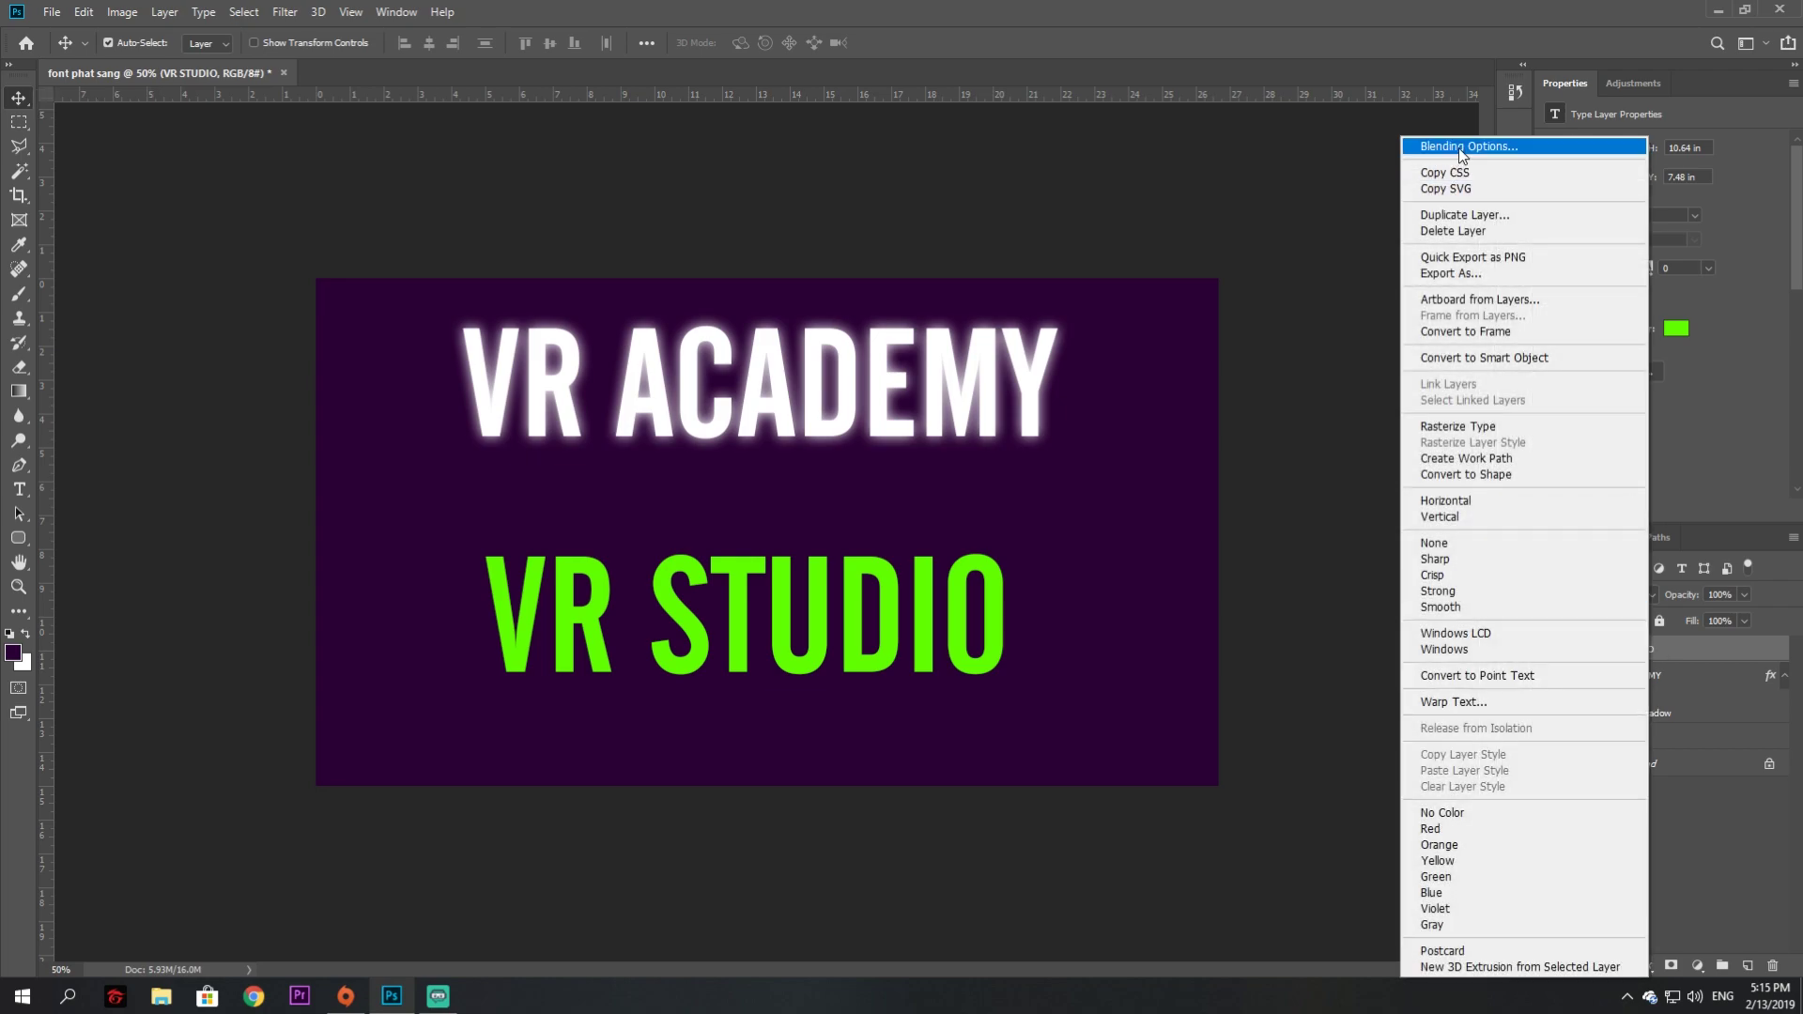
left_click(1658, 560)
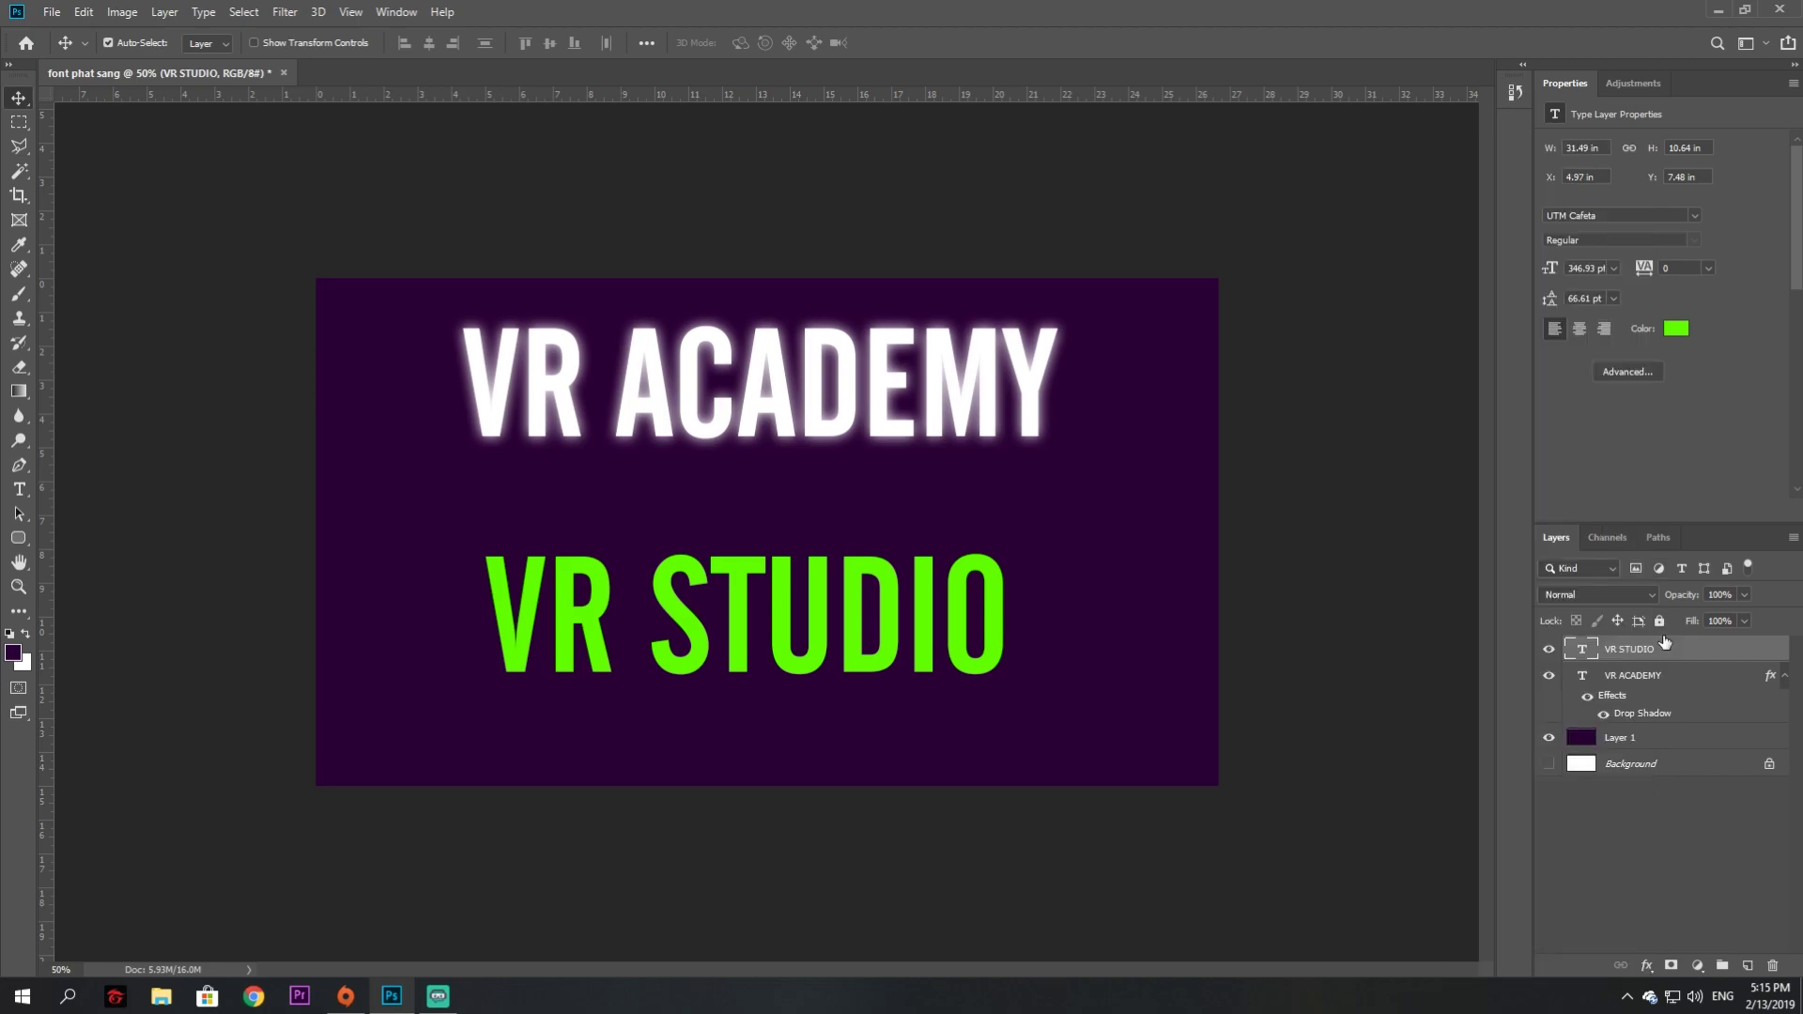
right_click(1644, 652)
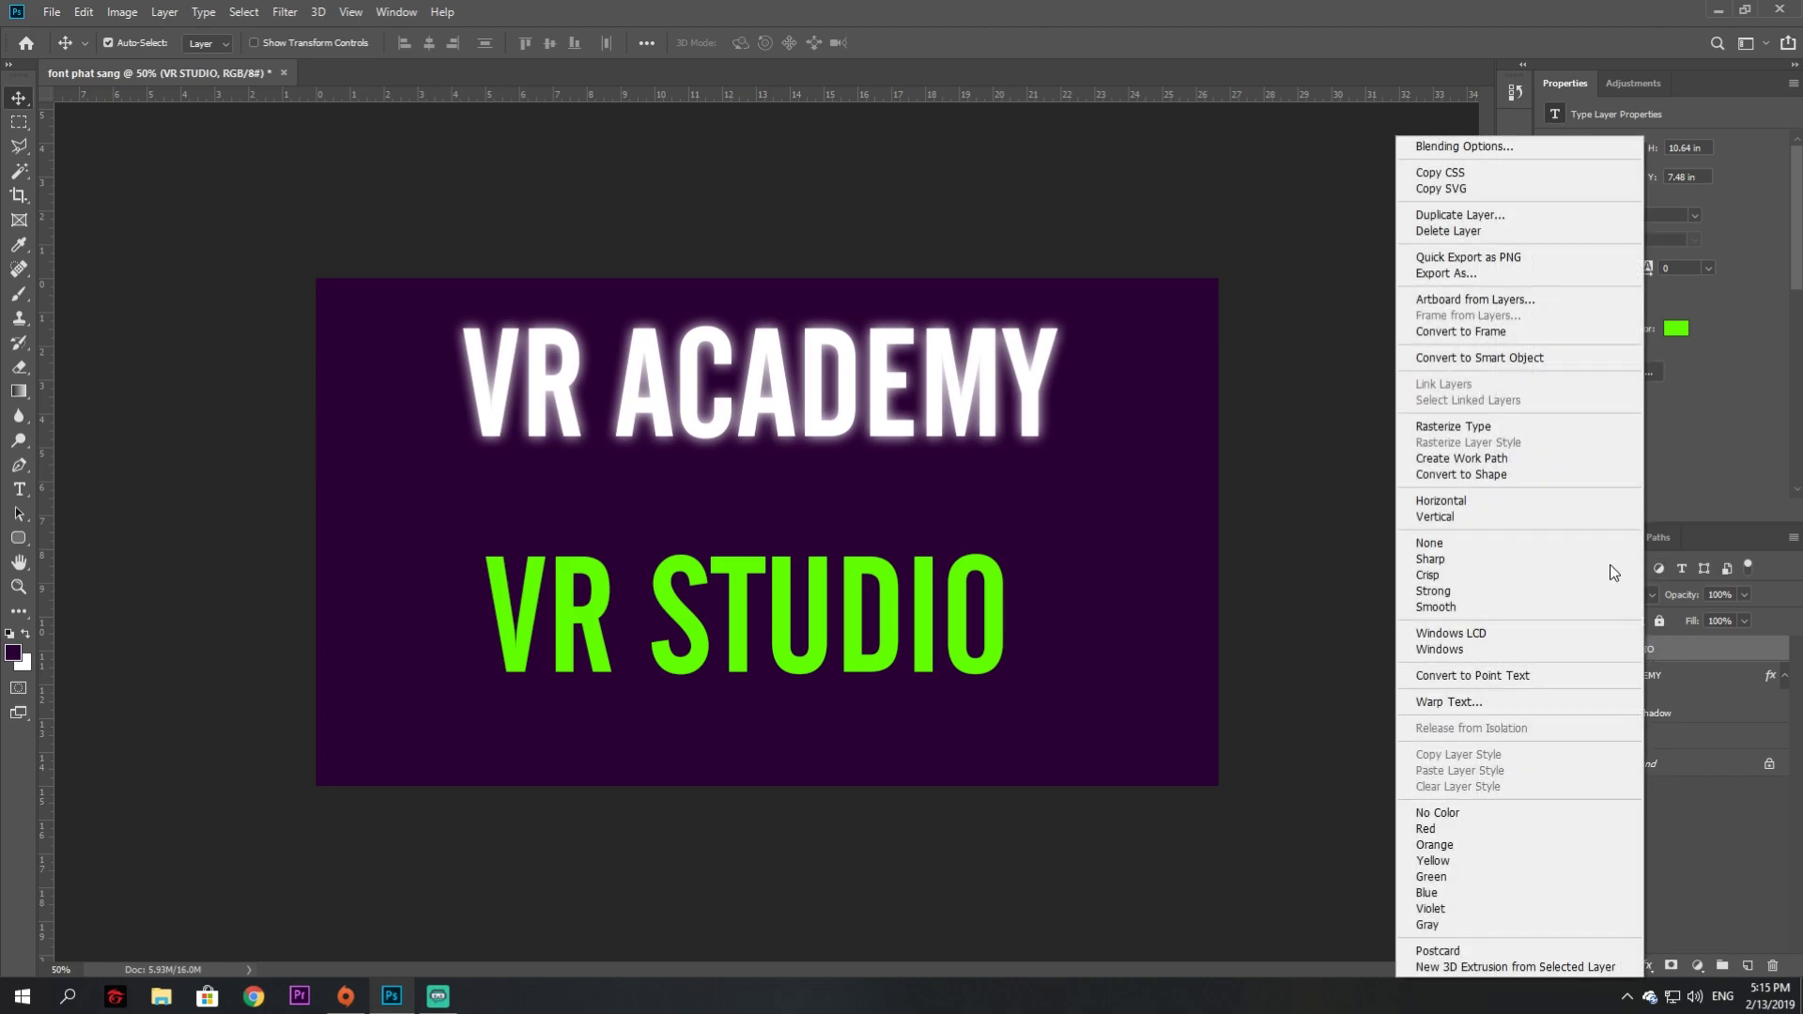
left_click(1474, 145)
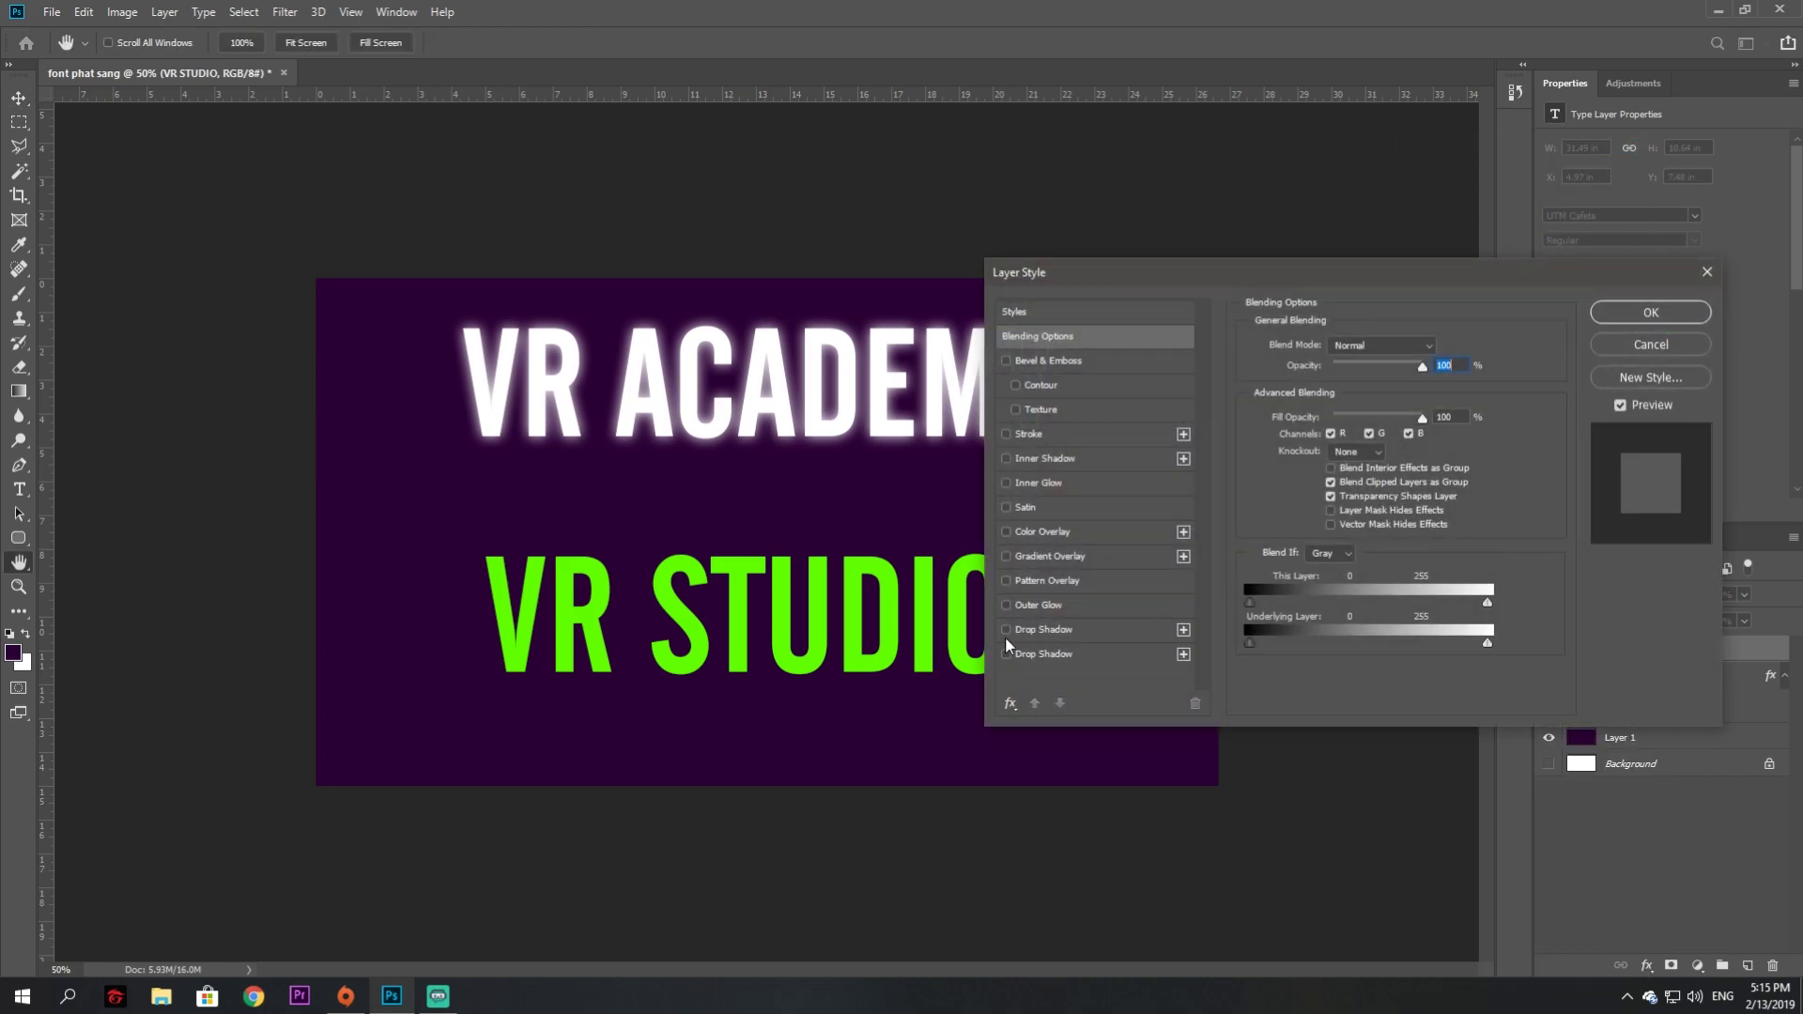
left_click(1005, 655)
left_click(1079, 653)
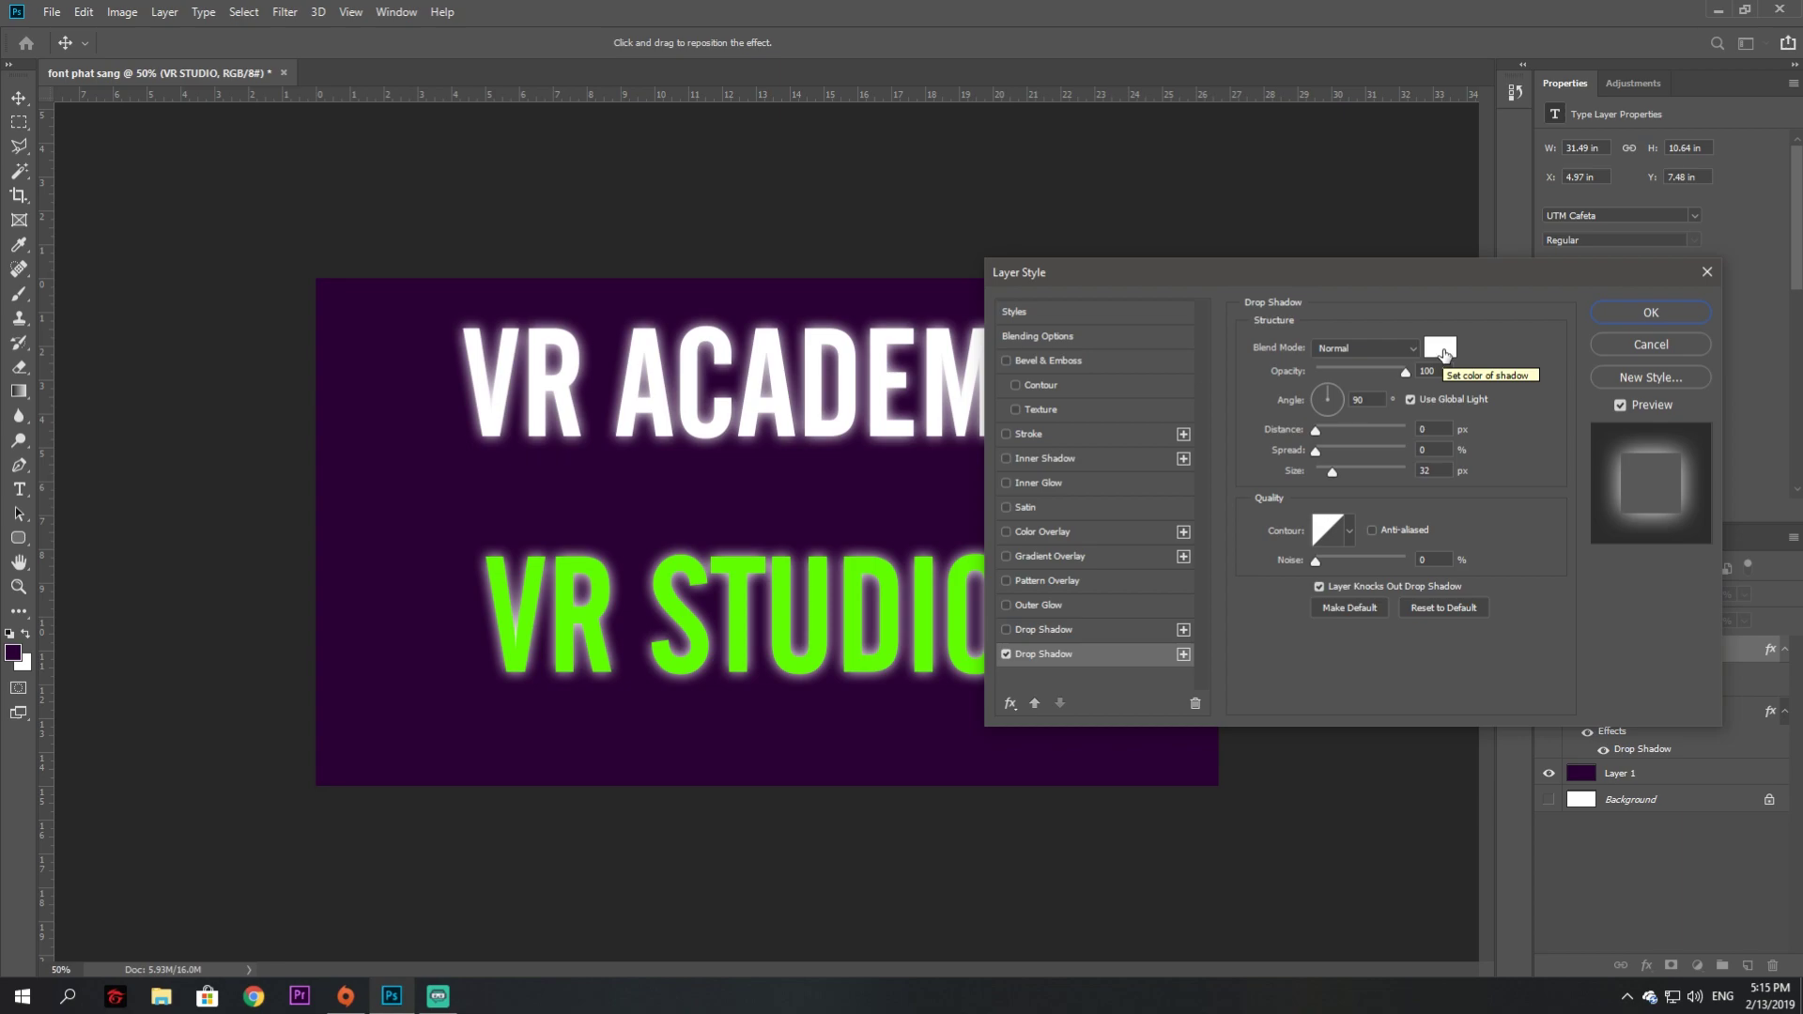
Set the VR STUDIO drop shadow colour to green #4a9d18
left_click(1442, 348)
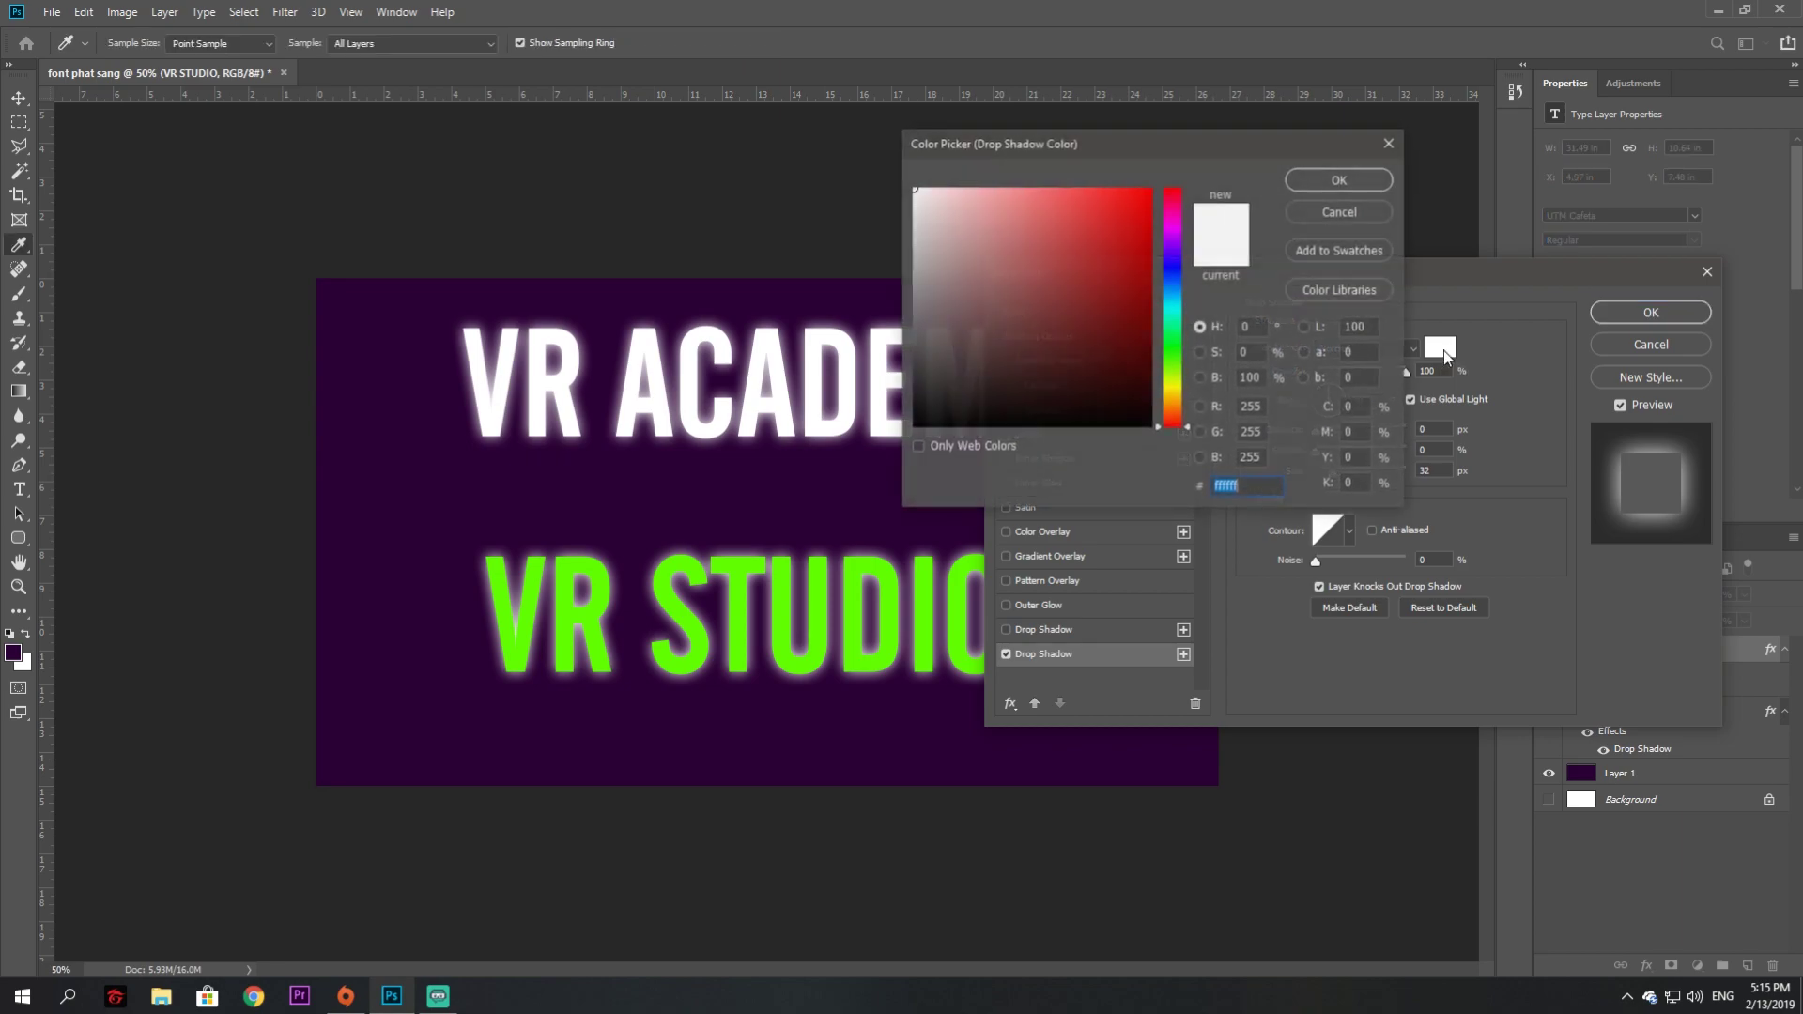
left_click(819, 629)
left_click(1124, 317)
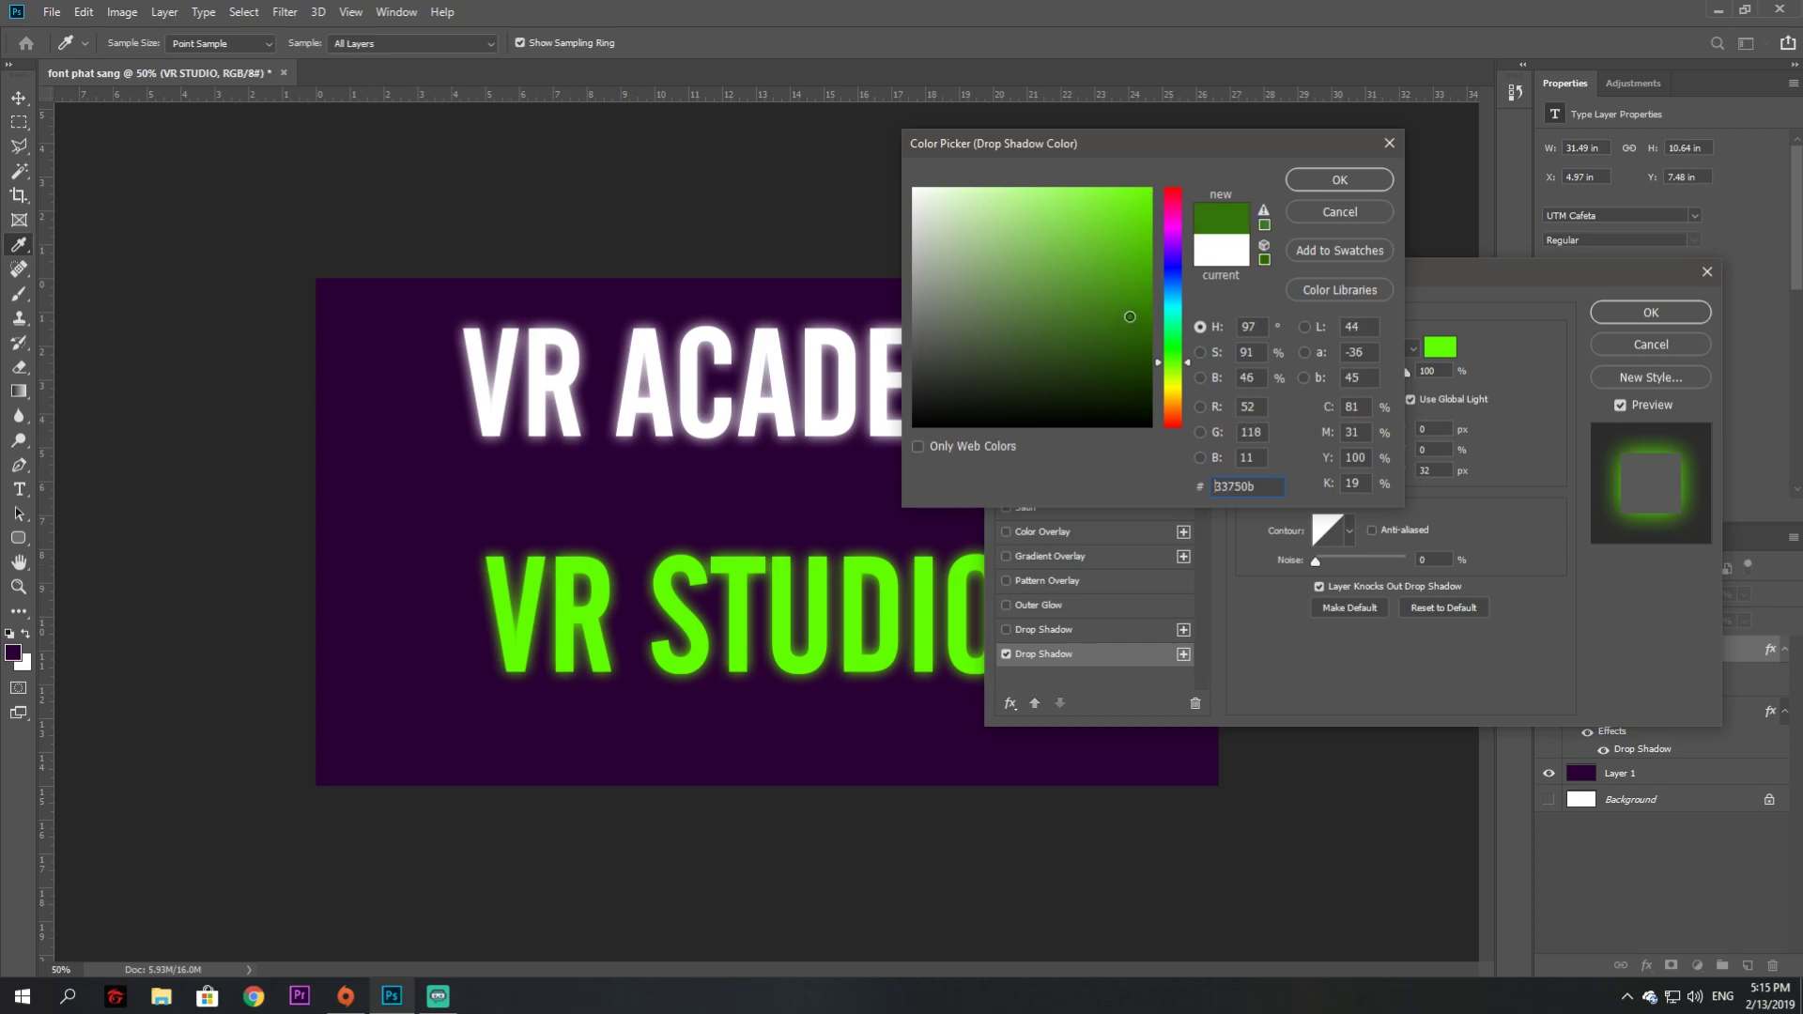
left_click(1121, 326)
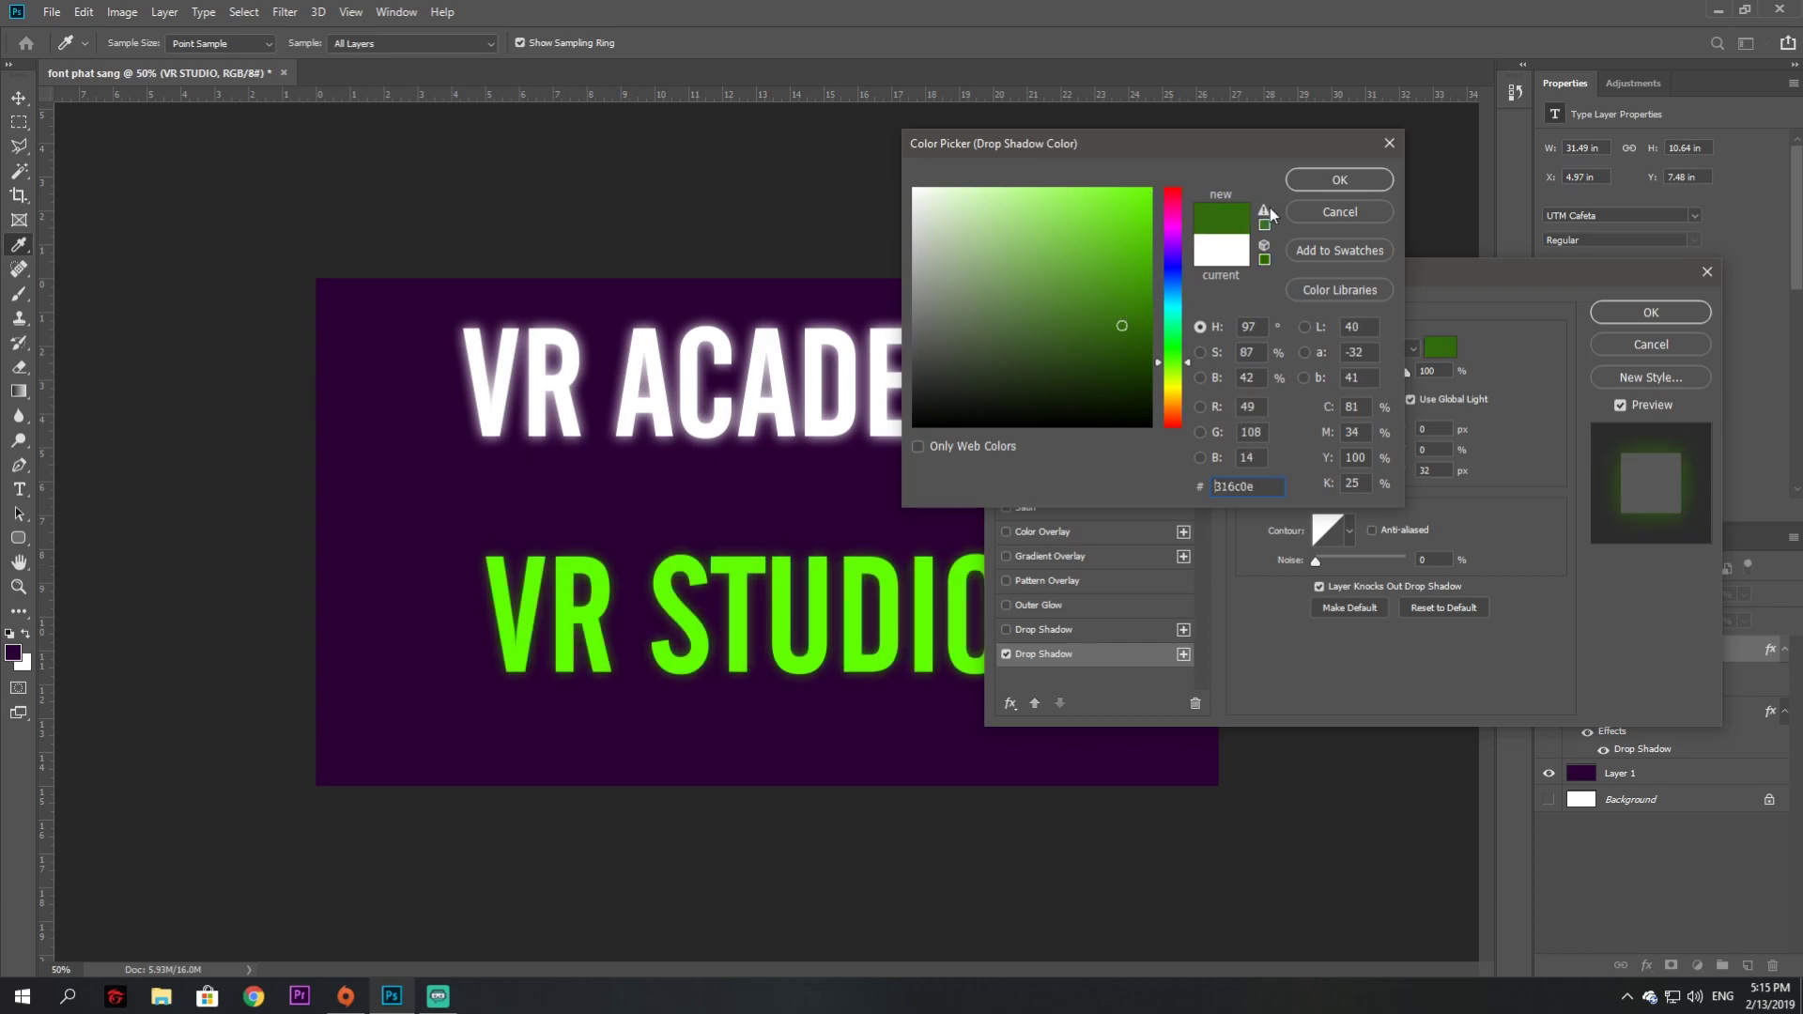
left_click(1116, 279)
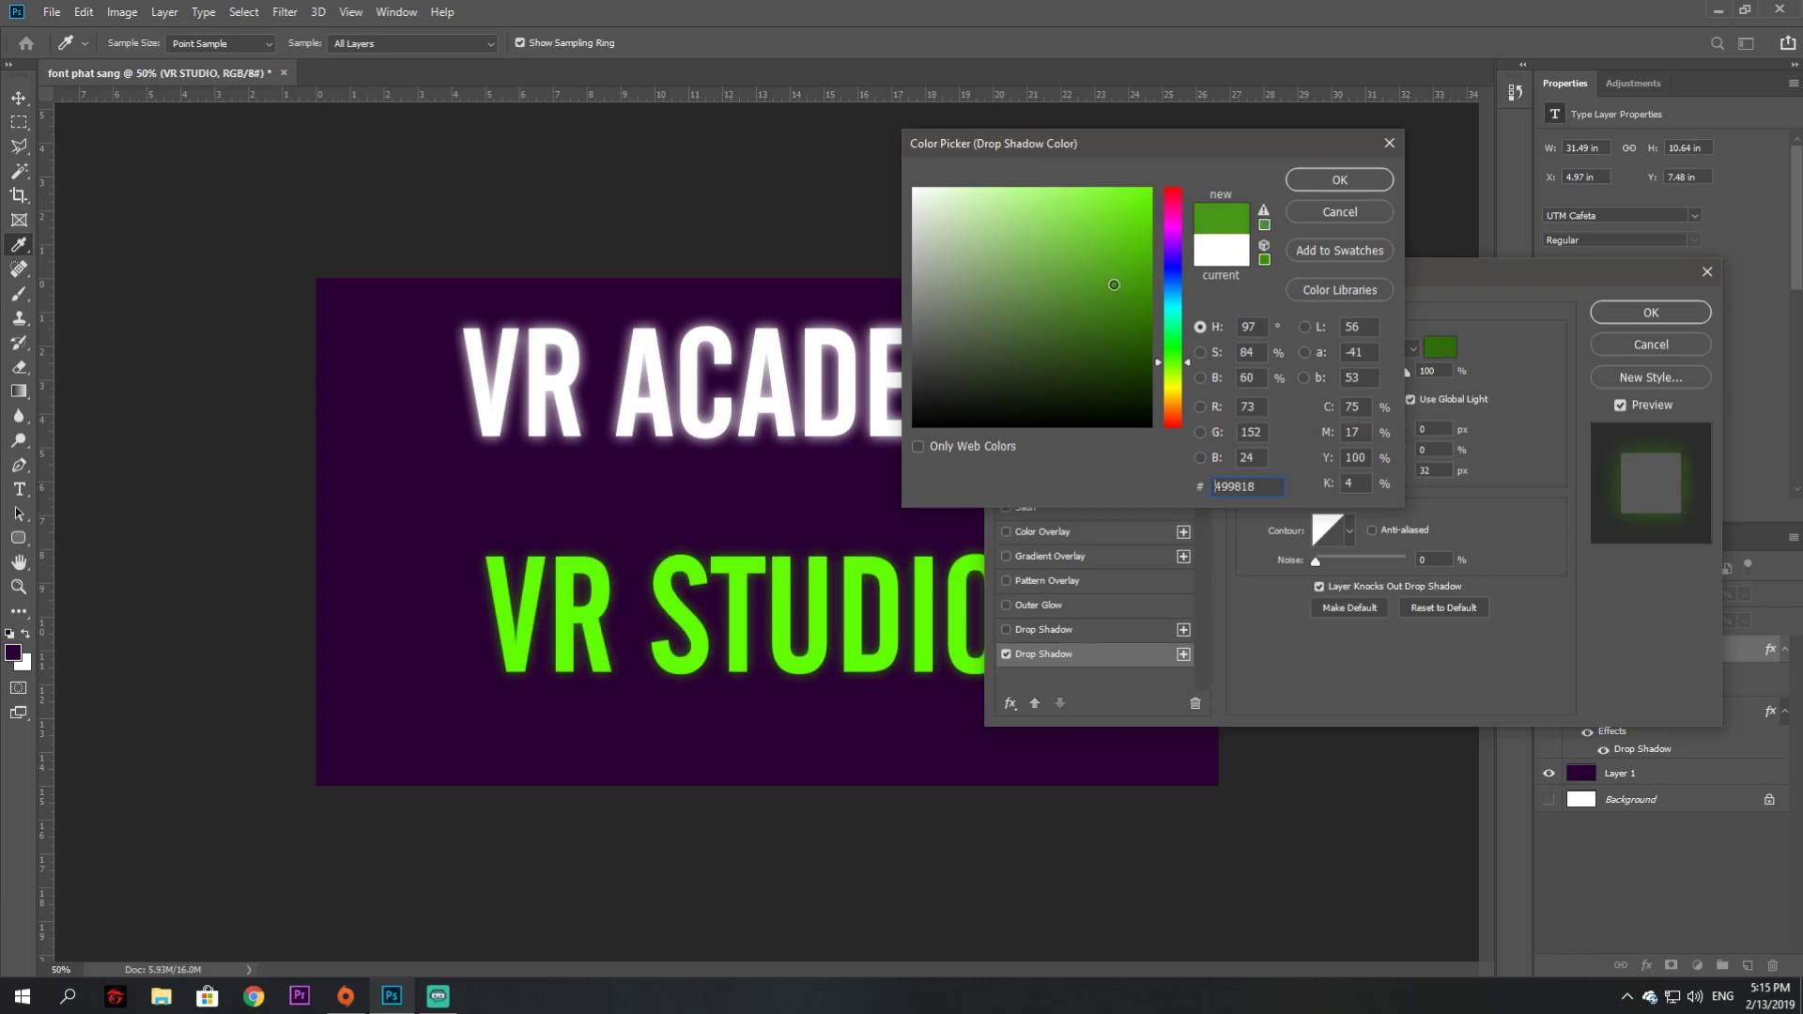
left_click(1327, 184)
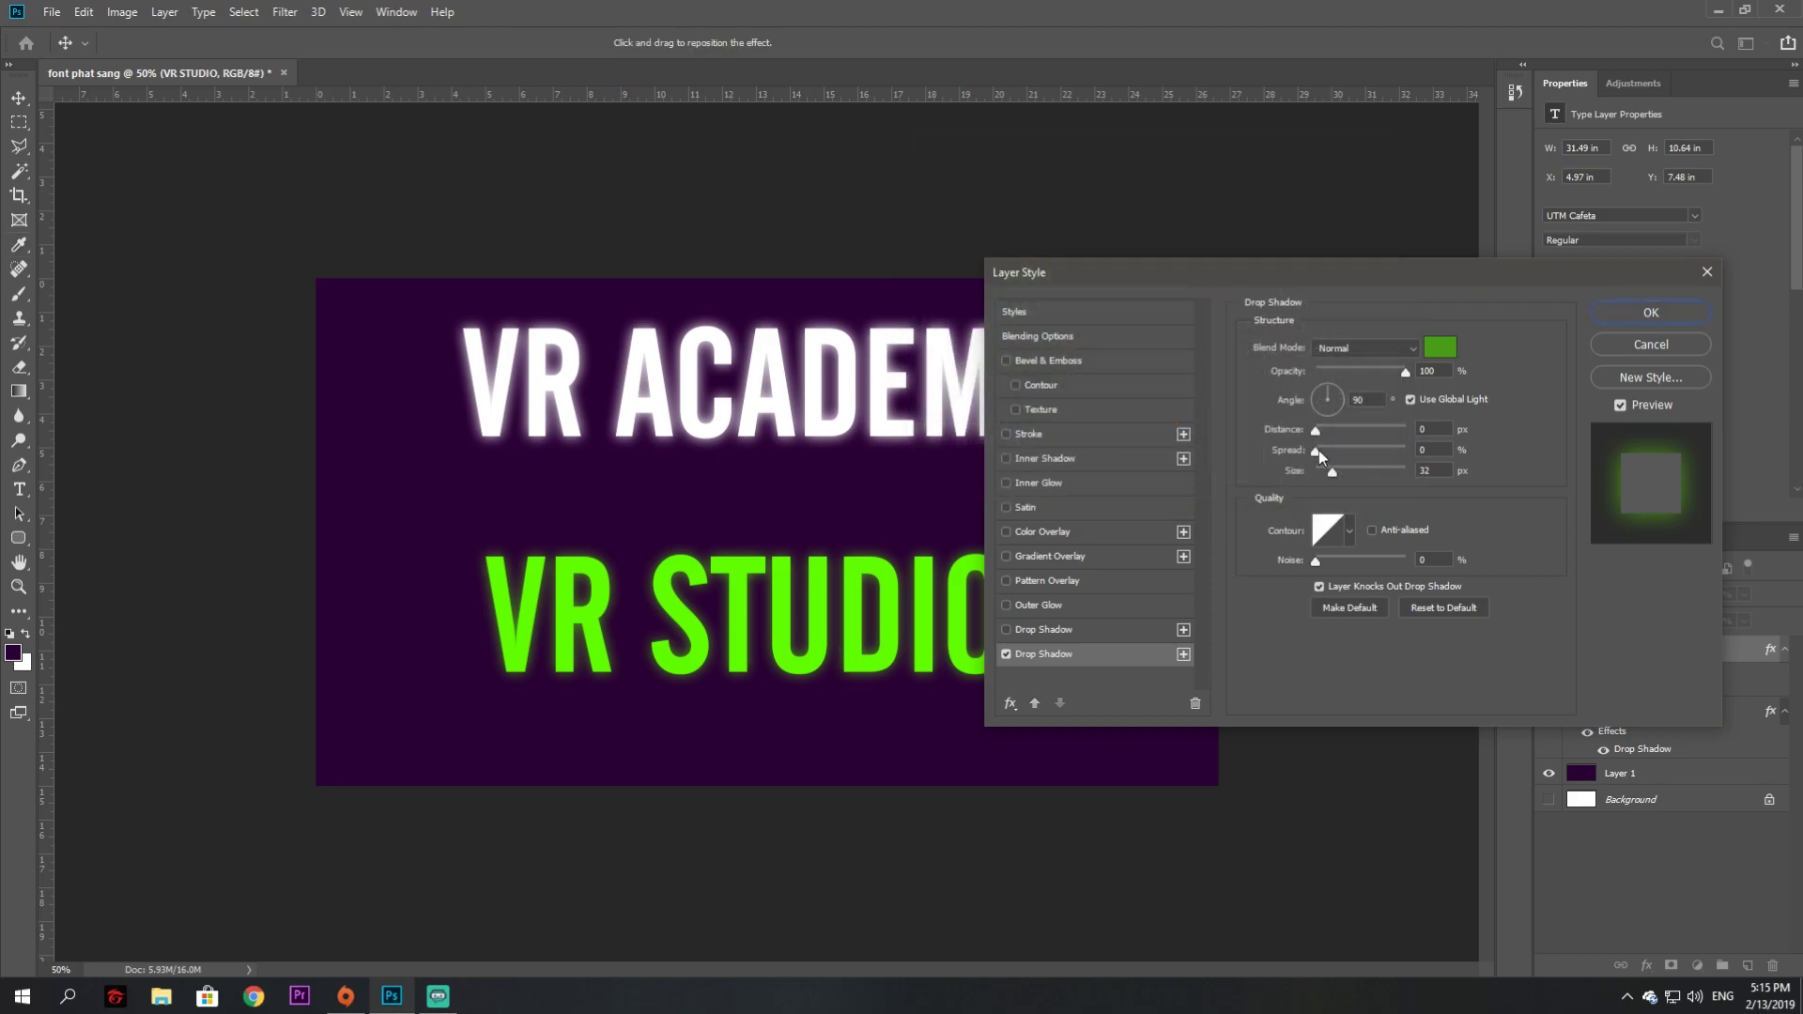
Make the VR STUDIO shadow a 13 px solid edge at about a 51° angle
left_click_drag(1316, 453, 1480, 454)
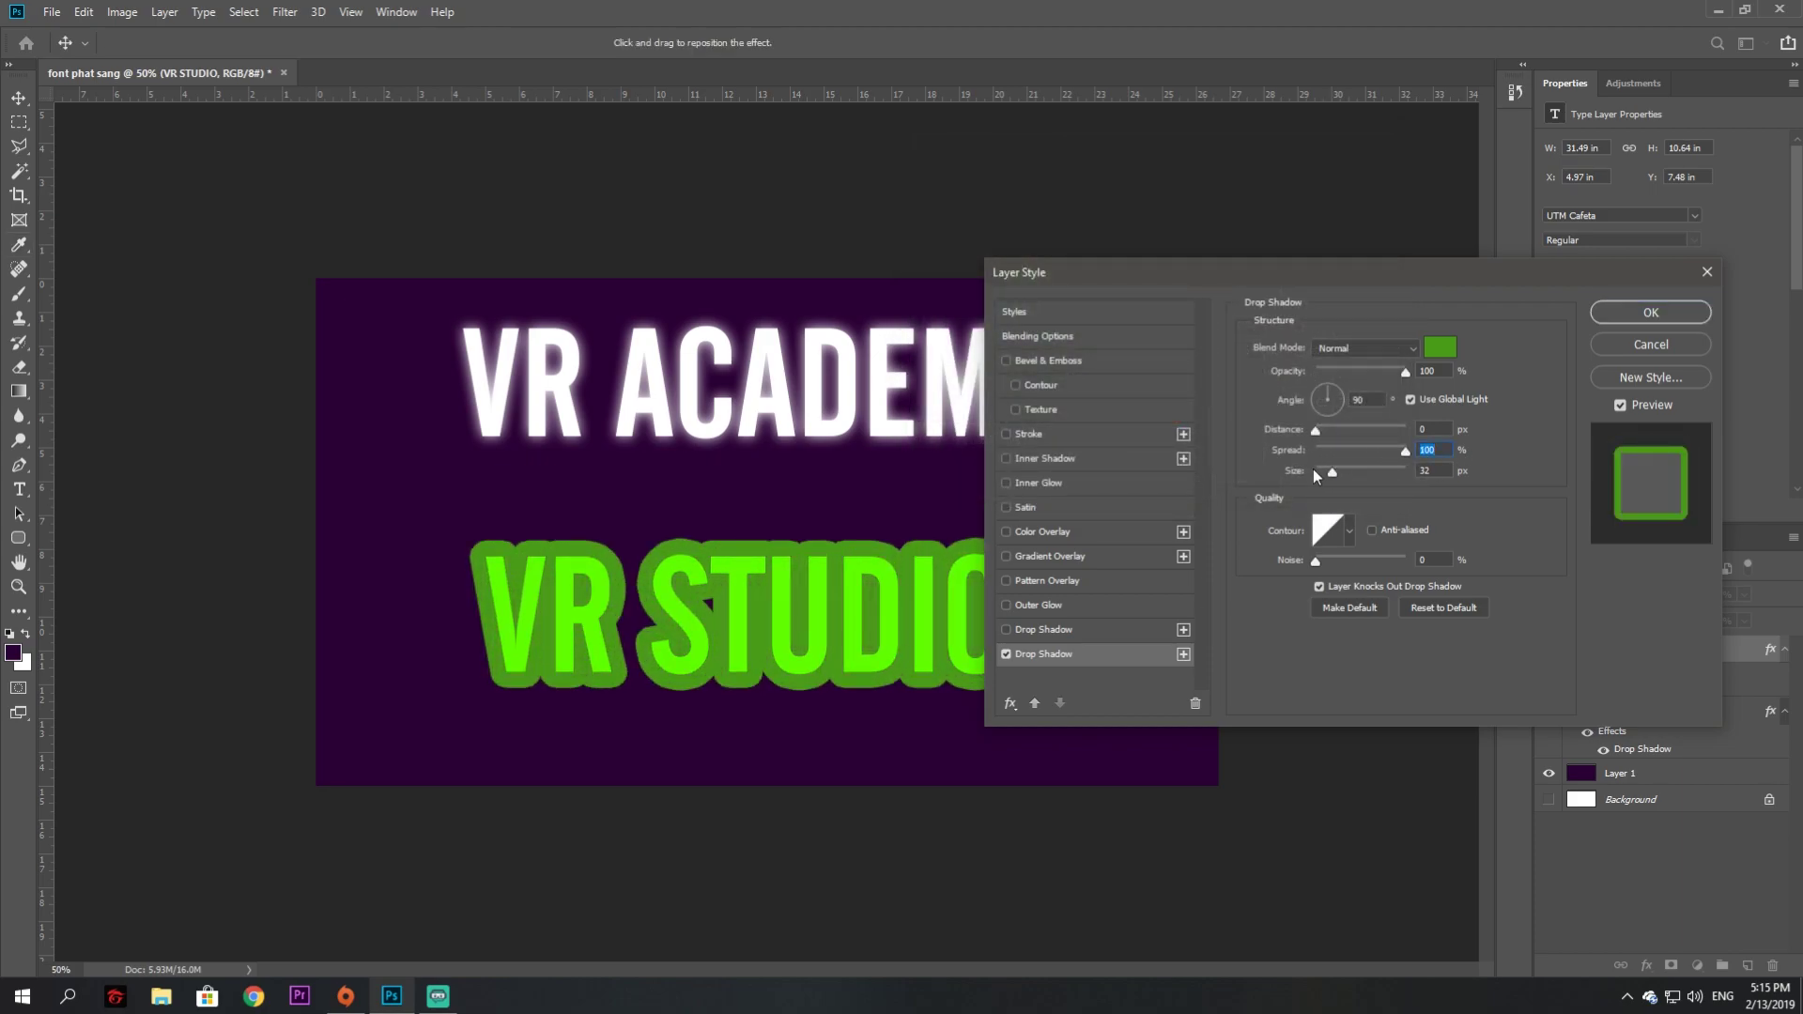
left_click_drag(1330, 474, 1327, 473)
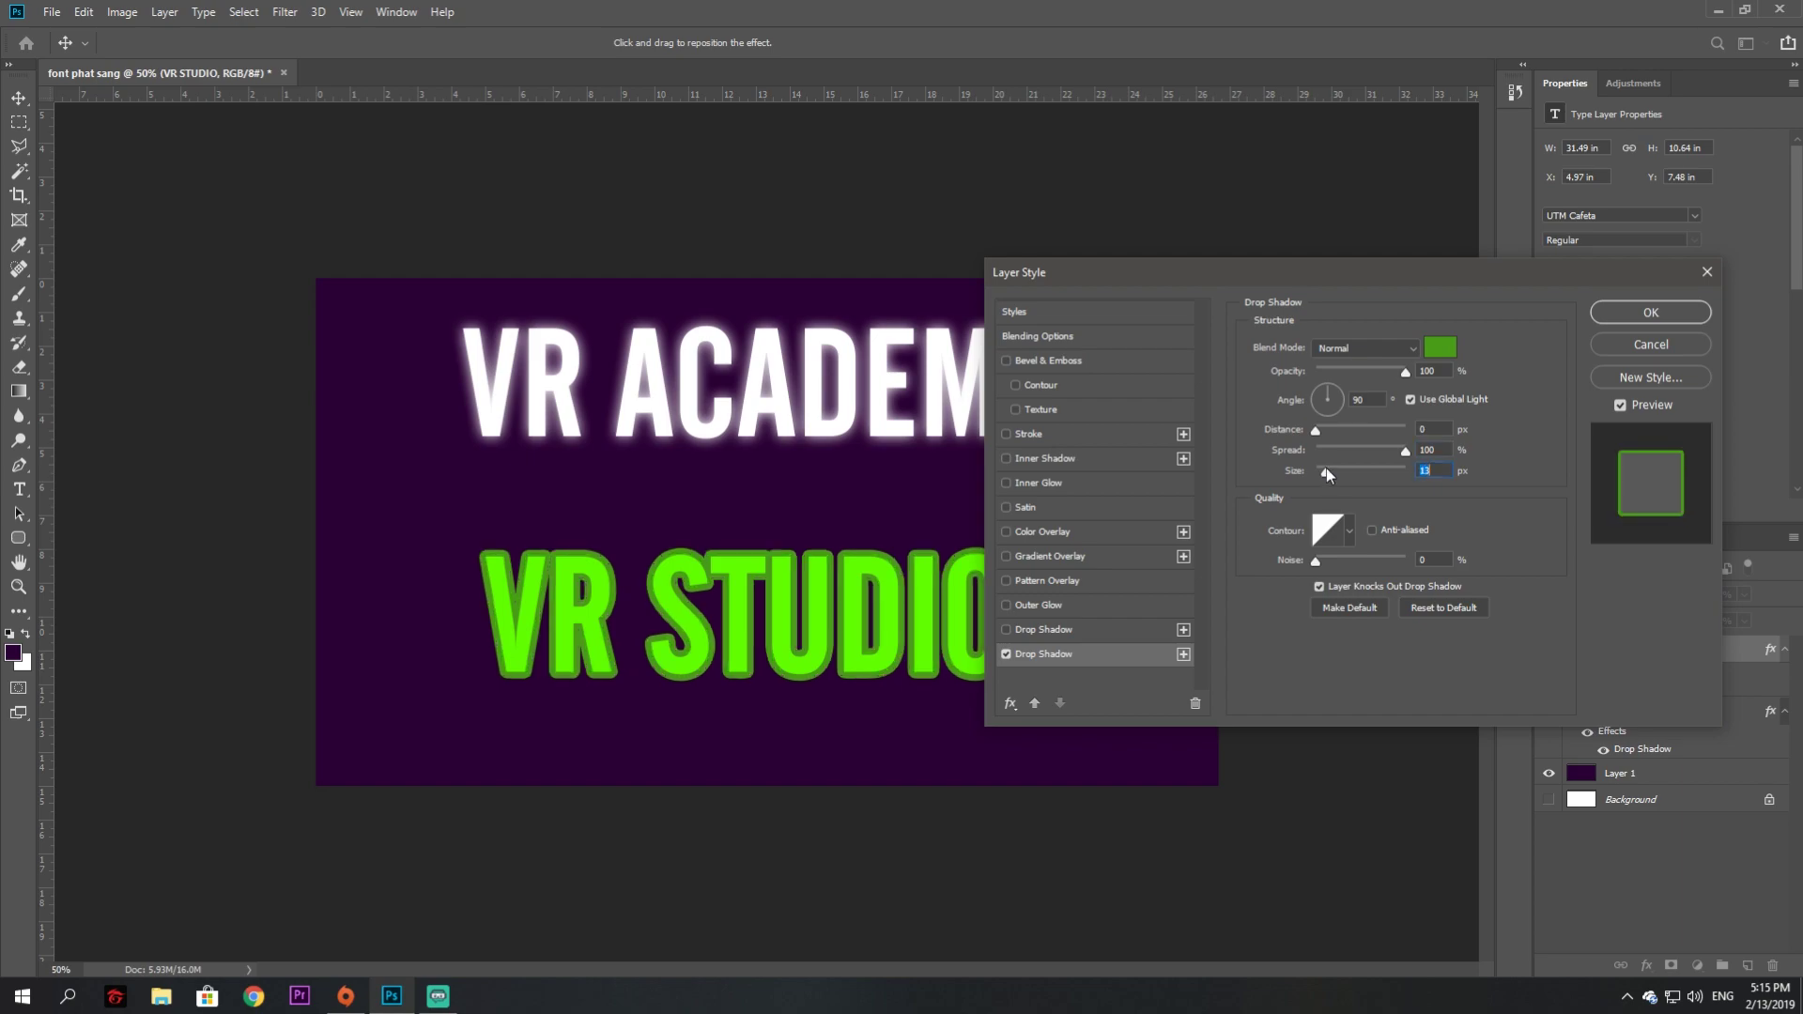
left_click_drag(1330, 406, 1340, 393)
mouse_move(1339, 386)
left_mouse_down()
mouse_move(1334, 434)
mouse_move(1343, 392)
left_mouse_up()
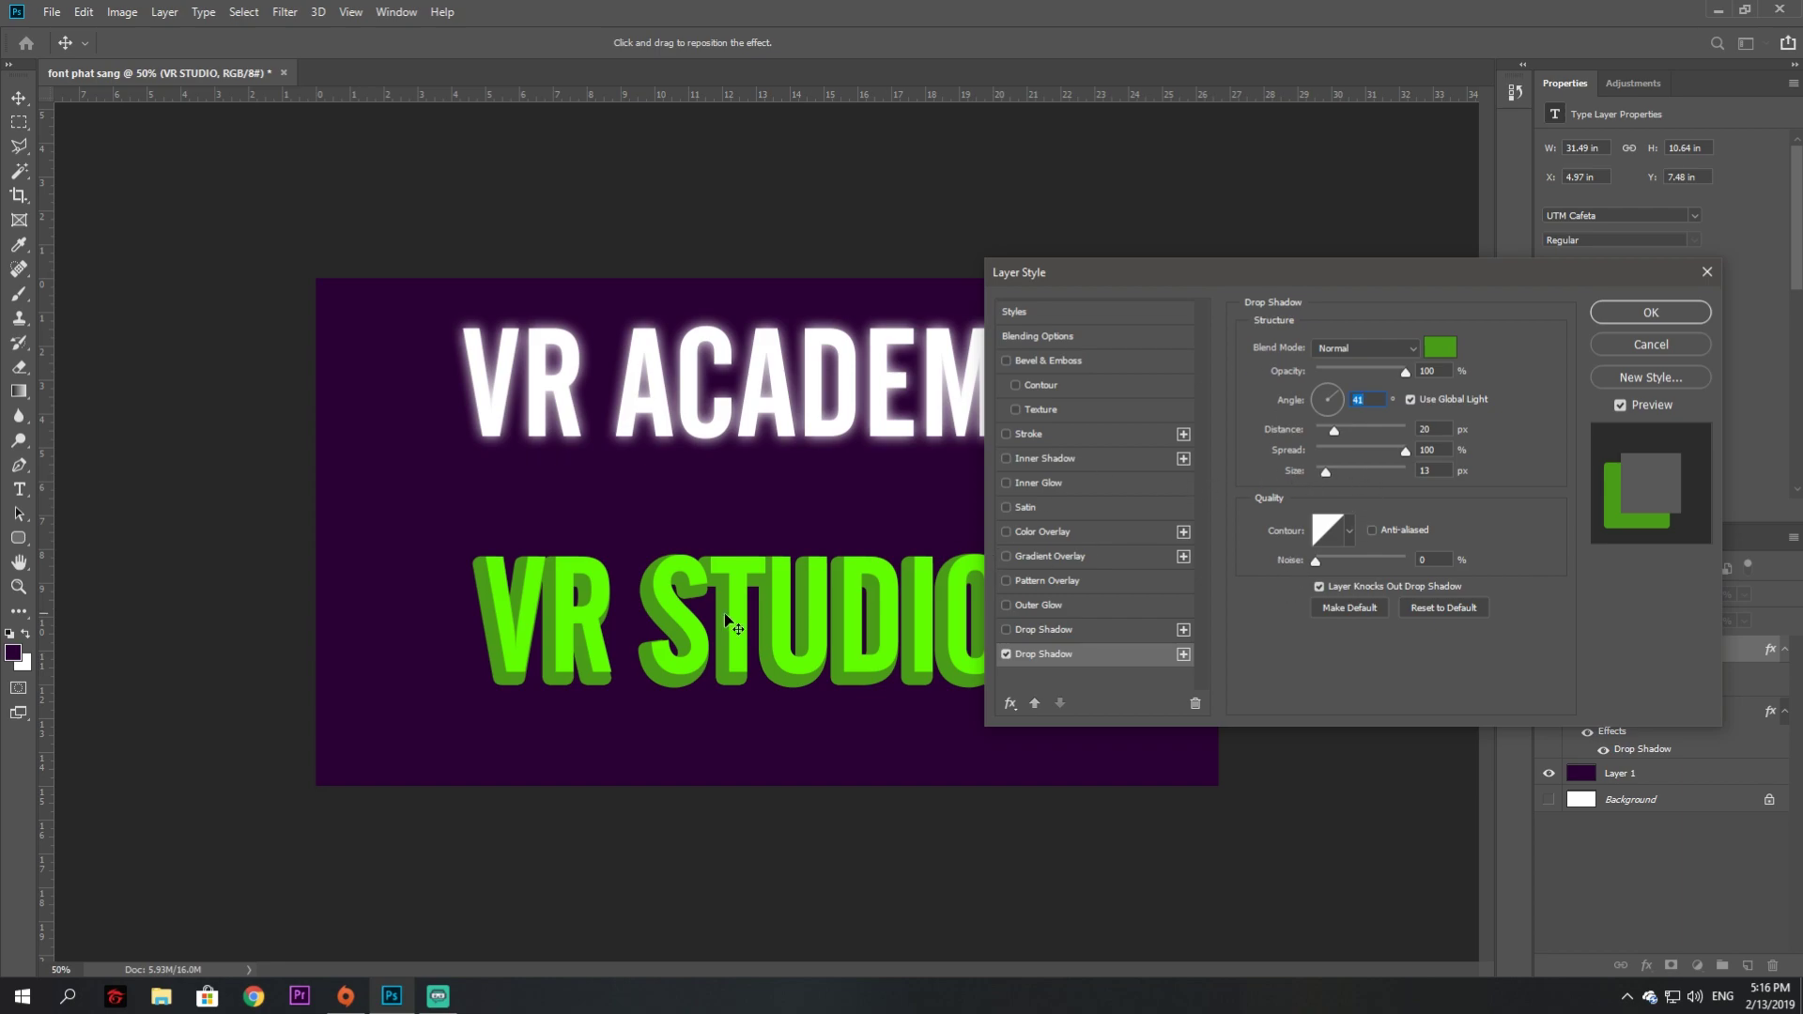
Darken the VR STUDIO shadow colour to deeper green #3c7c14
mouse_move(1175, 272)
left_mouse_down()
mouse_move(1254, 241)
mouse_move(1283, 179)
left_mouse_up()
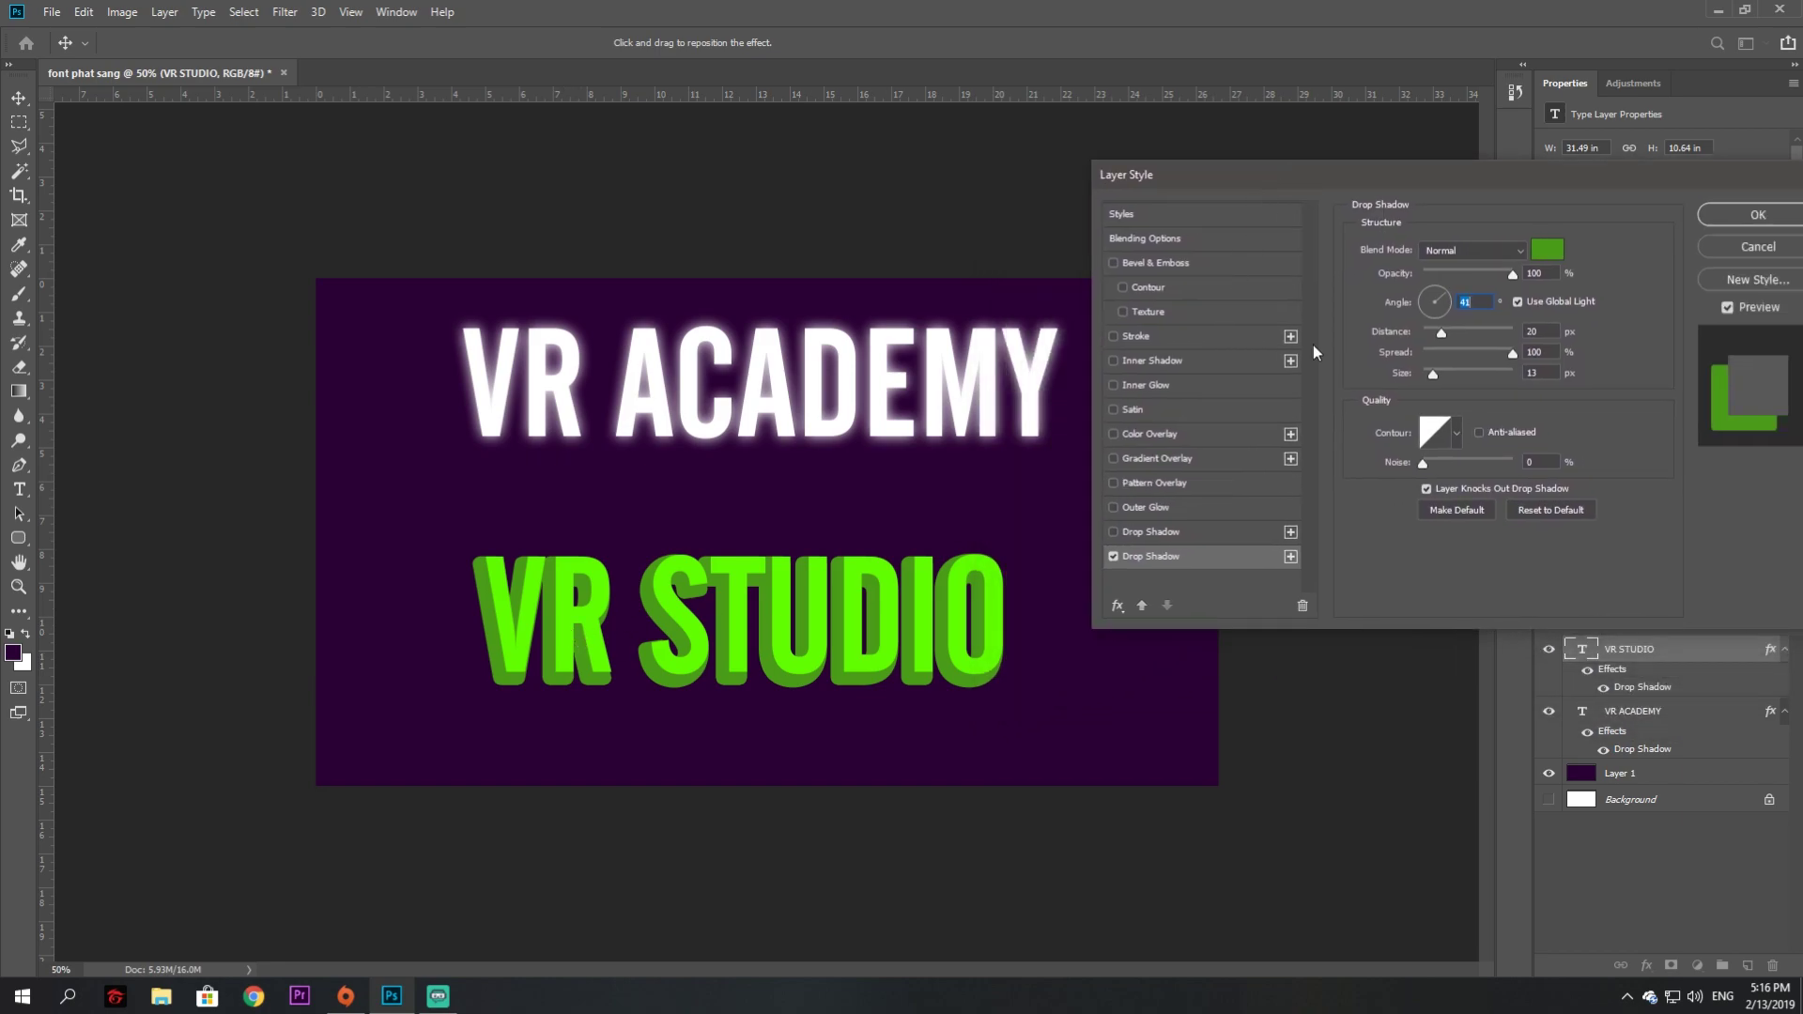
left_click(1550, 250)
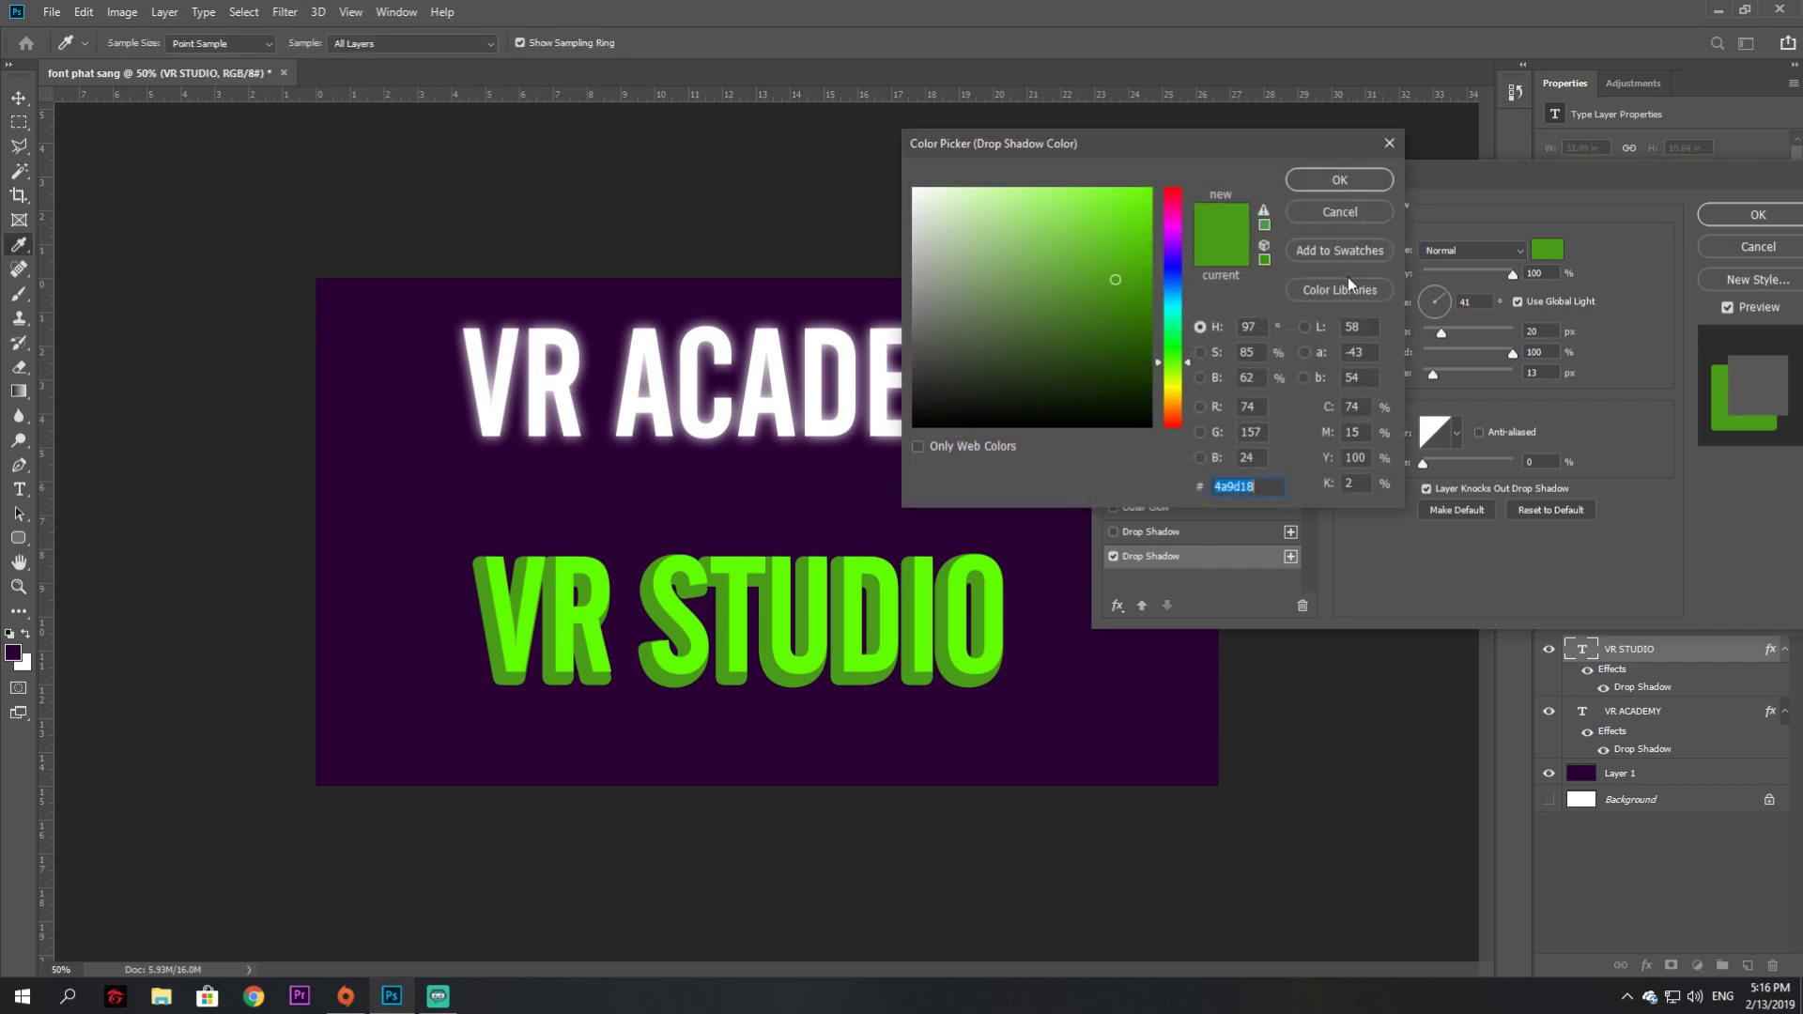
left_click_drag(1116, 285, 1109, 320)
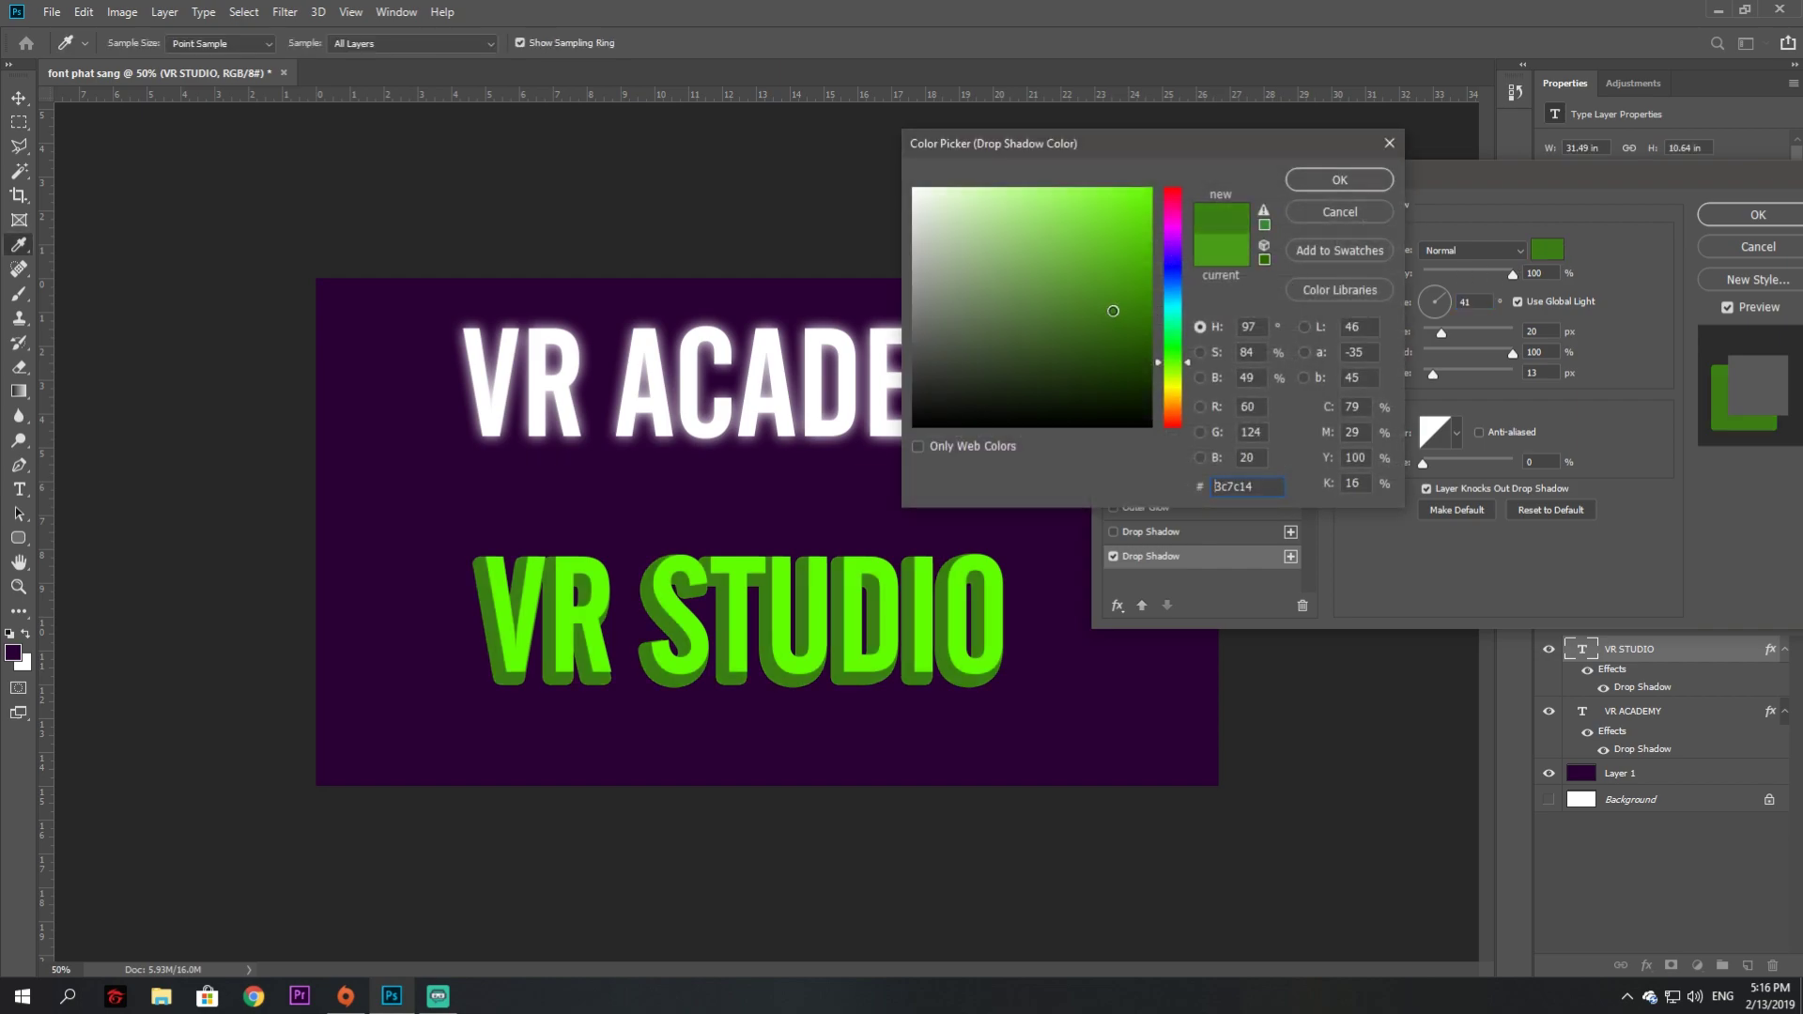
left_click(1318, 187)
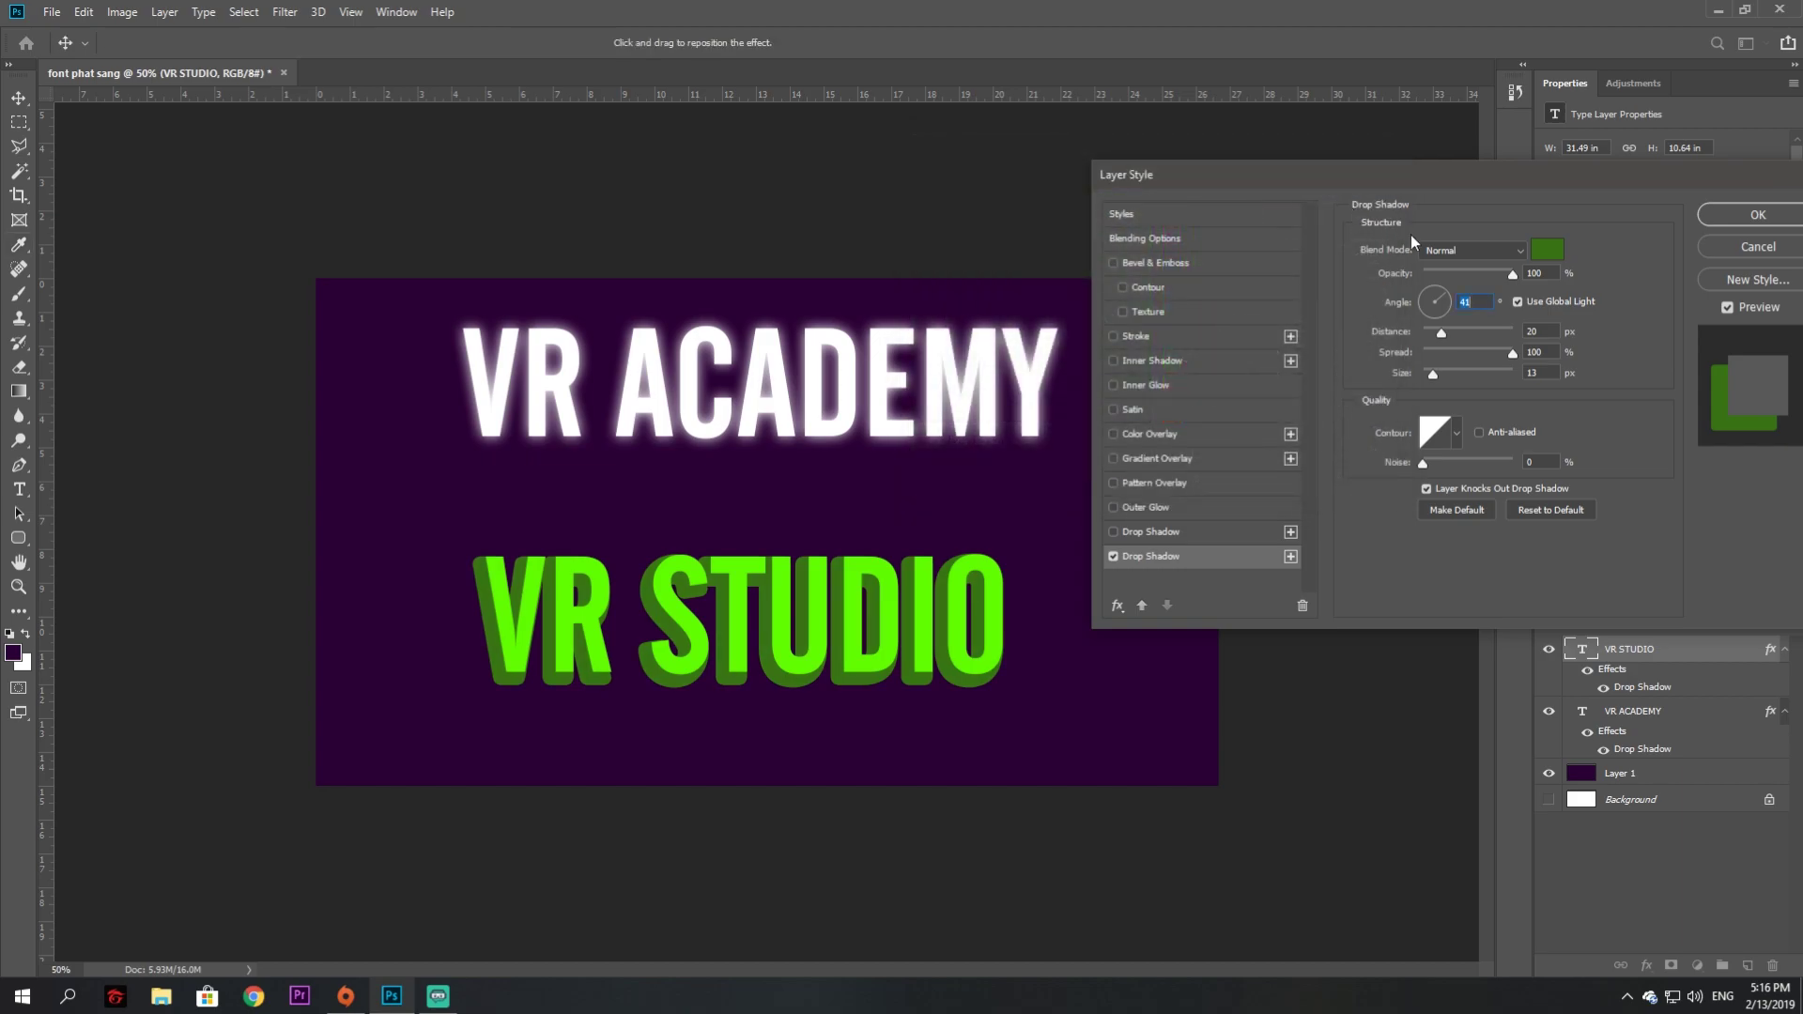
left_click_drag(1227, 206, 1261, 200)
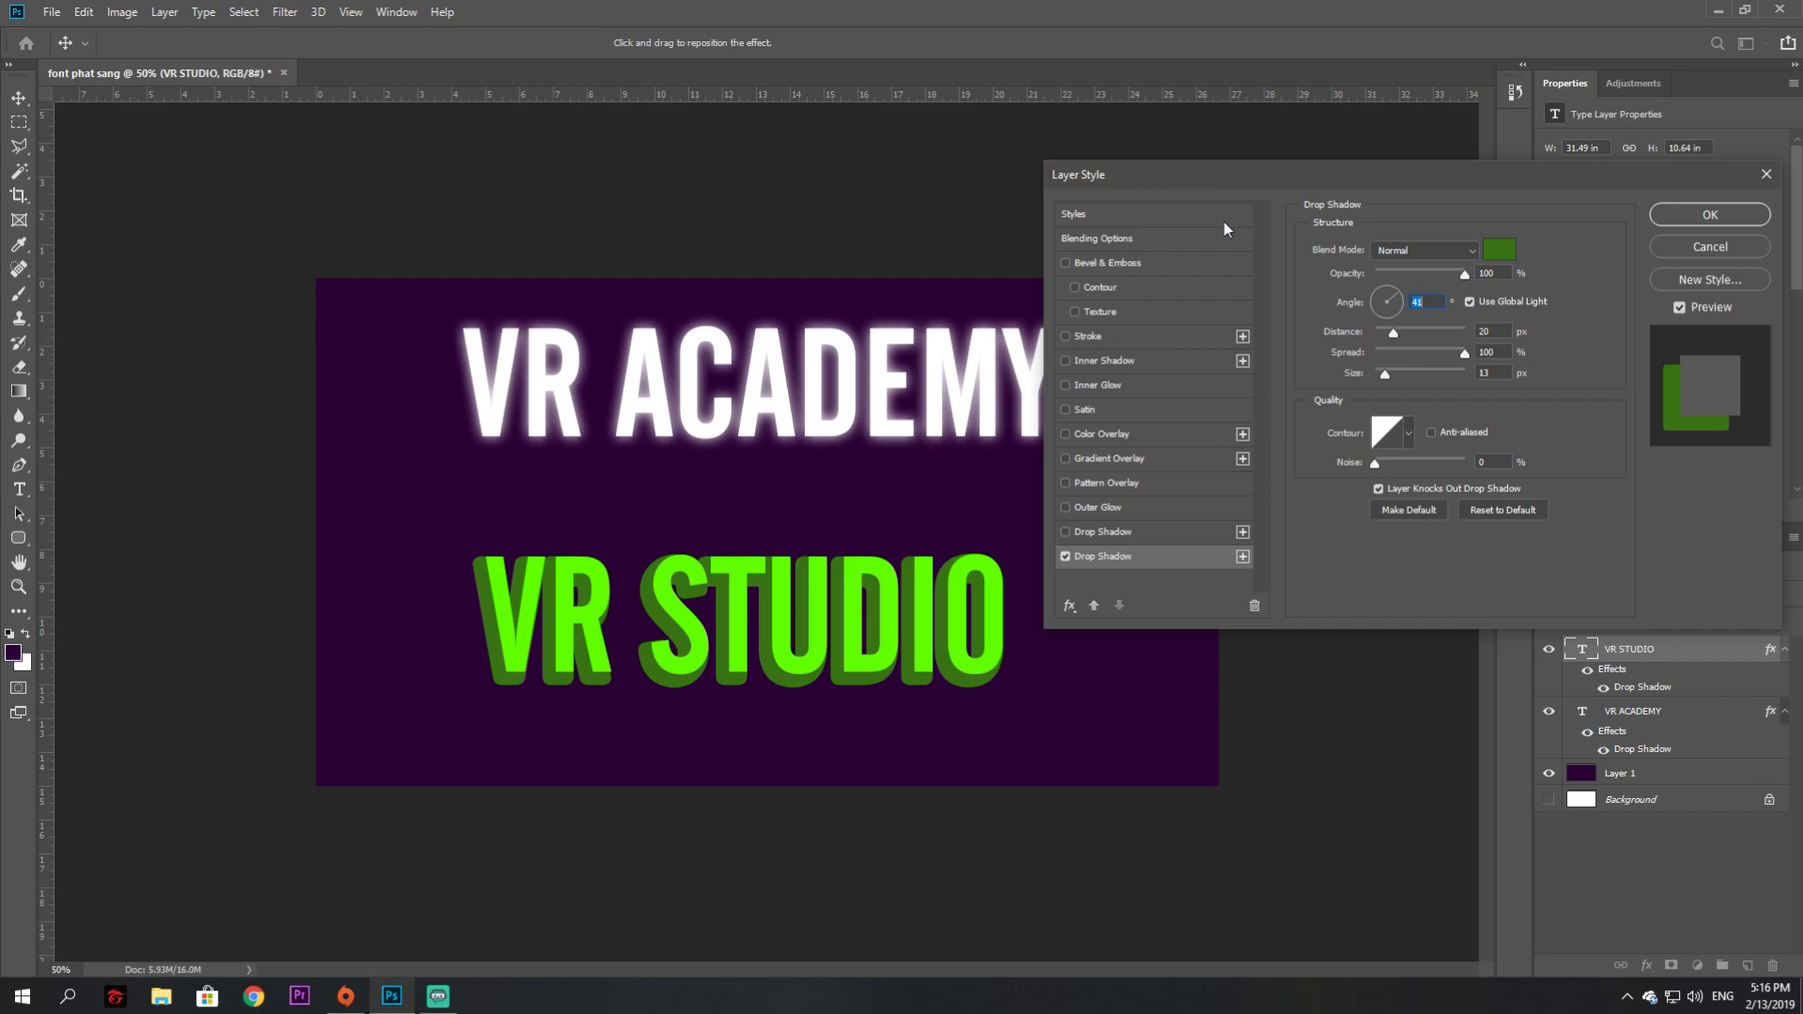
Add a second VR STUDIO Drop Shadow coloured with the text's sampled green #60fe00
left_click(1243, 557)
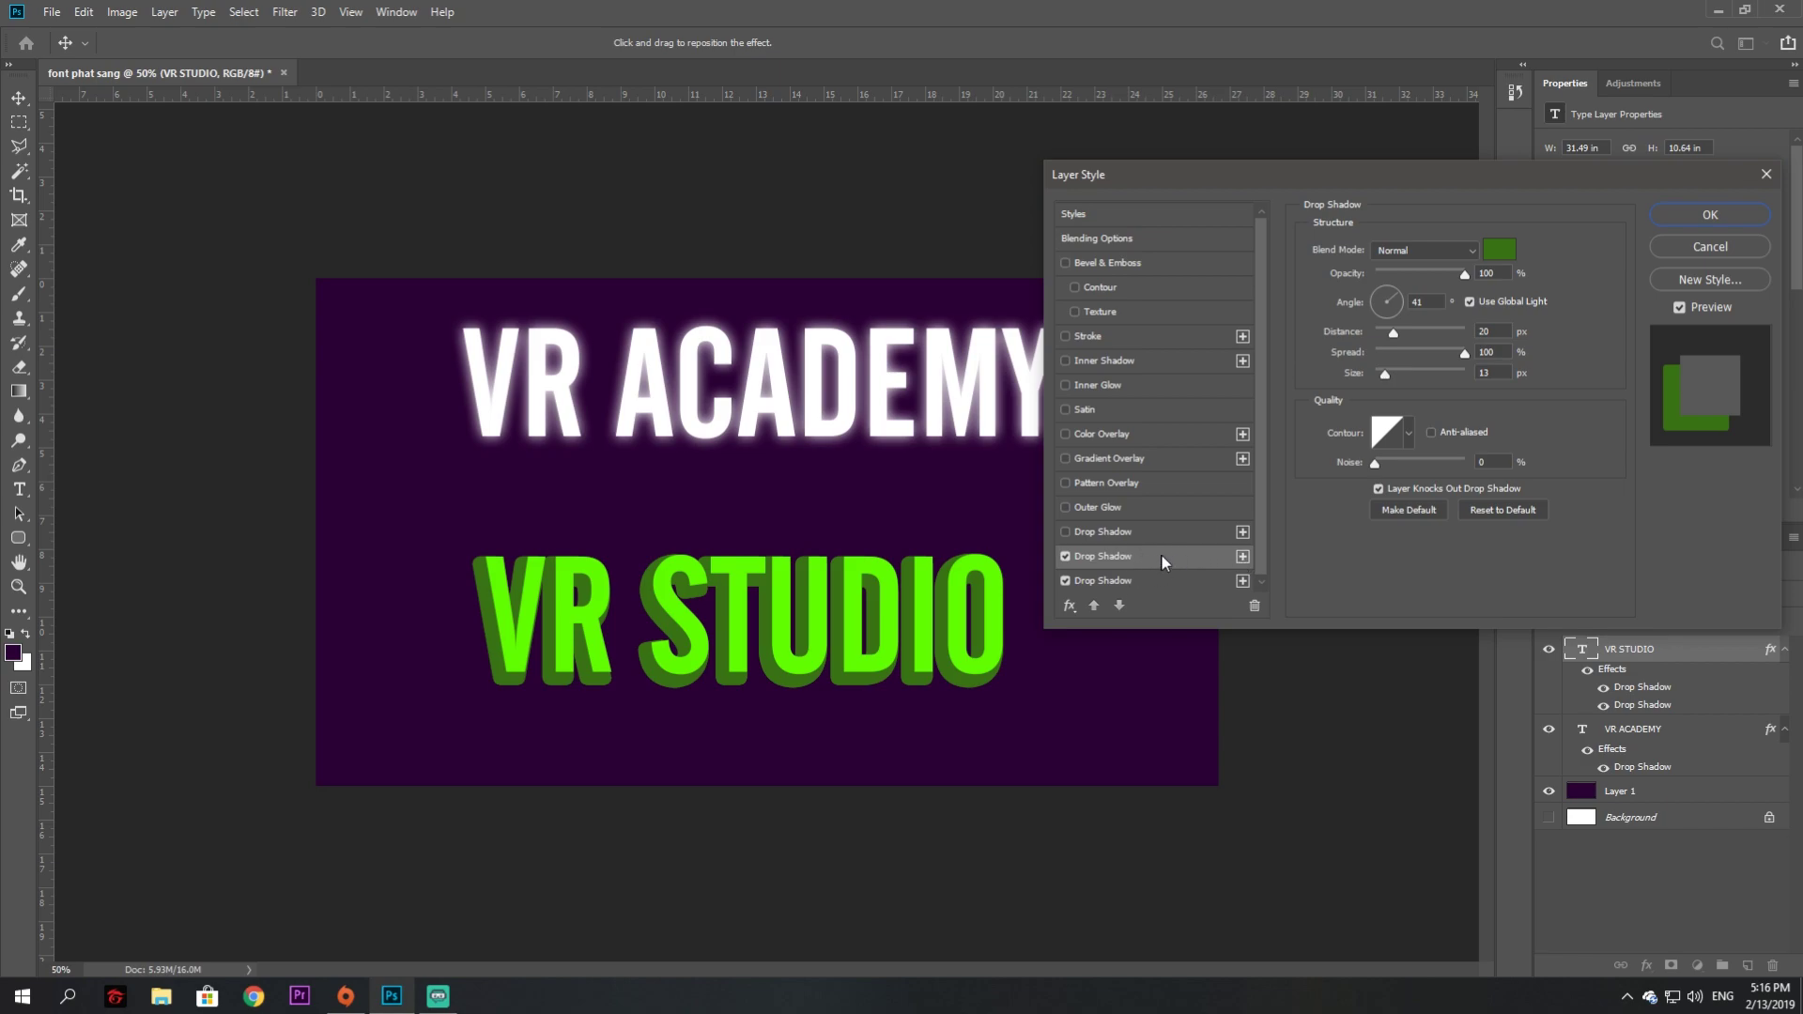
left_click(1500, 251)
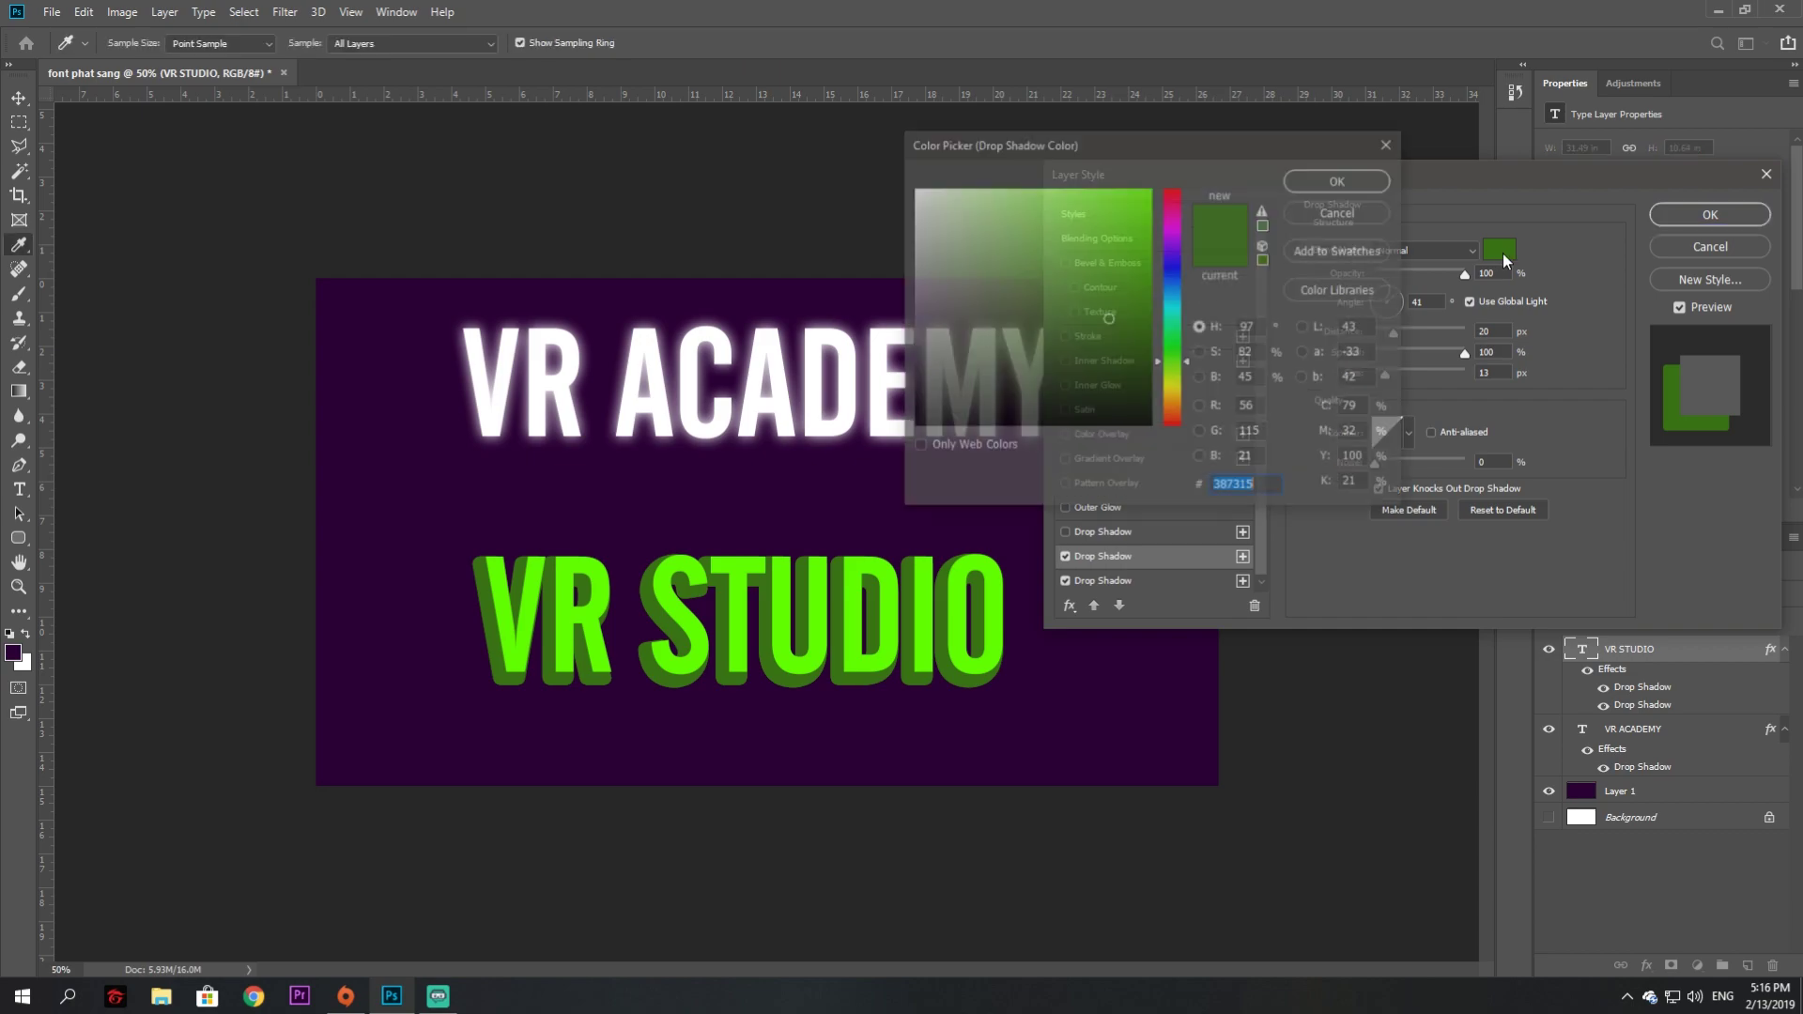
left_click(865, 568)
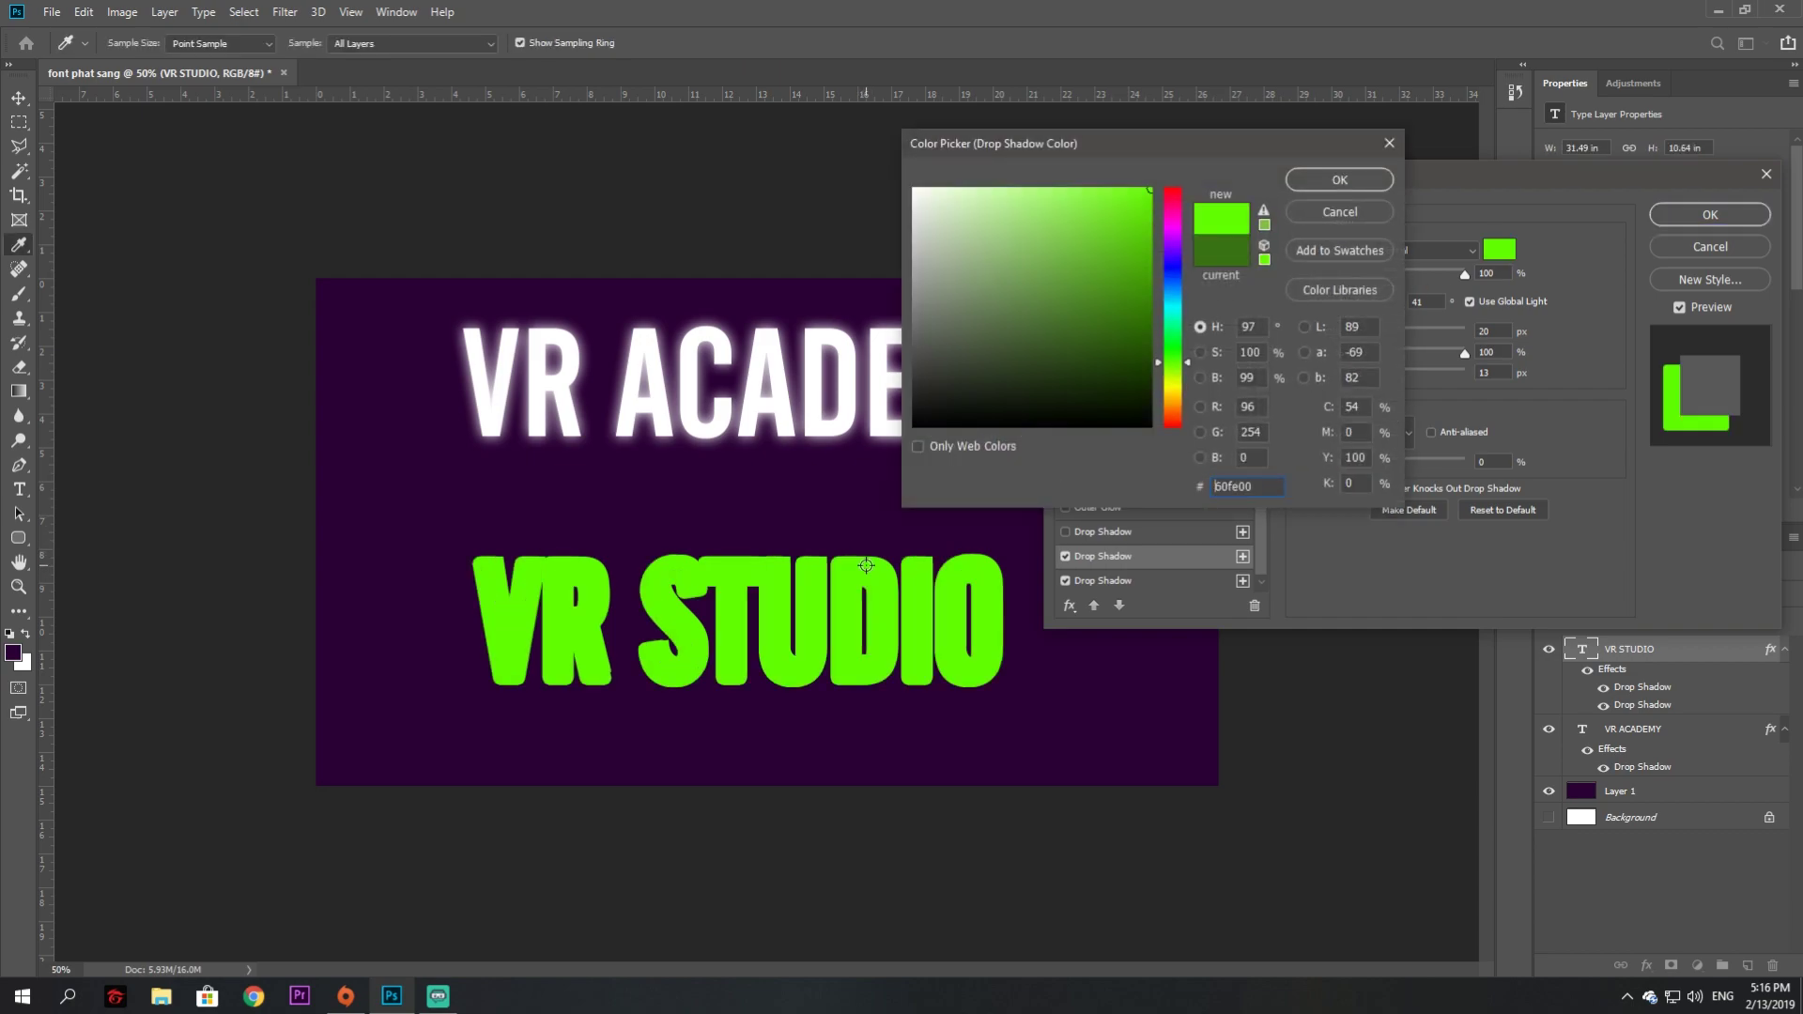
left_click(1343, 182)
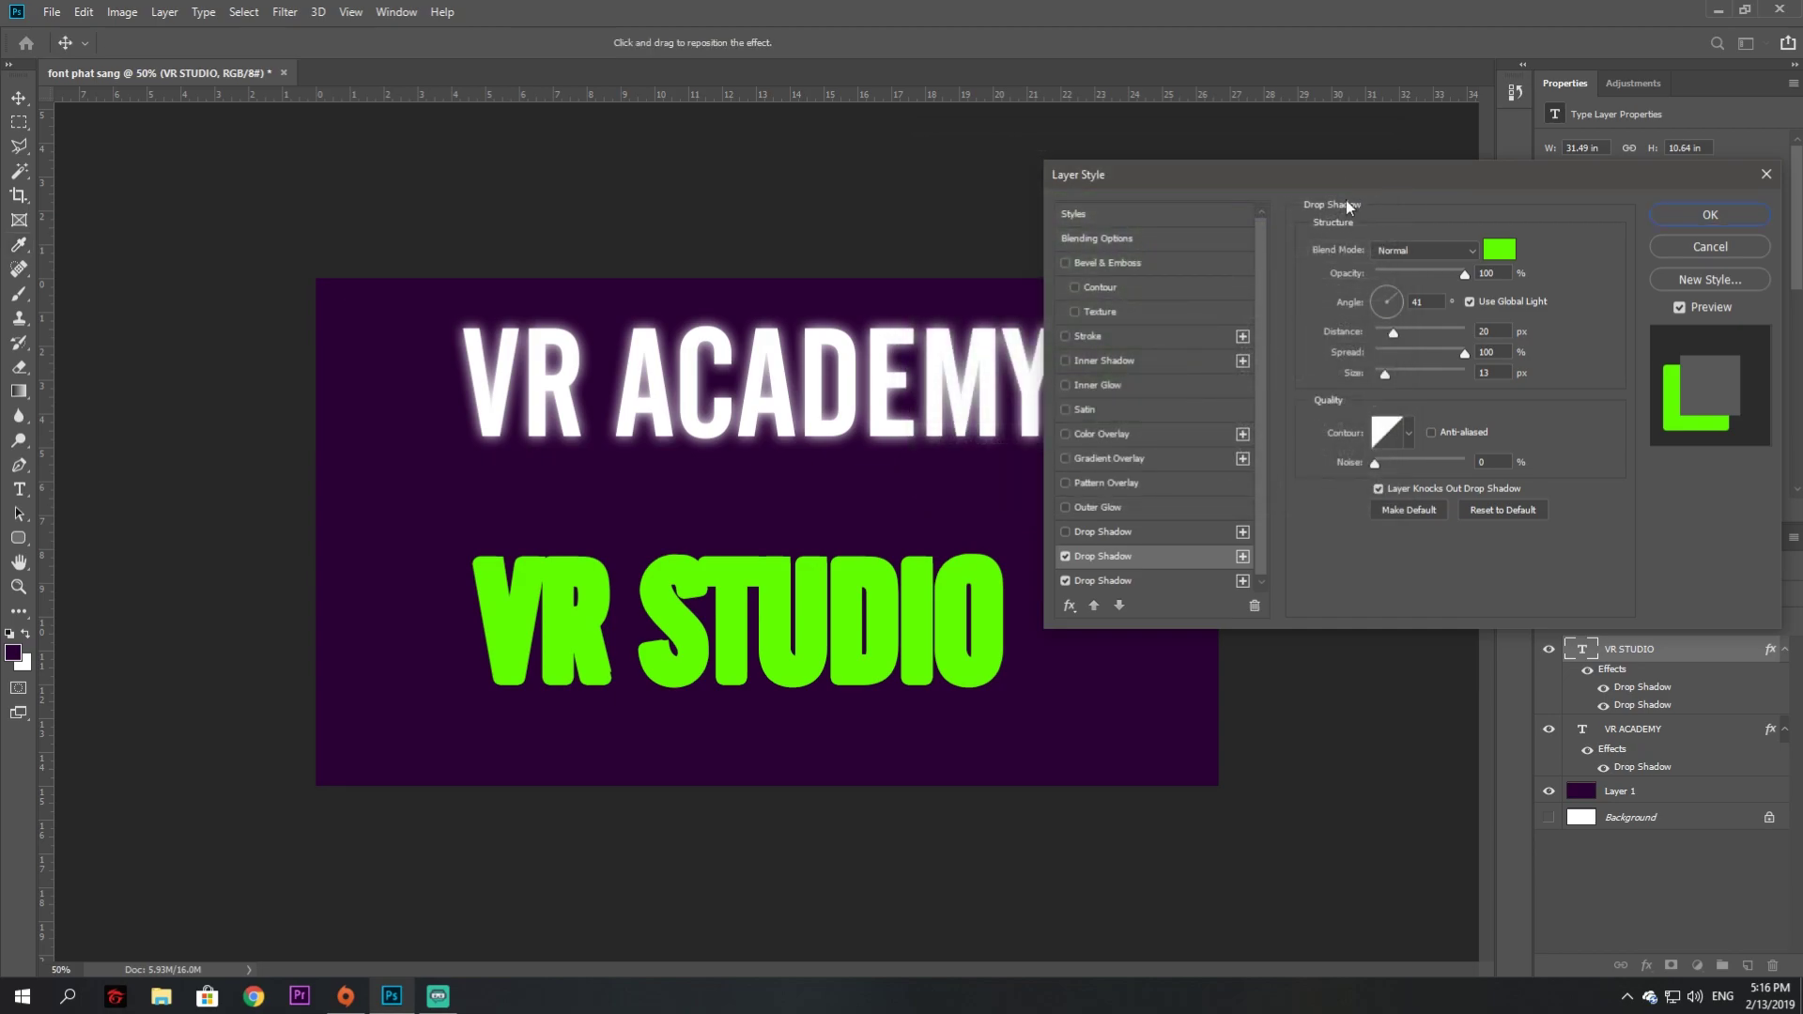
Set the second Drop Shadow to 0% spread, 0 px distance and about 54 px size
left_click_drag(1463, 355, 1249, 364)
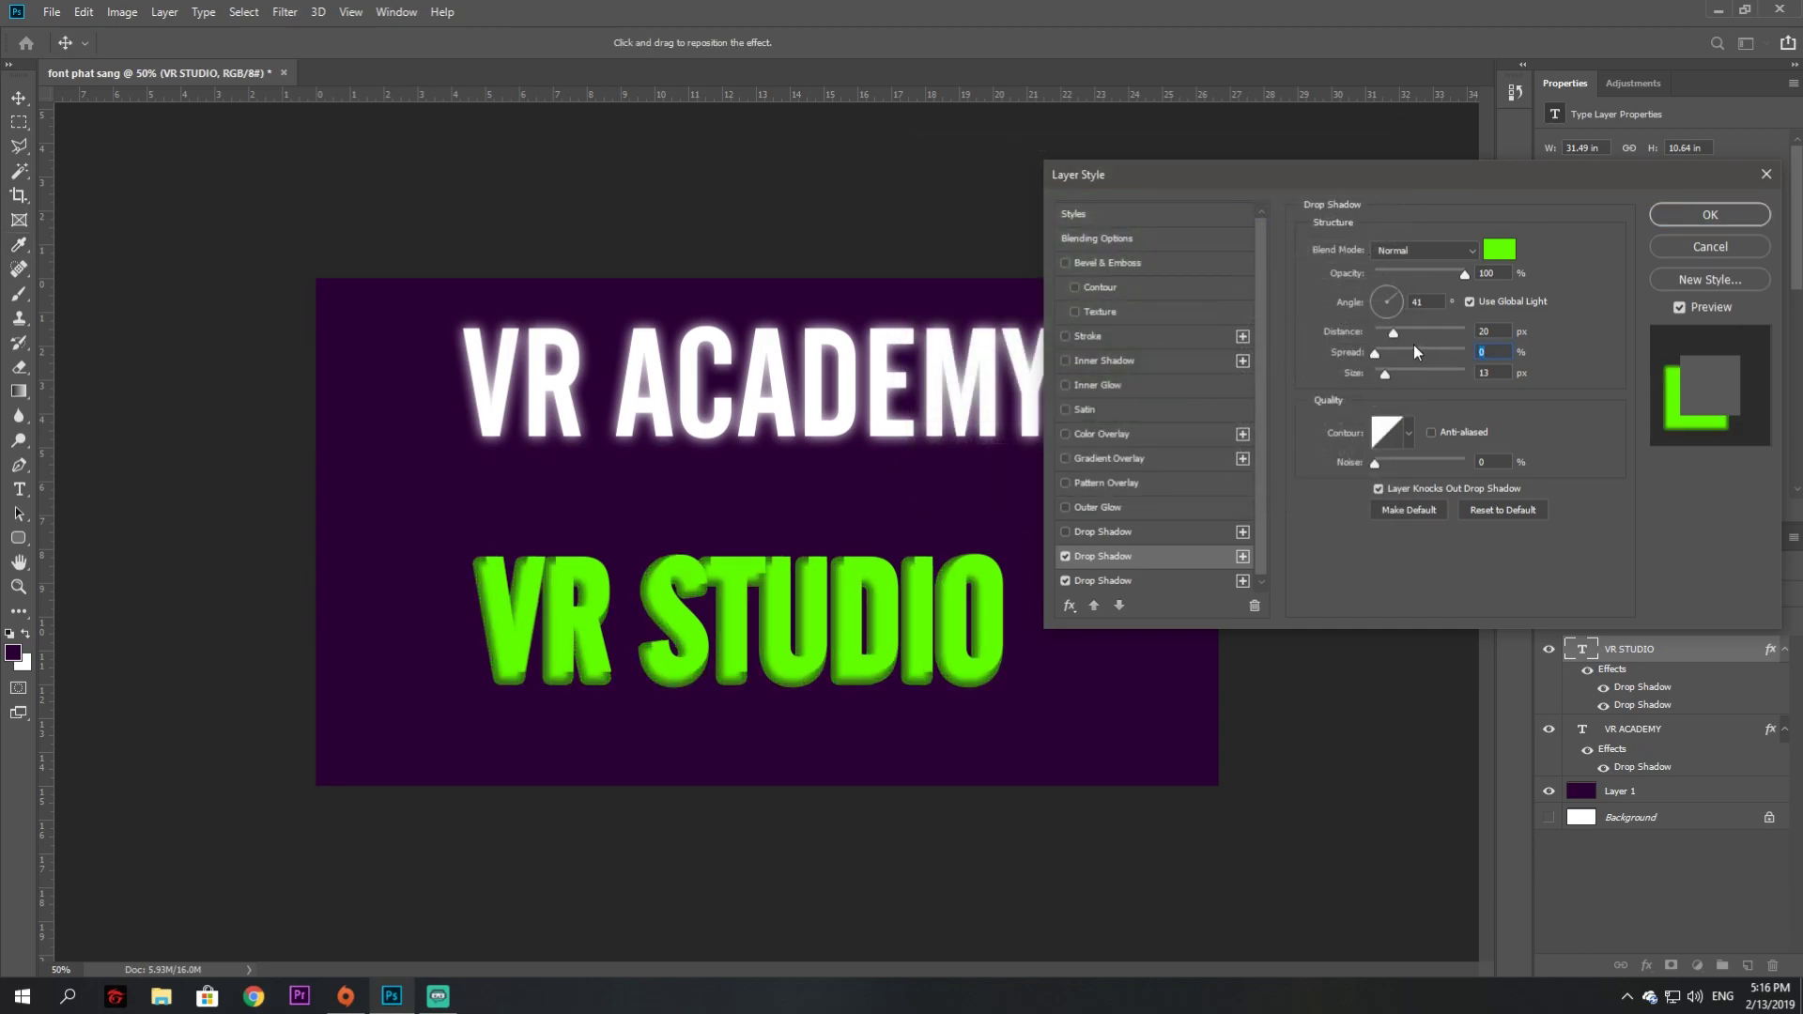
mouse_move(1395, 333)
left_mouse_down()
mouse_move(1371, 334)
mouse_move(1389, 376)
left_mouse_up()
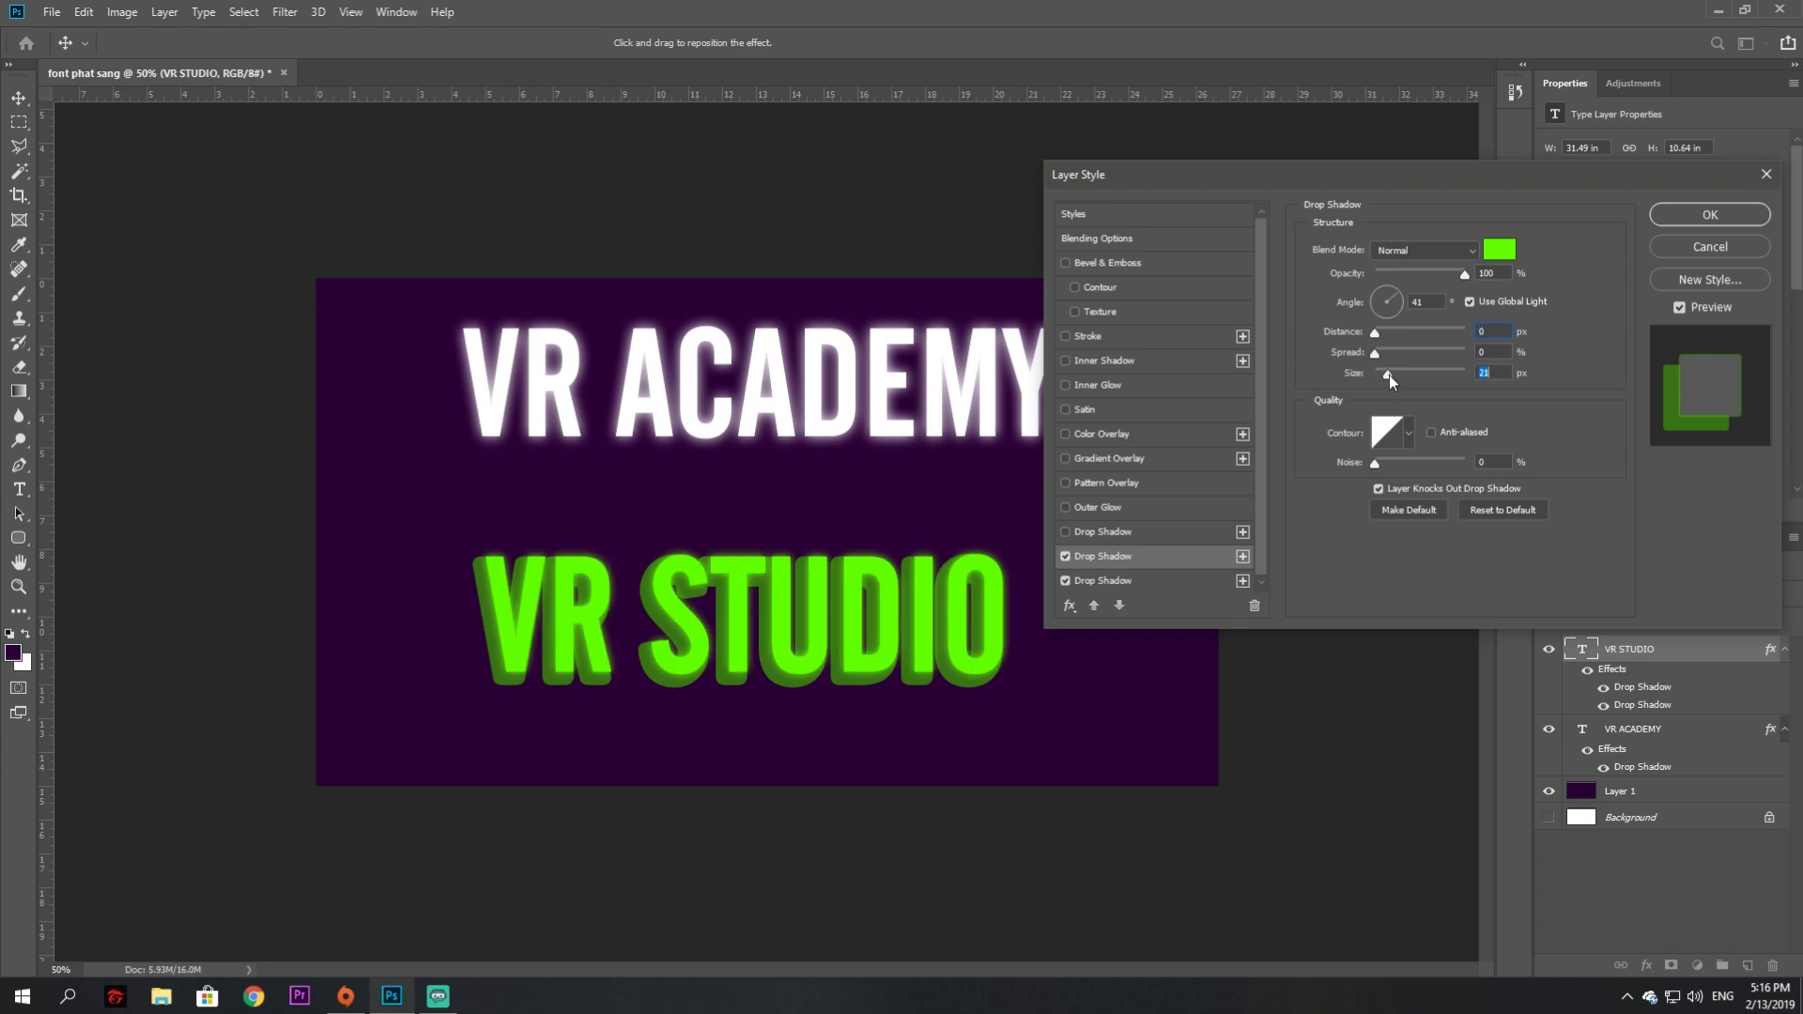
key("Up")
key("Up")
key("Up")
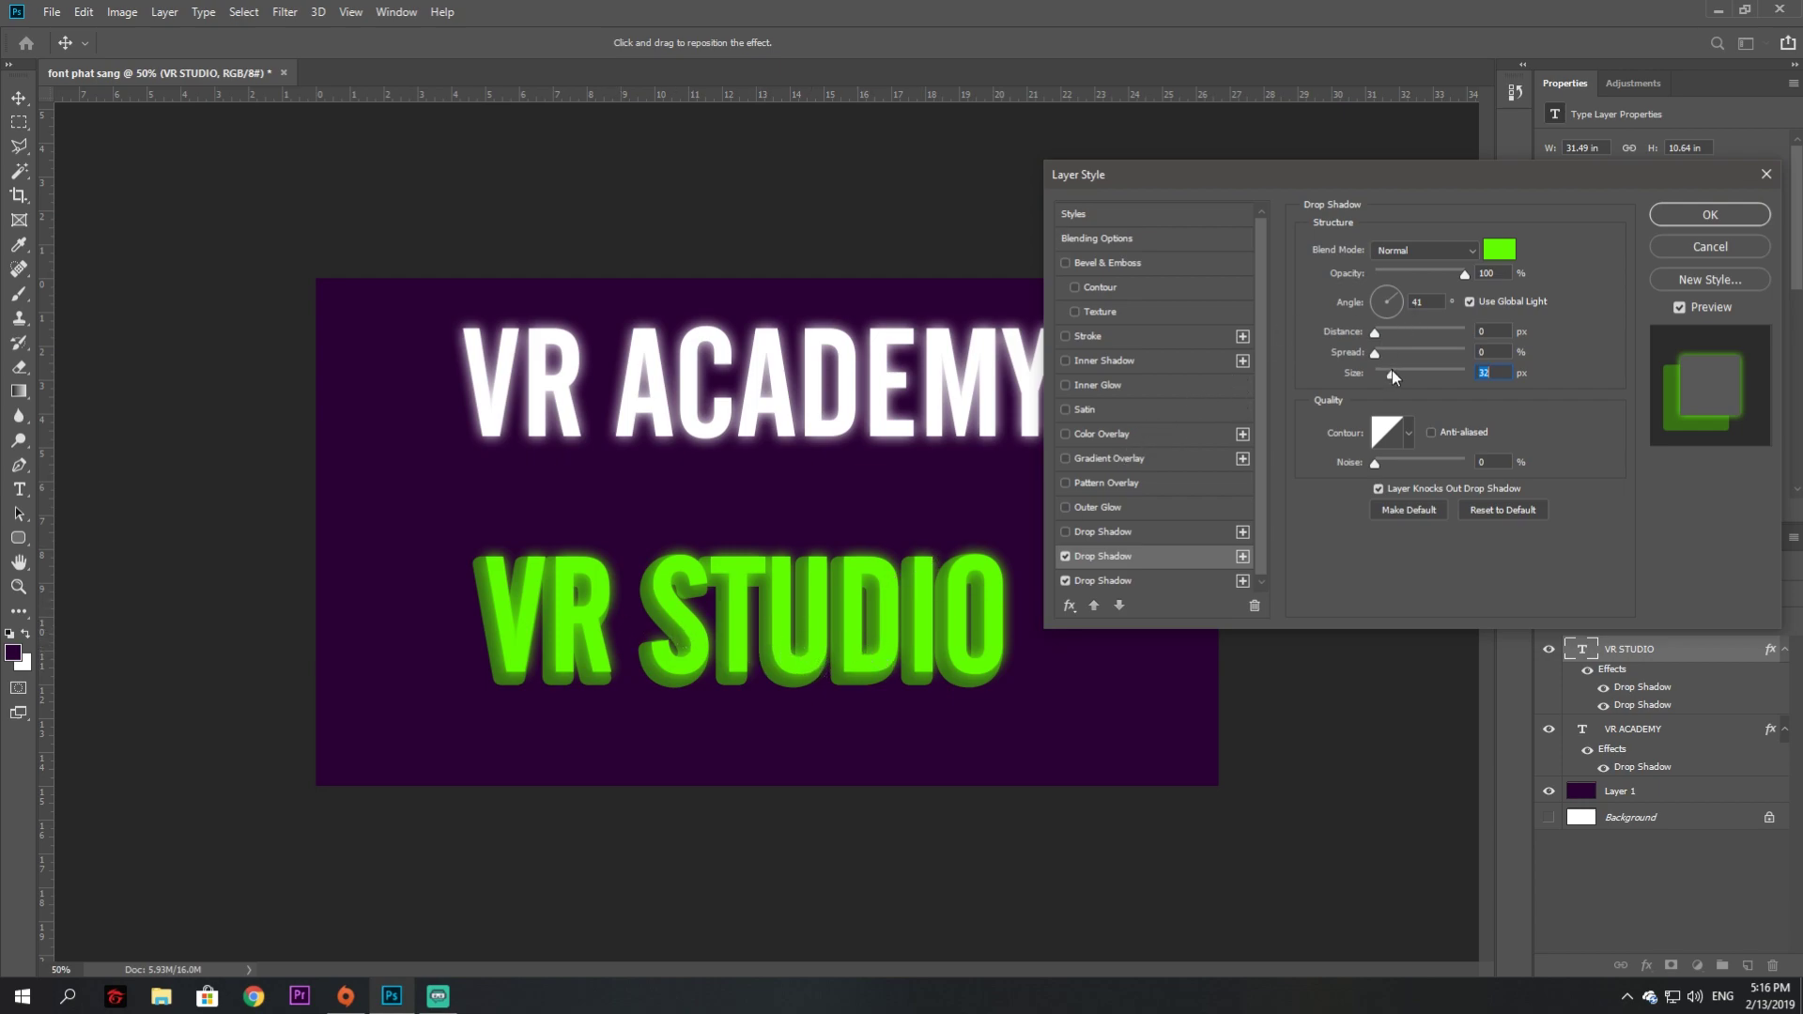
left_click_drag(1392, 374, 1399, 374)
left_click_drag(1399, 374, 1438, 373)
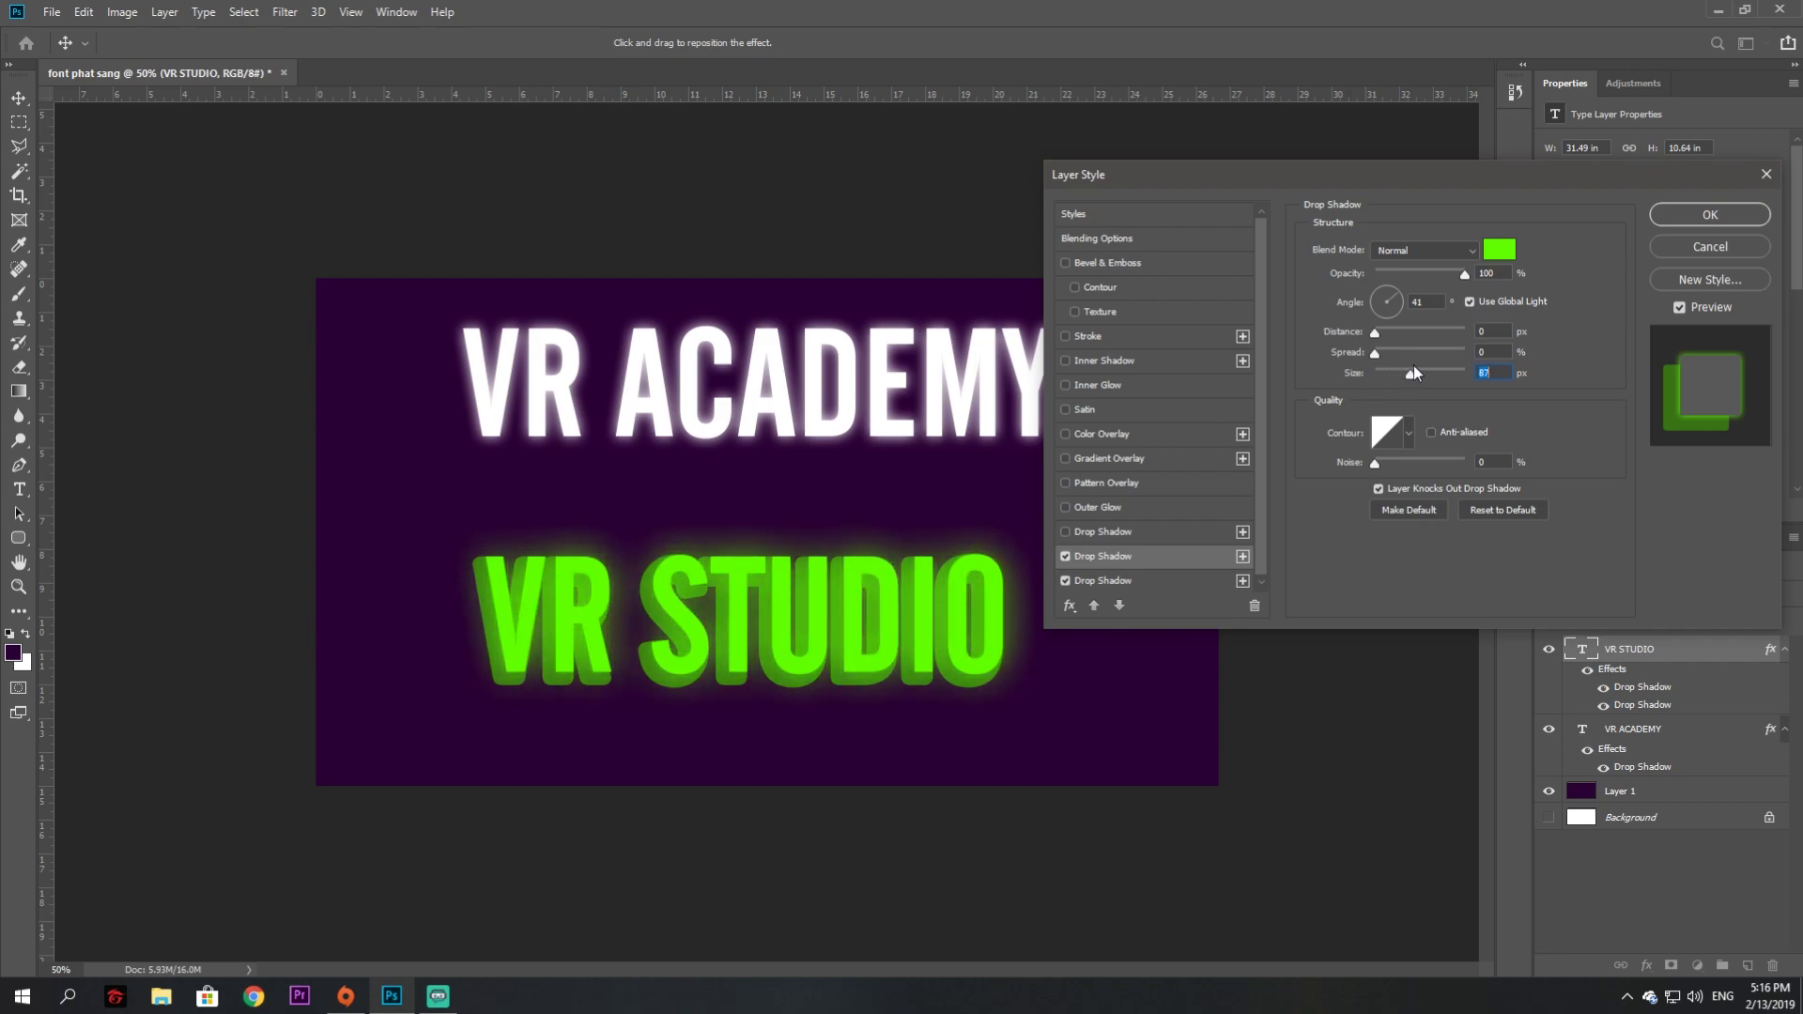
mouse_move(1435, 371)
left_mouse_down()
mouse_move(1484, 374)
mouse_move(1405, 372)
left_mouse_up()
left_click_drag(1411, 372, 1407, 369)
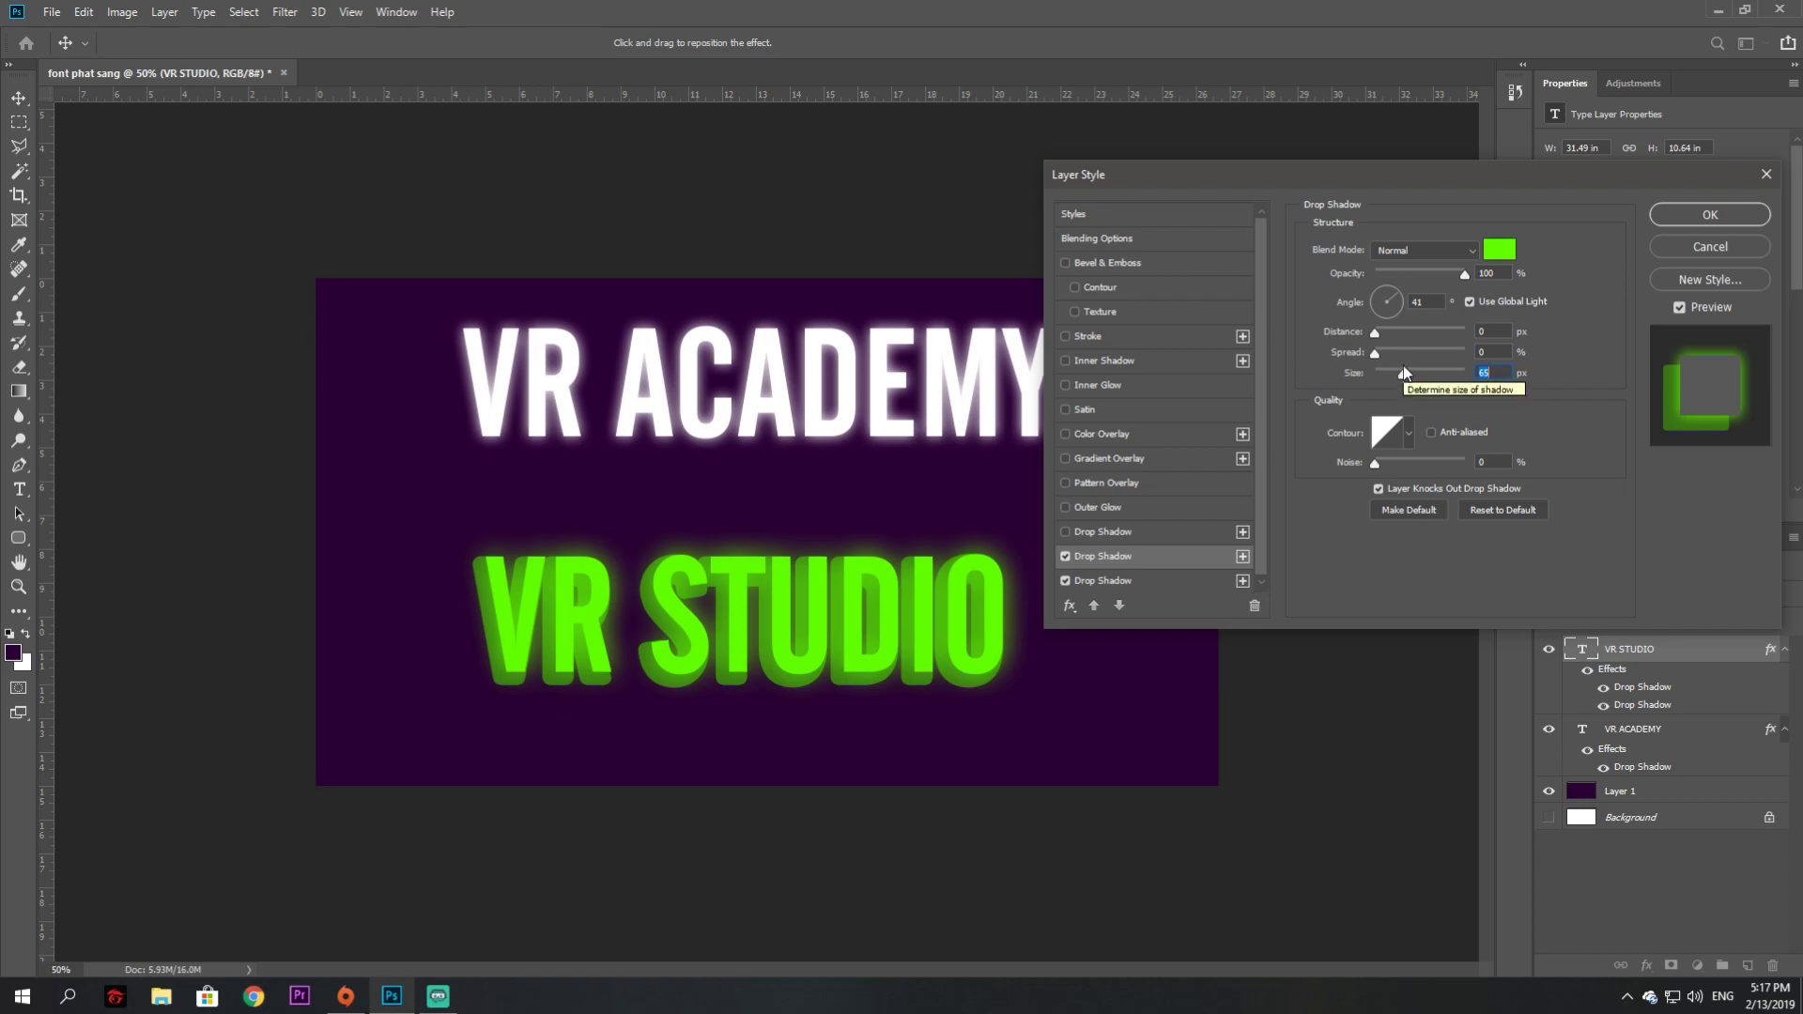
mouse_move(1404, 374)
left_mouse_down()
mouse_move(1437, 375)
mouse_move(1400, 374)
left_mouse_up()
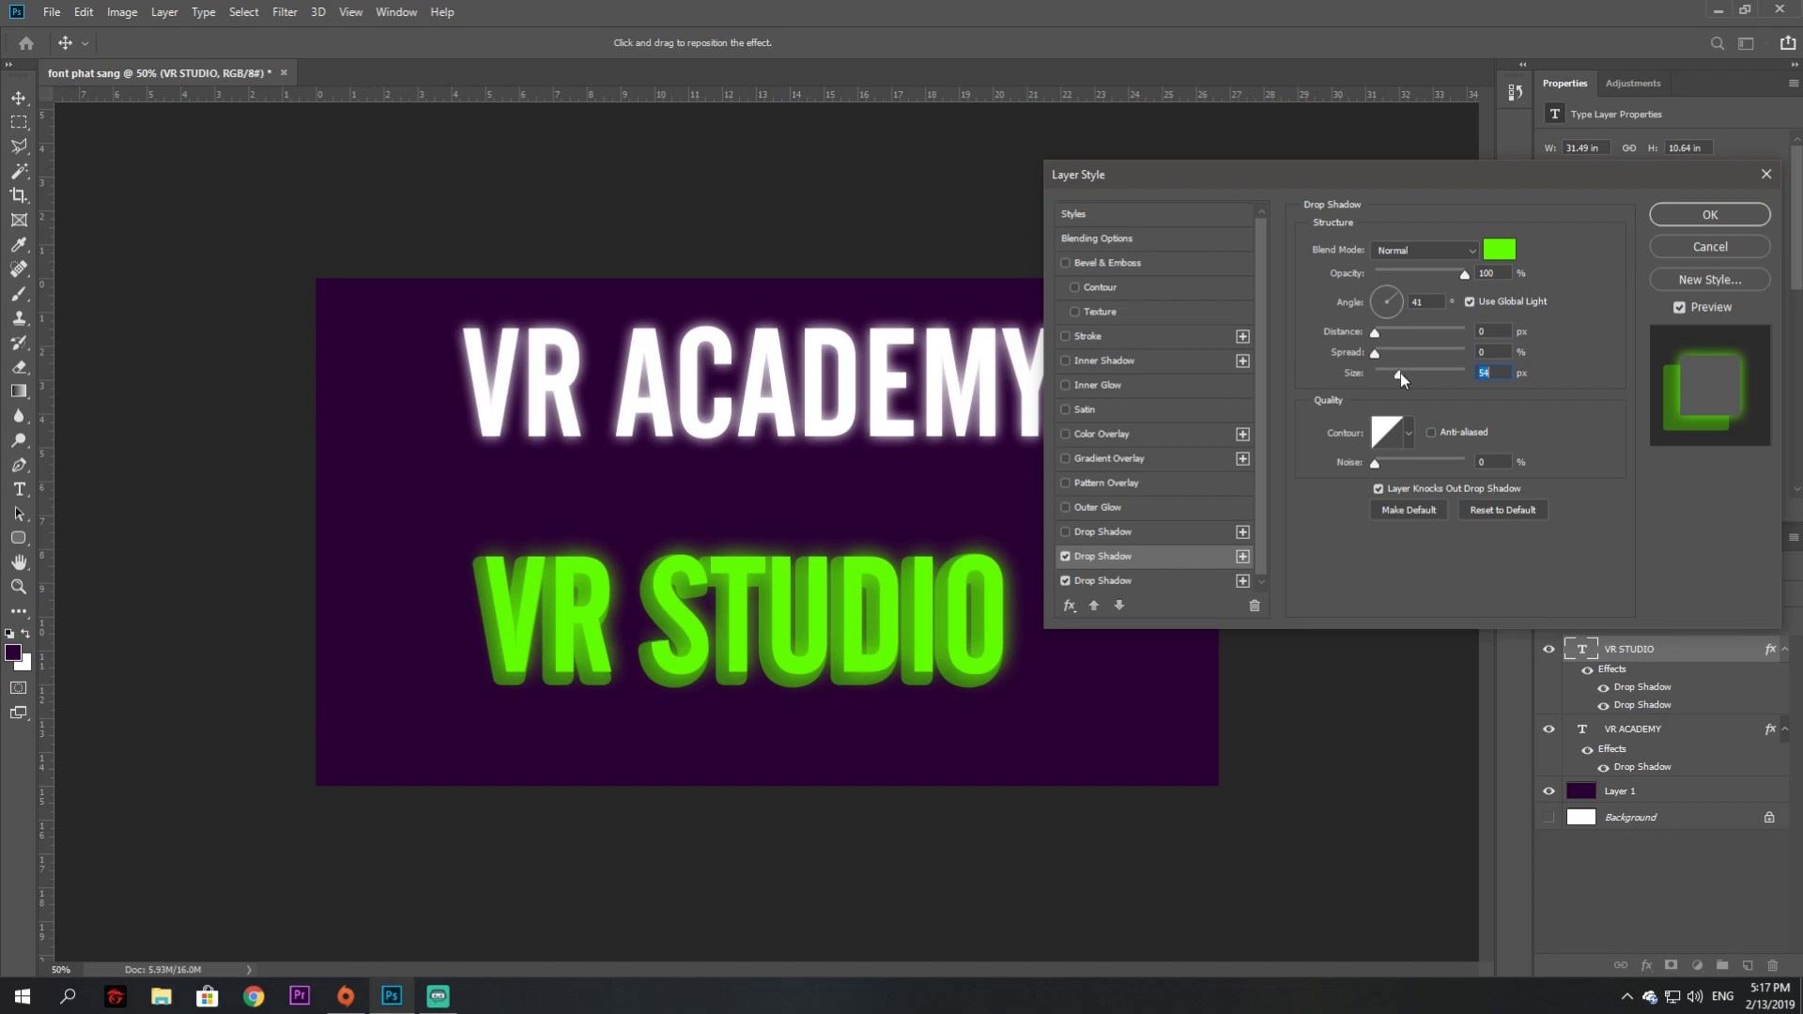
Change the glow colour to bright green #42ff00 and confirm the Layer Style
left_click(1503, 251)
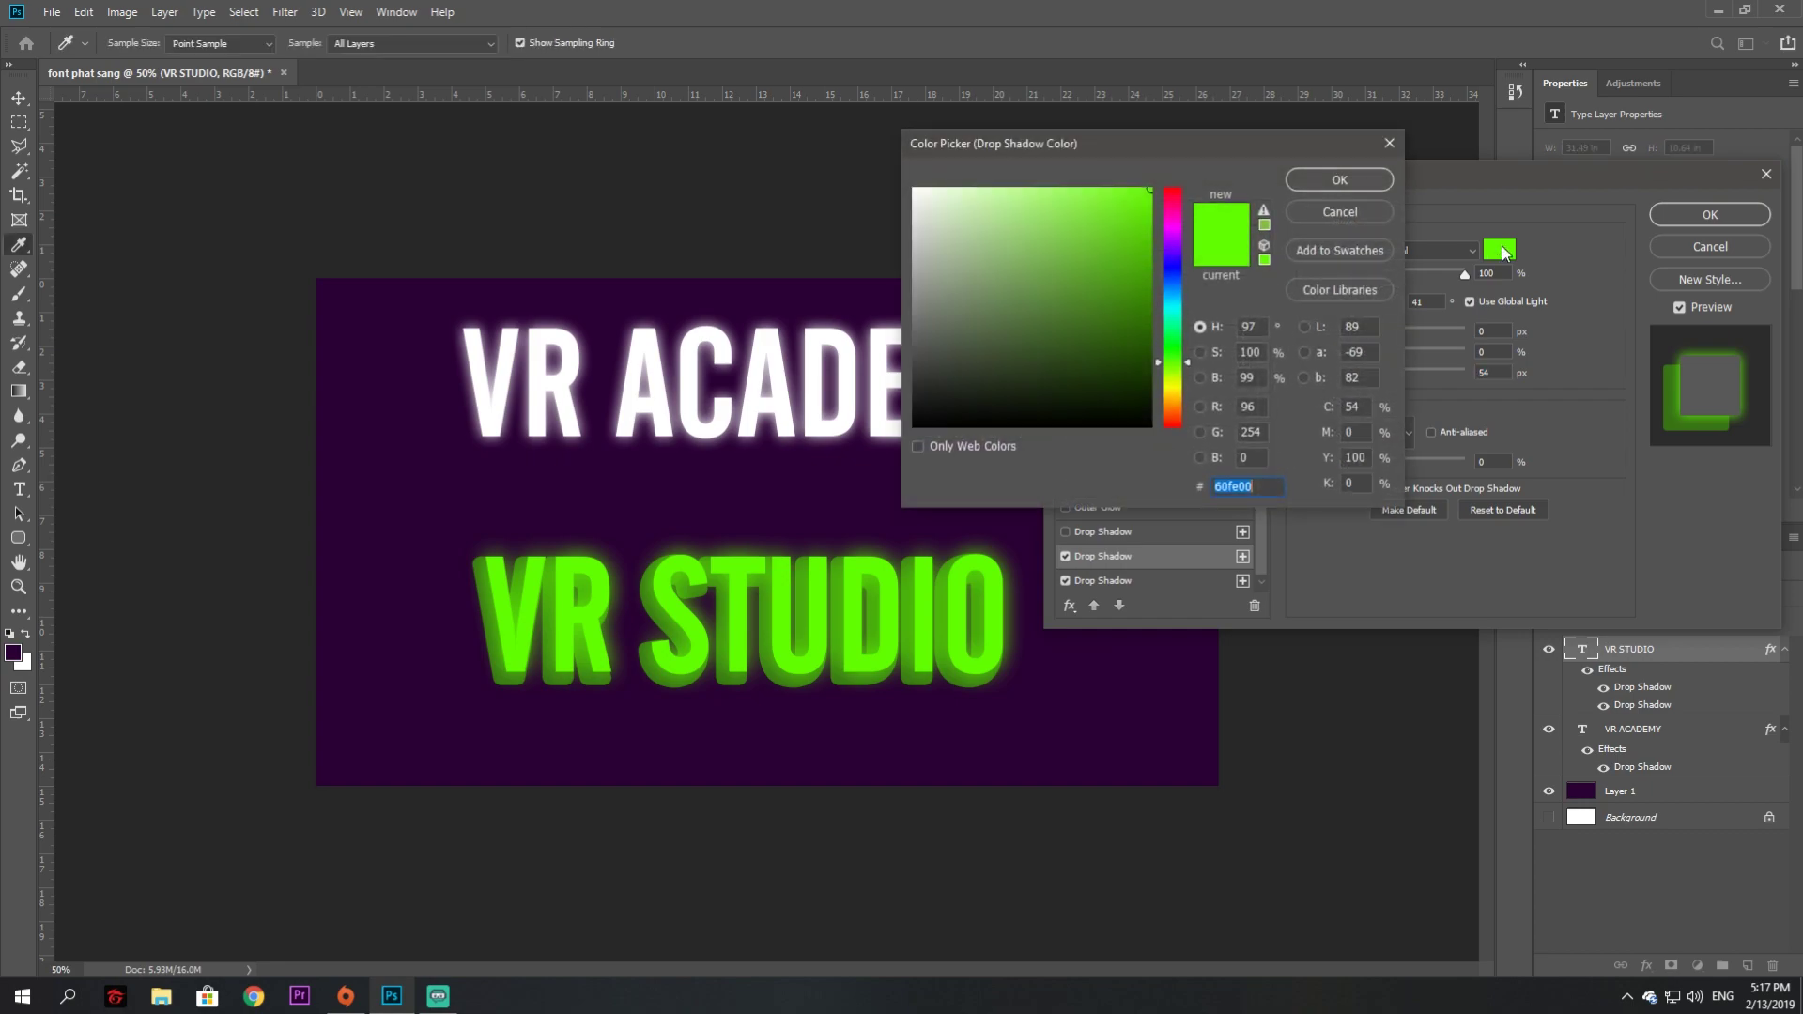
left_click_drag(1116, 139, 1356, 147)
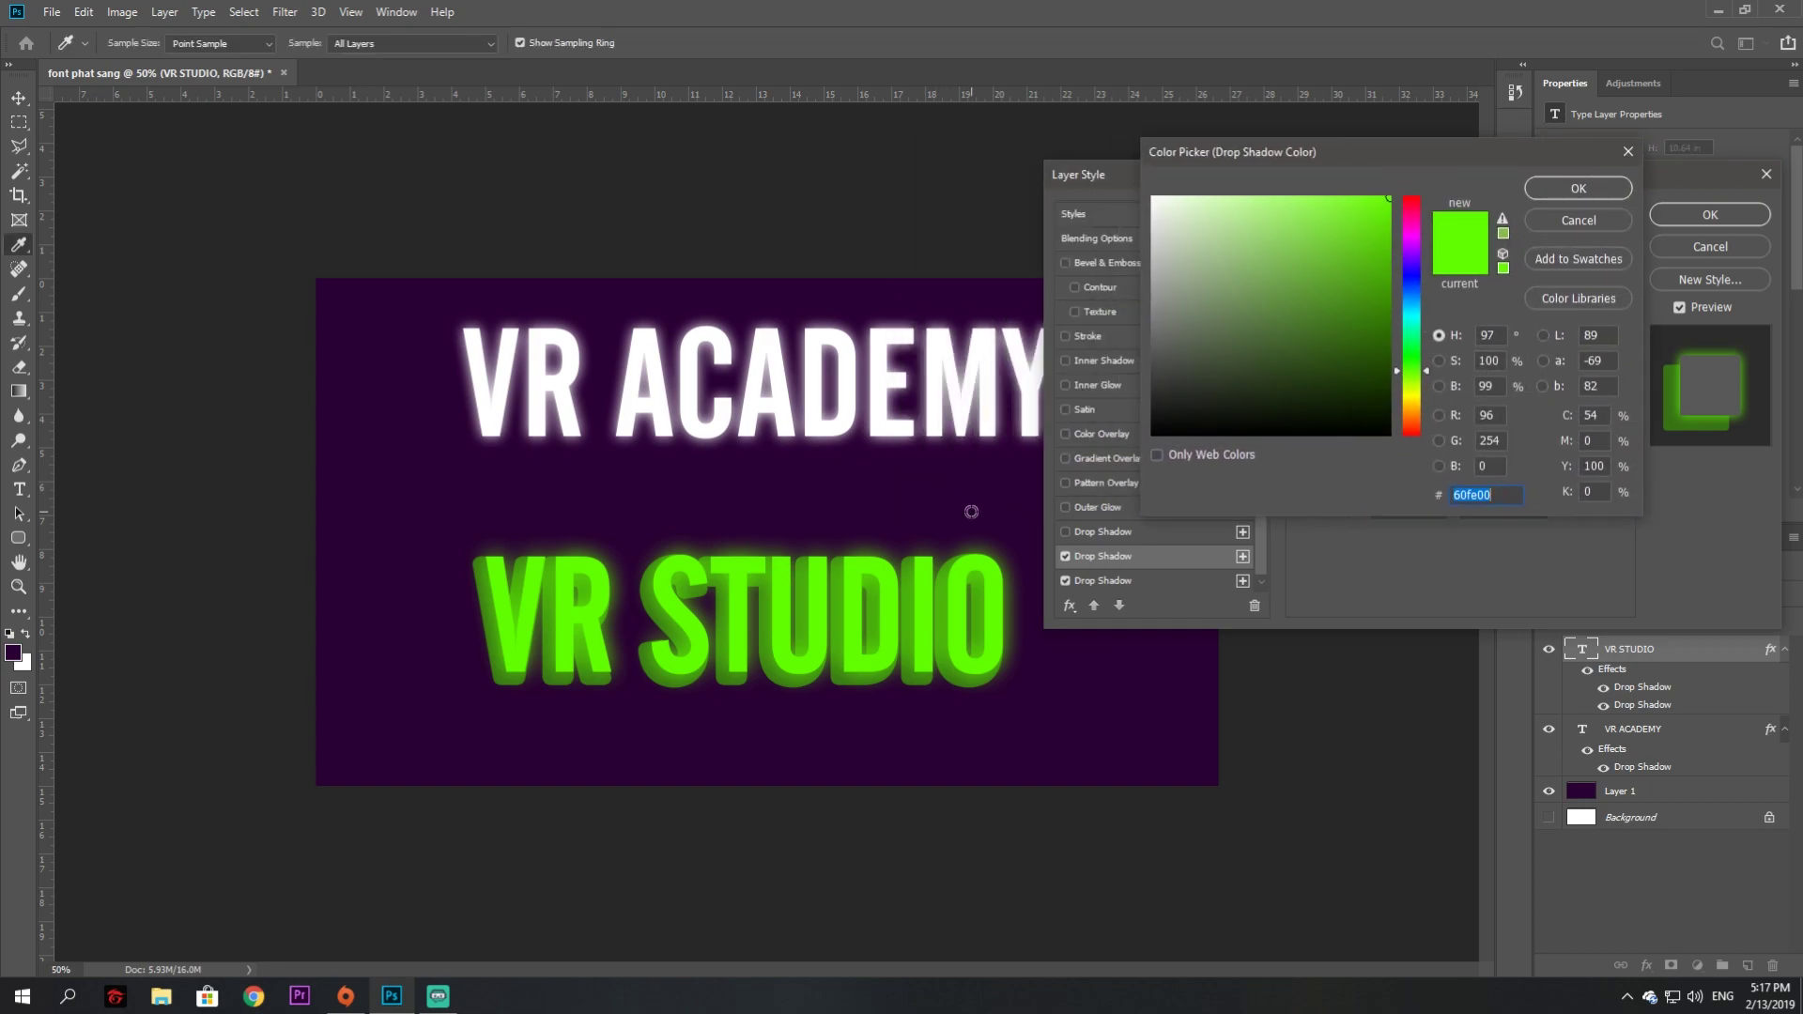
left_click(1415, 399)
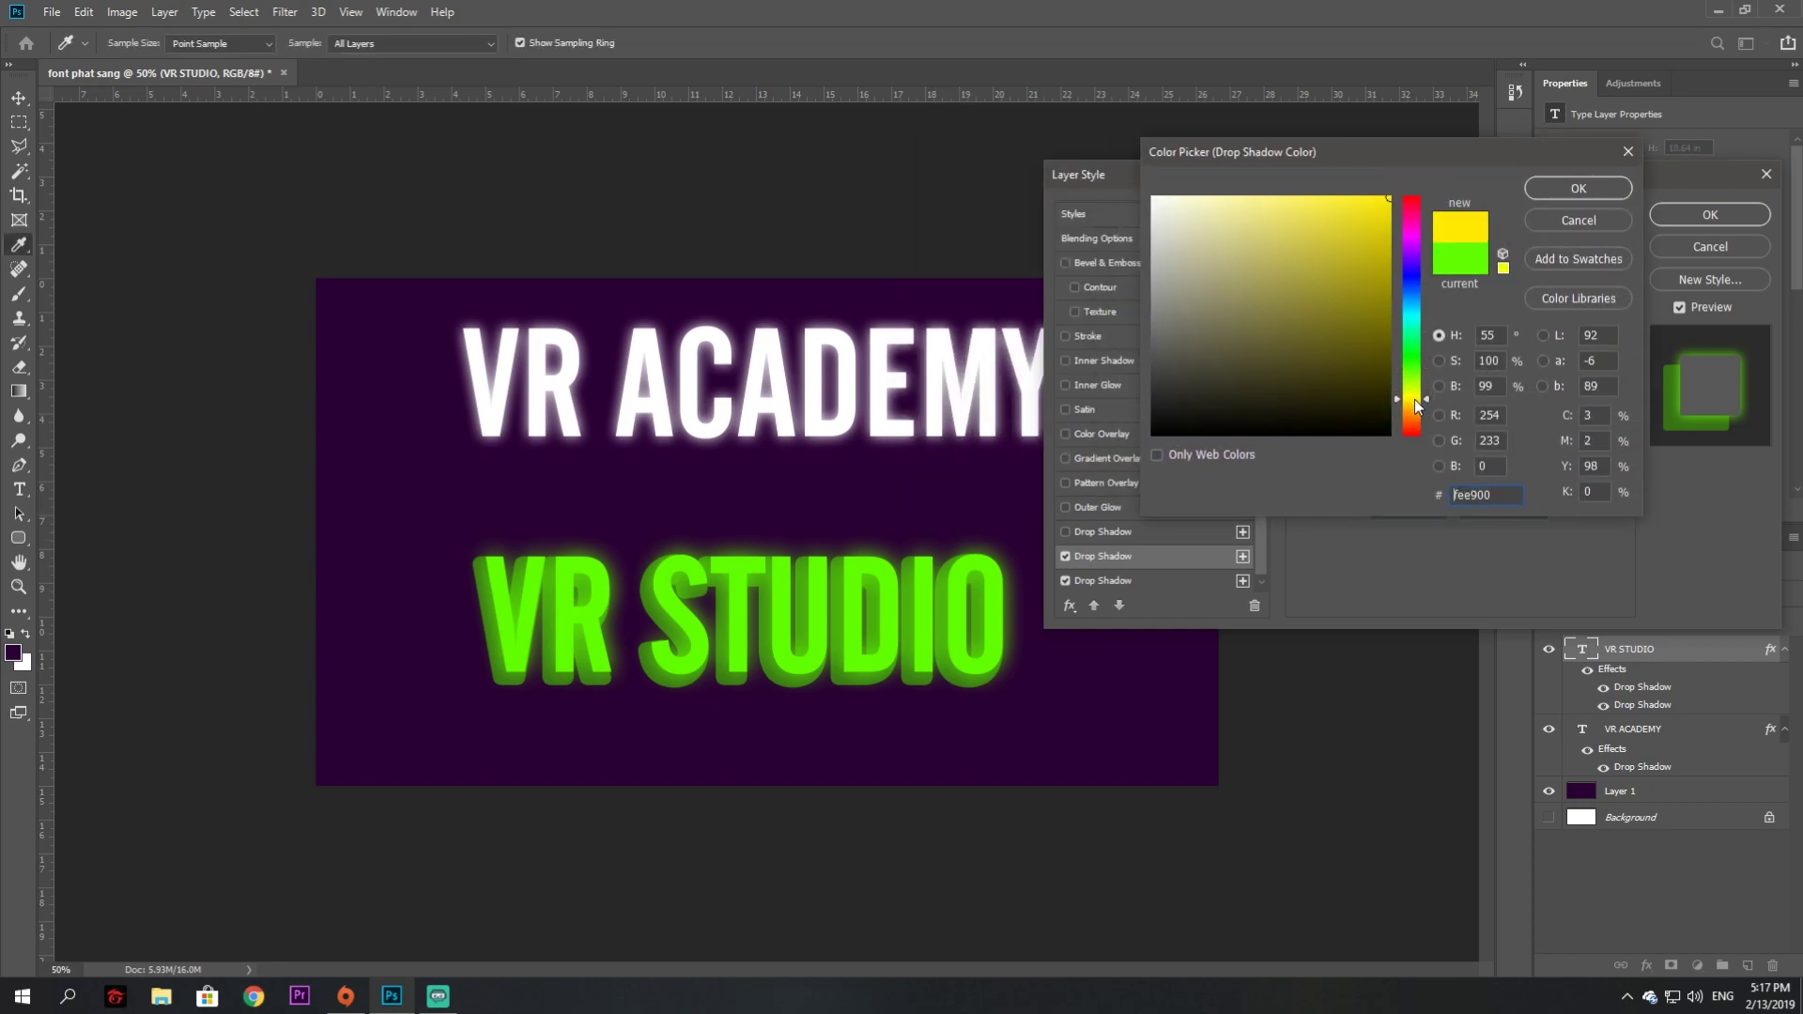
left_click(1389, 199)
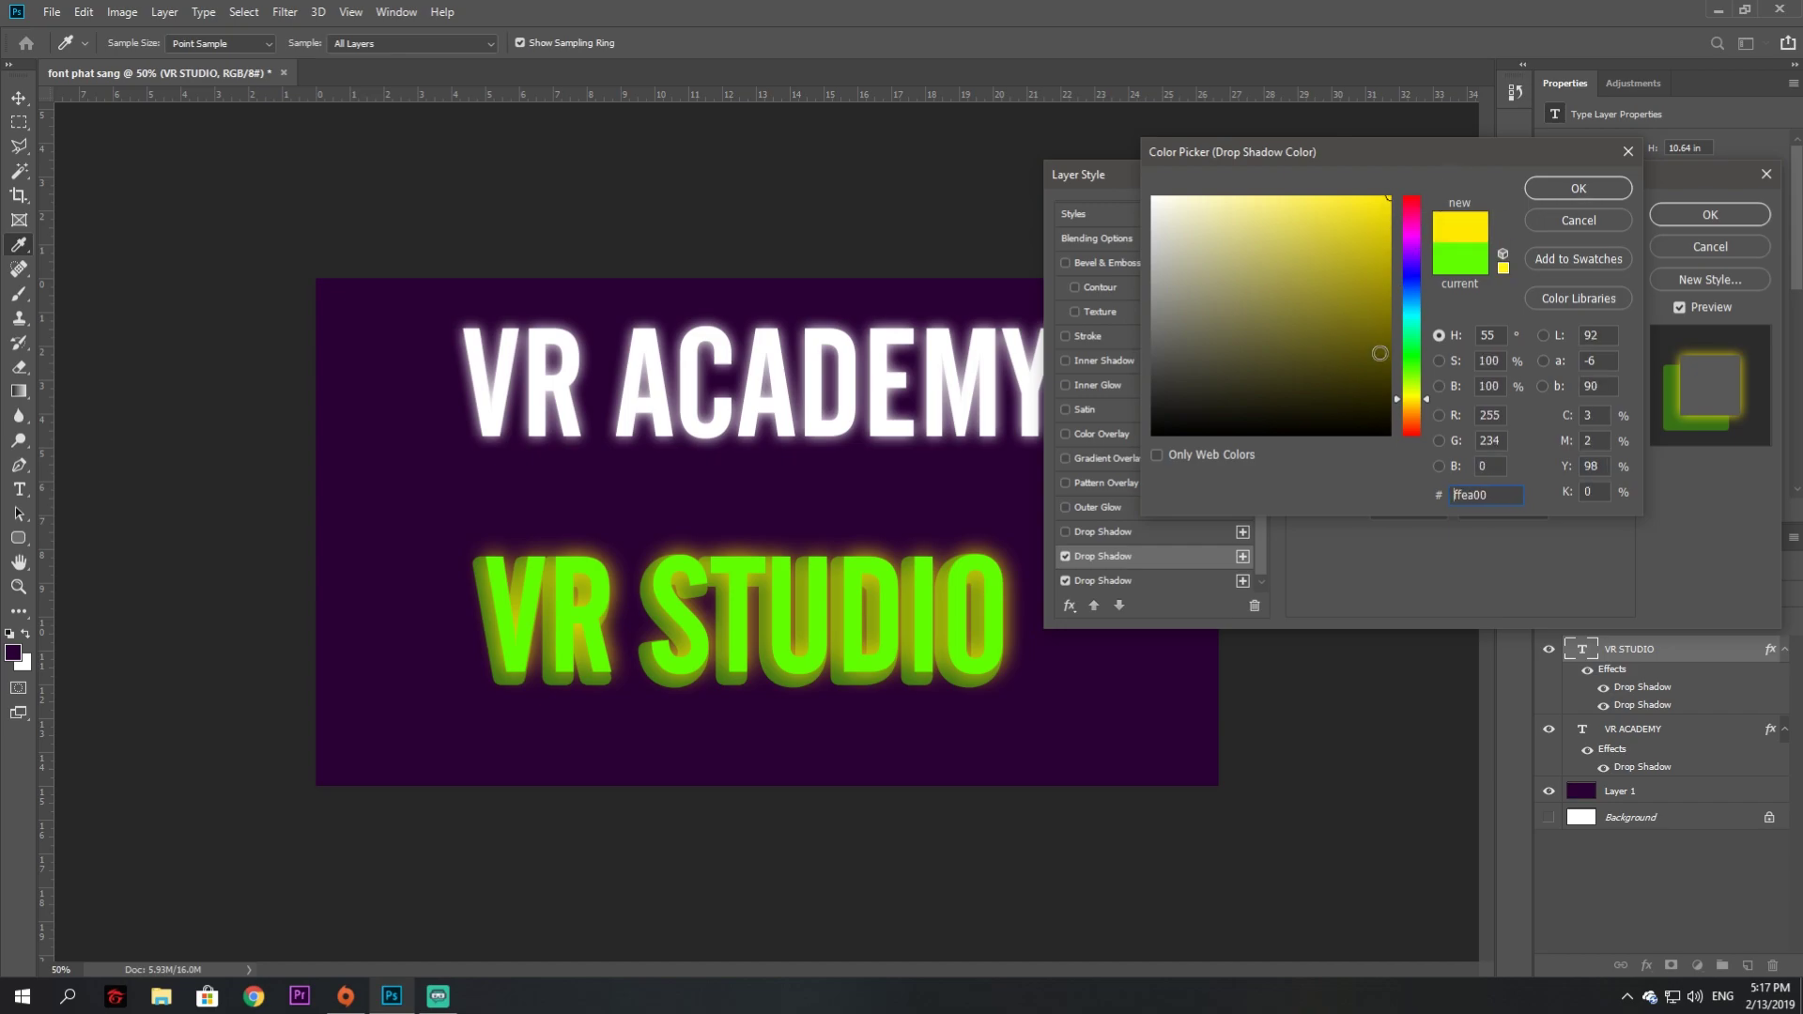
left_click(1413, 367)
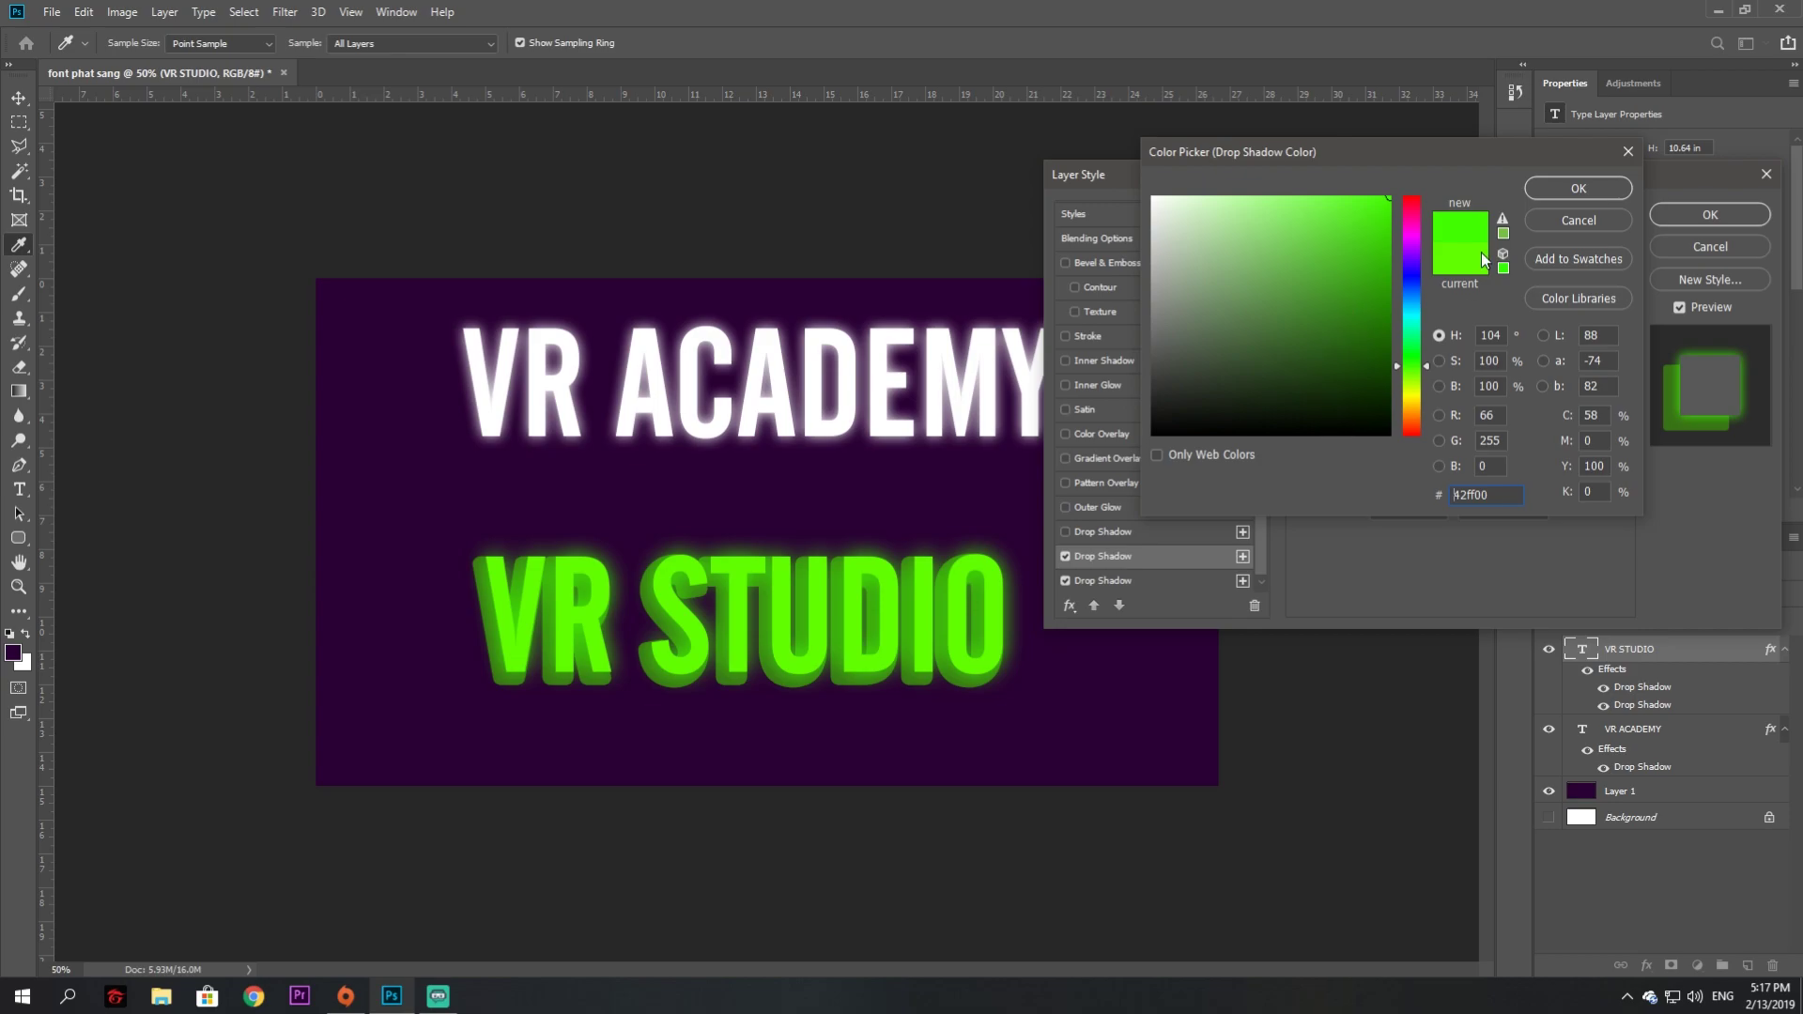
left_click(1579, 188)
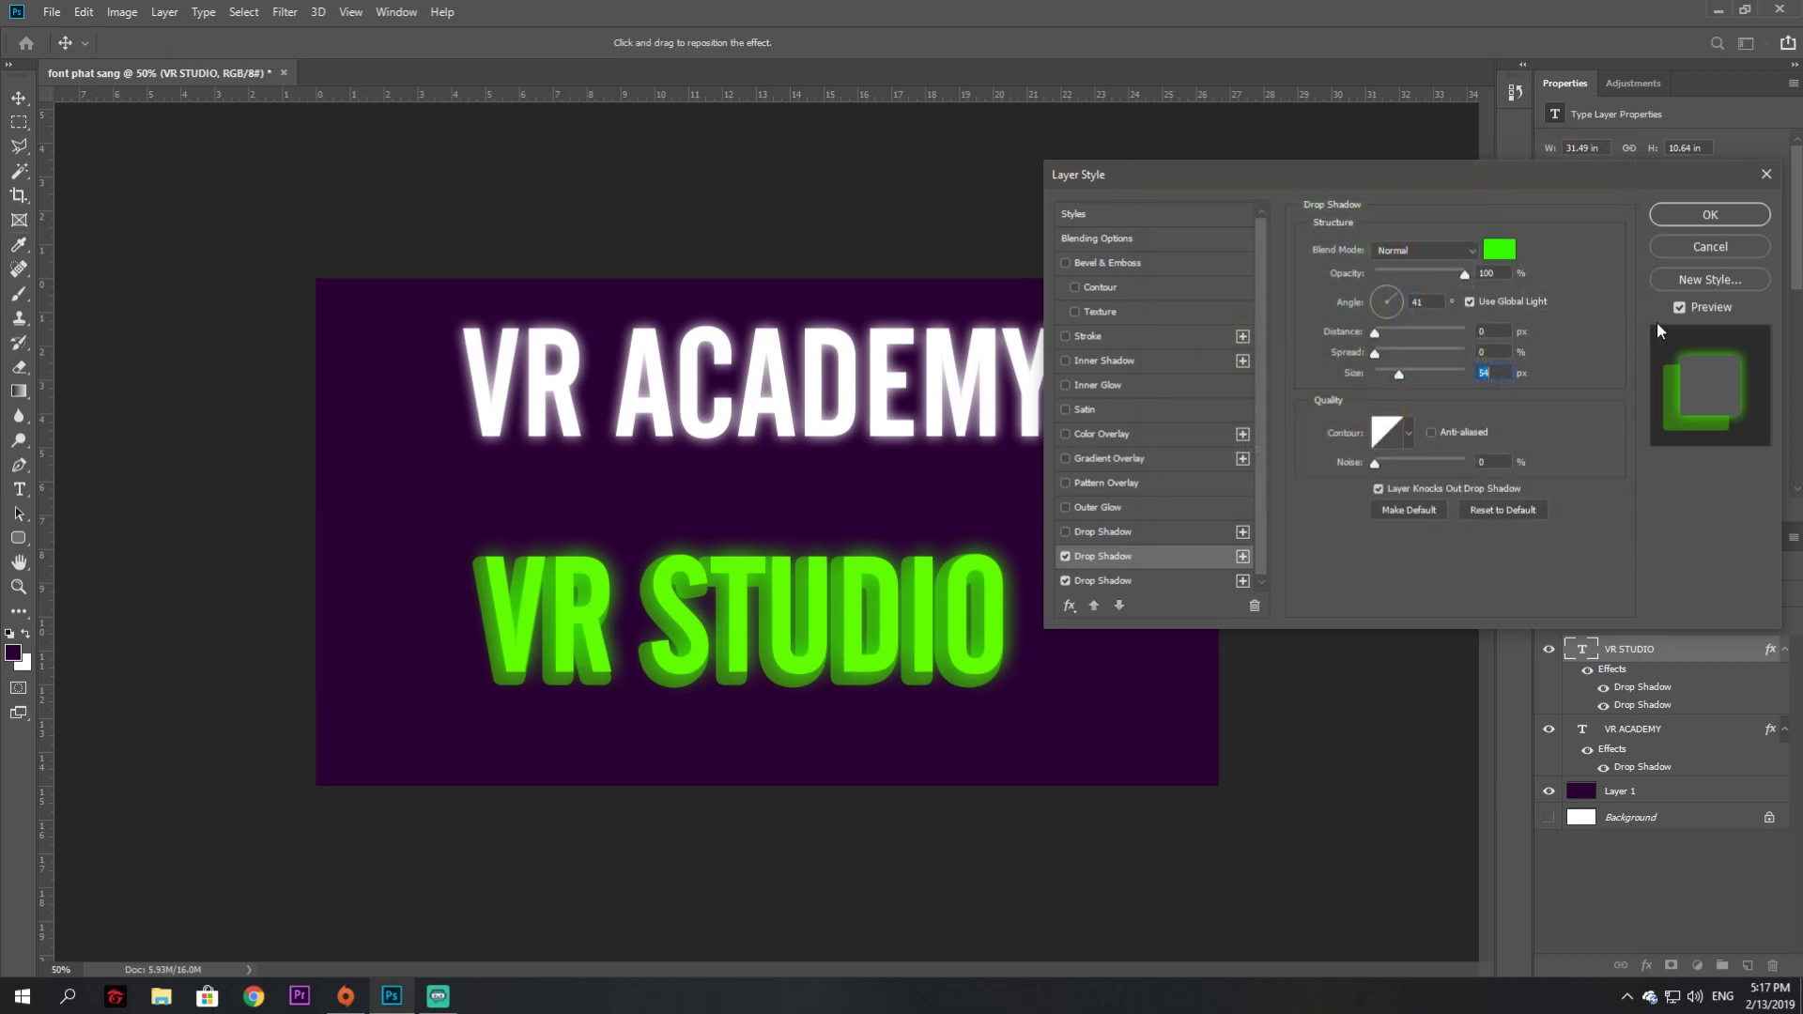
left_click(1711, 215)
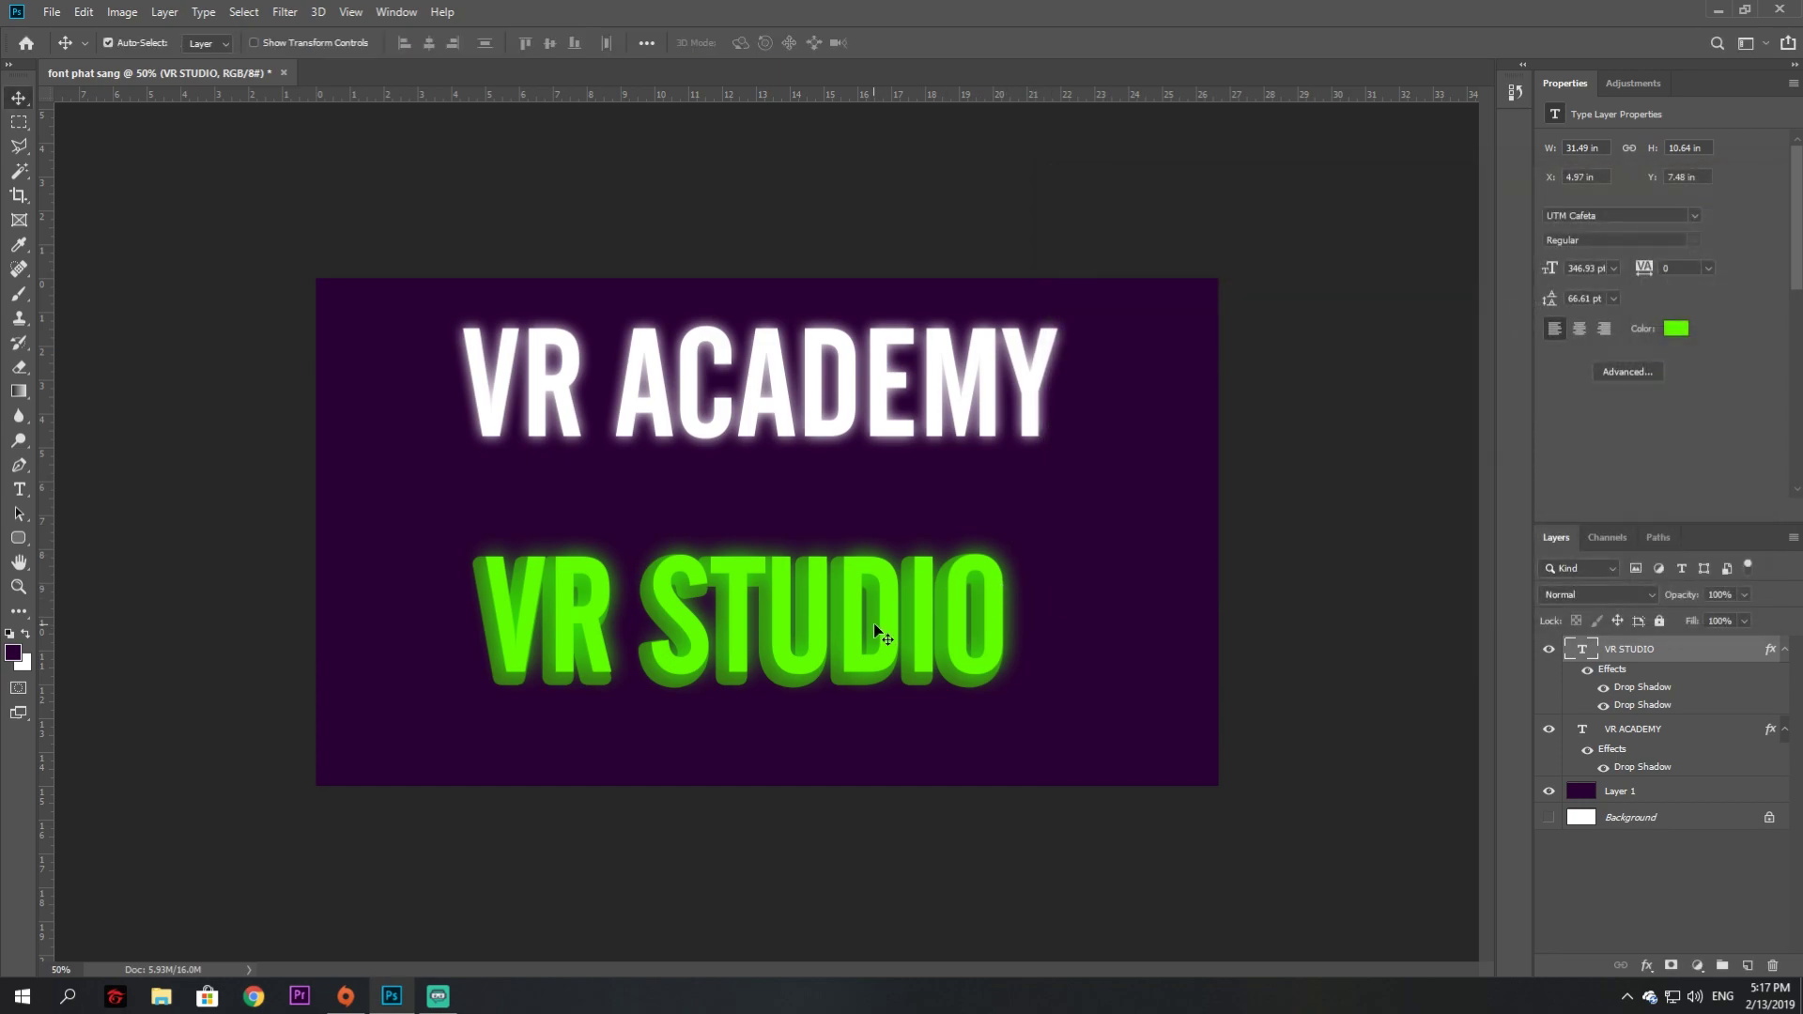
Reposition VR STUDIO upward to X 5.3 in, directly under VR ACADEMY
left_click_drag(873, 623, 897, 543)
left_click(1034, 658)
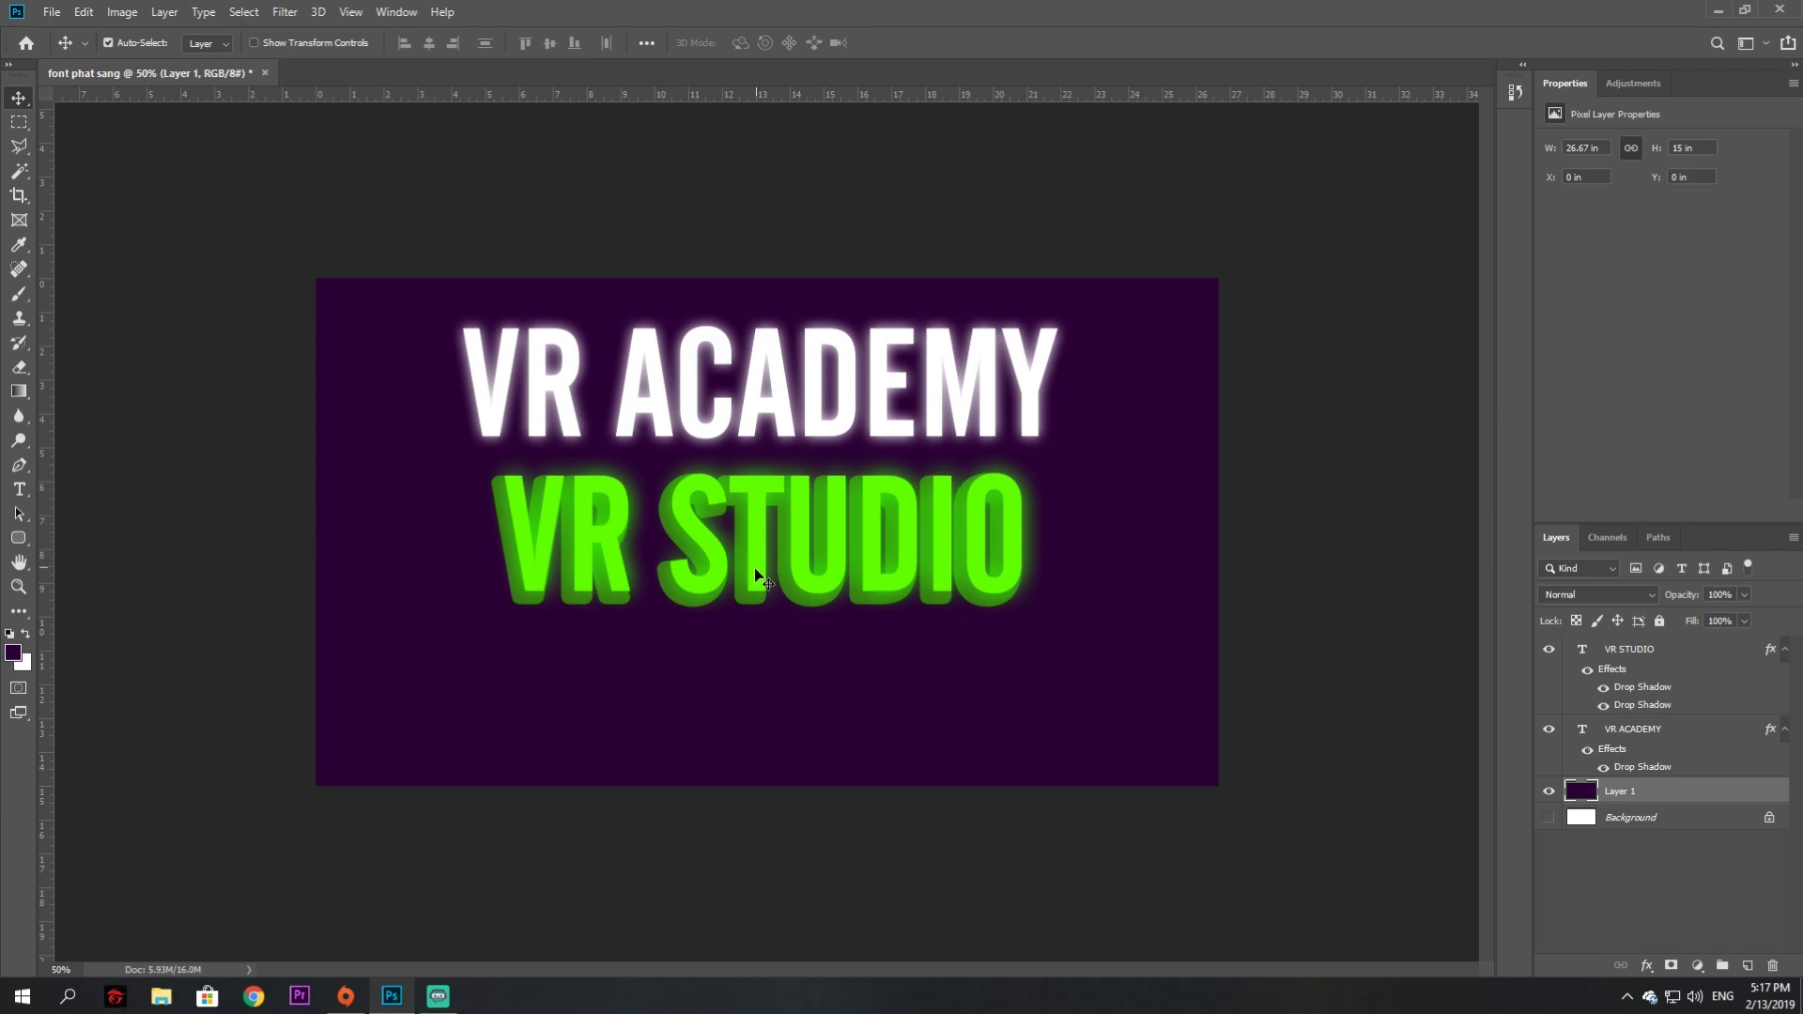
left_click_drag(759, 569, 767, 569)
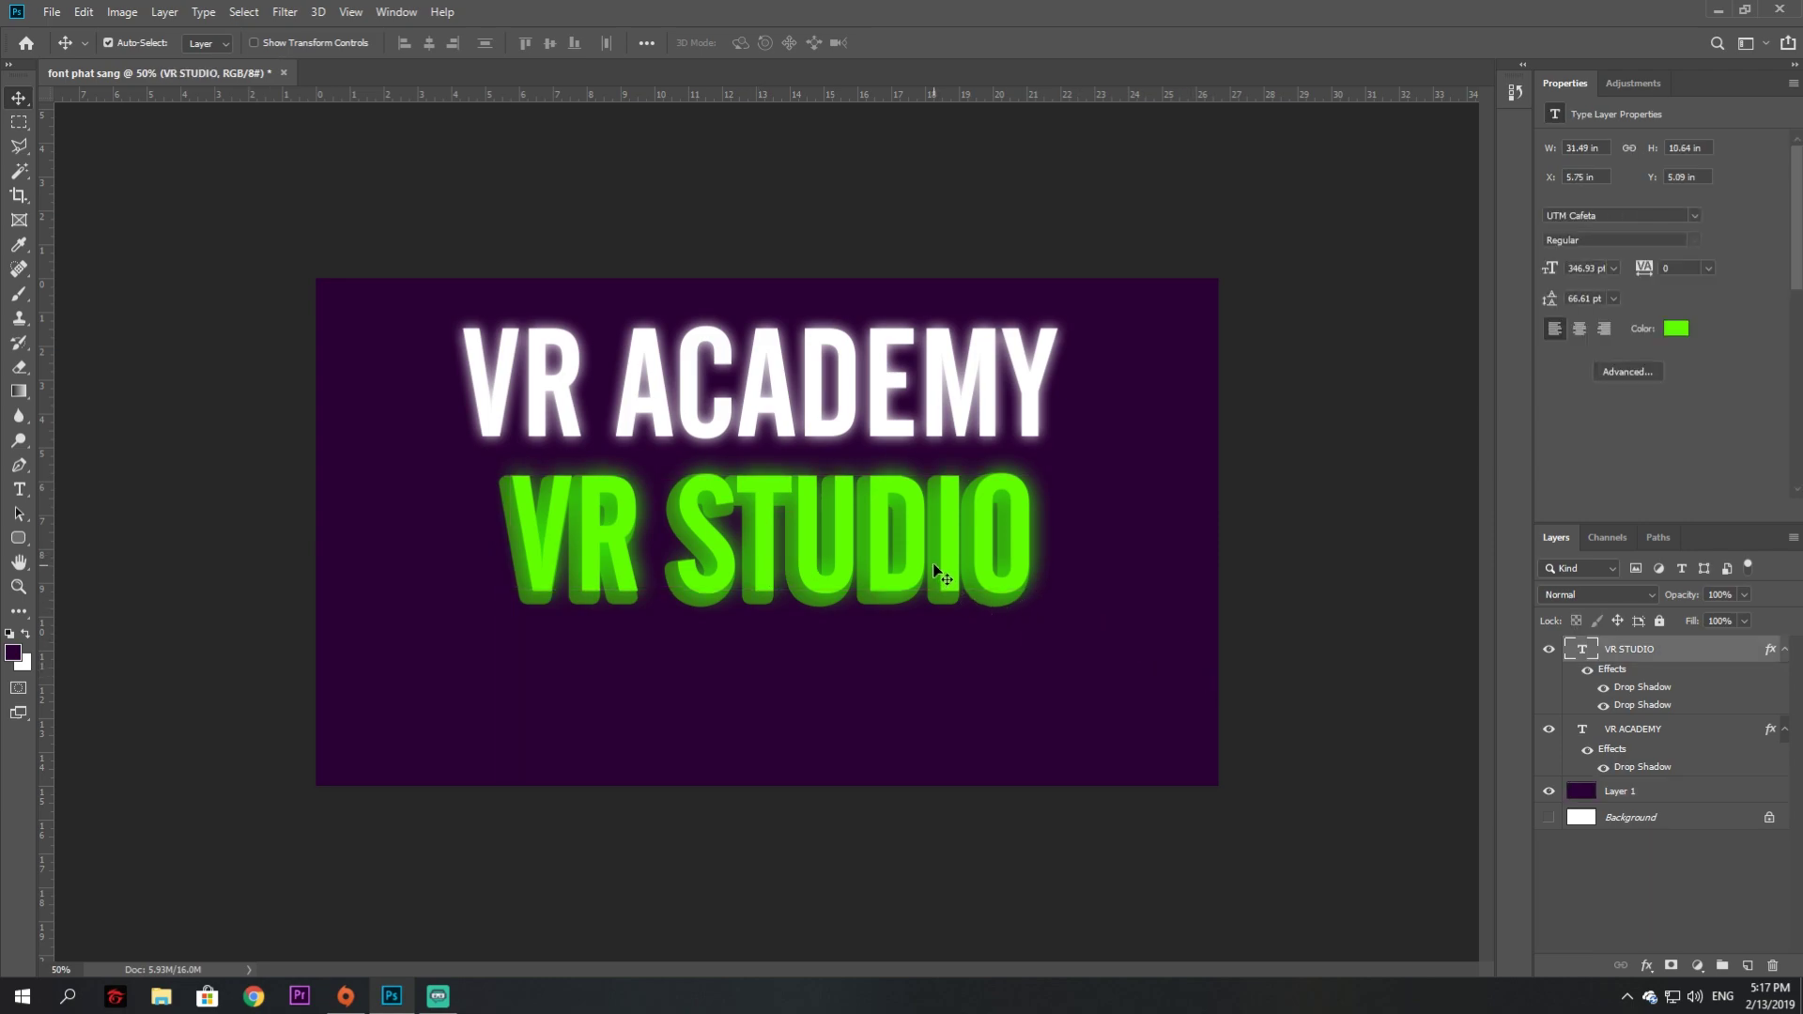
left_click_drag(933, 563, 925, 564)
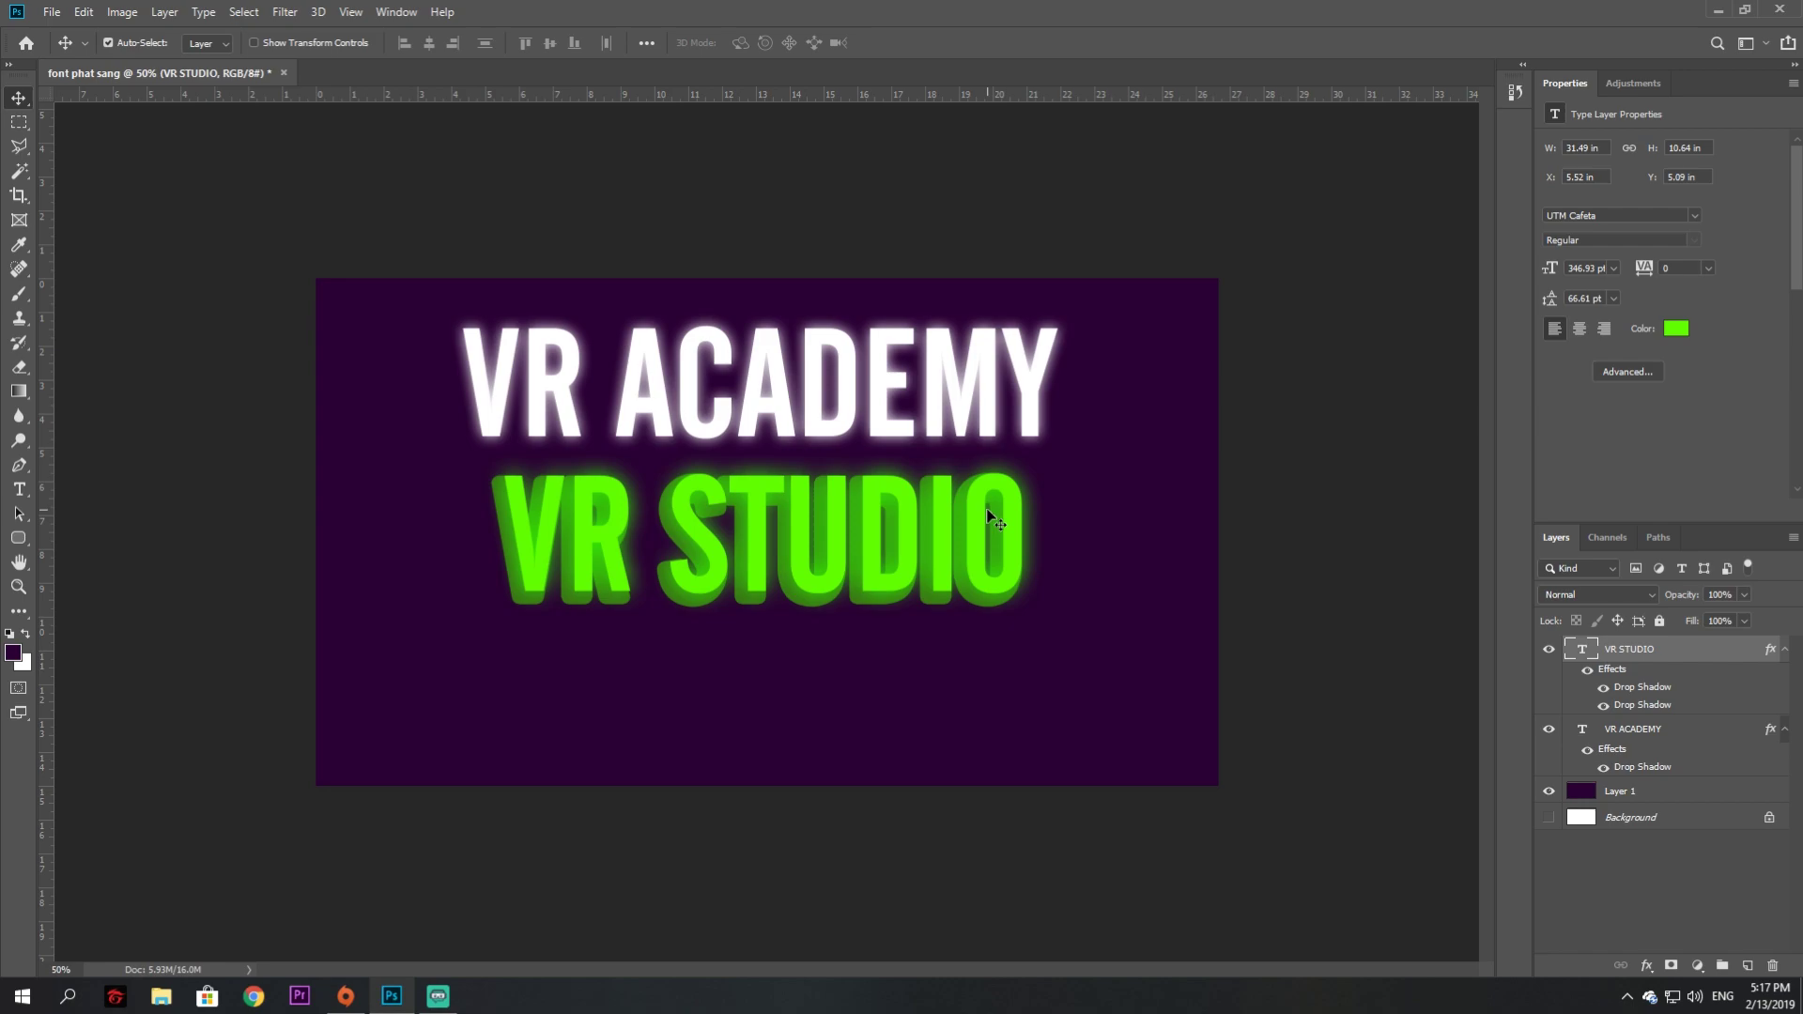
left_click_drag(934, 532, 943, 528)
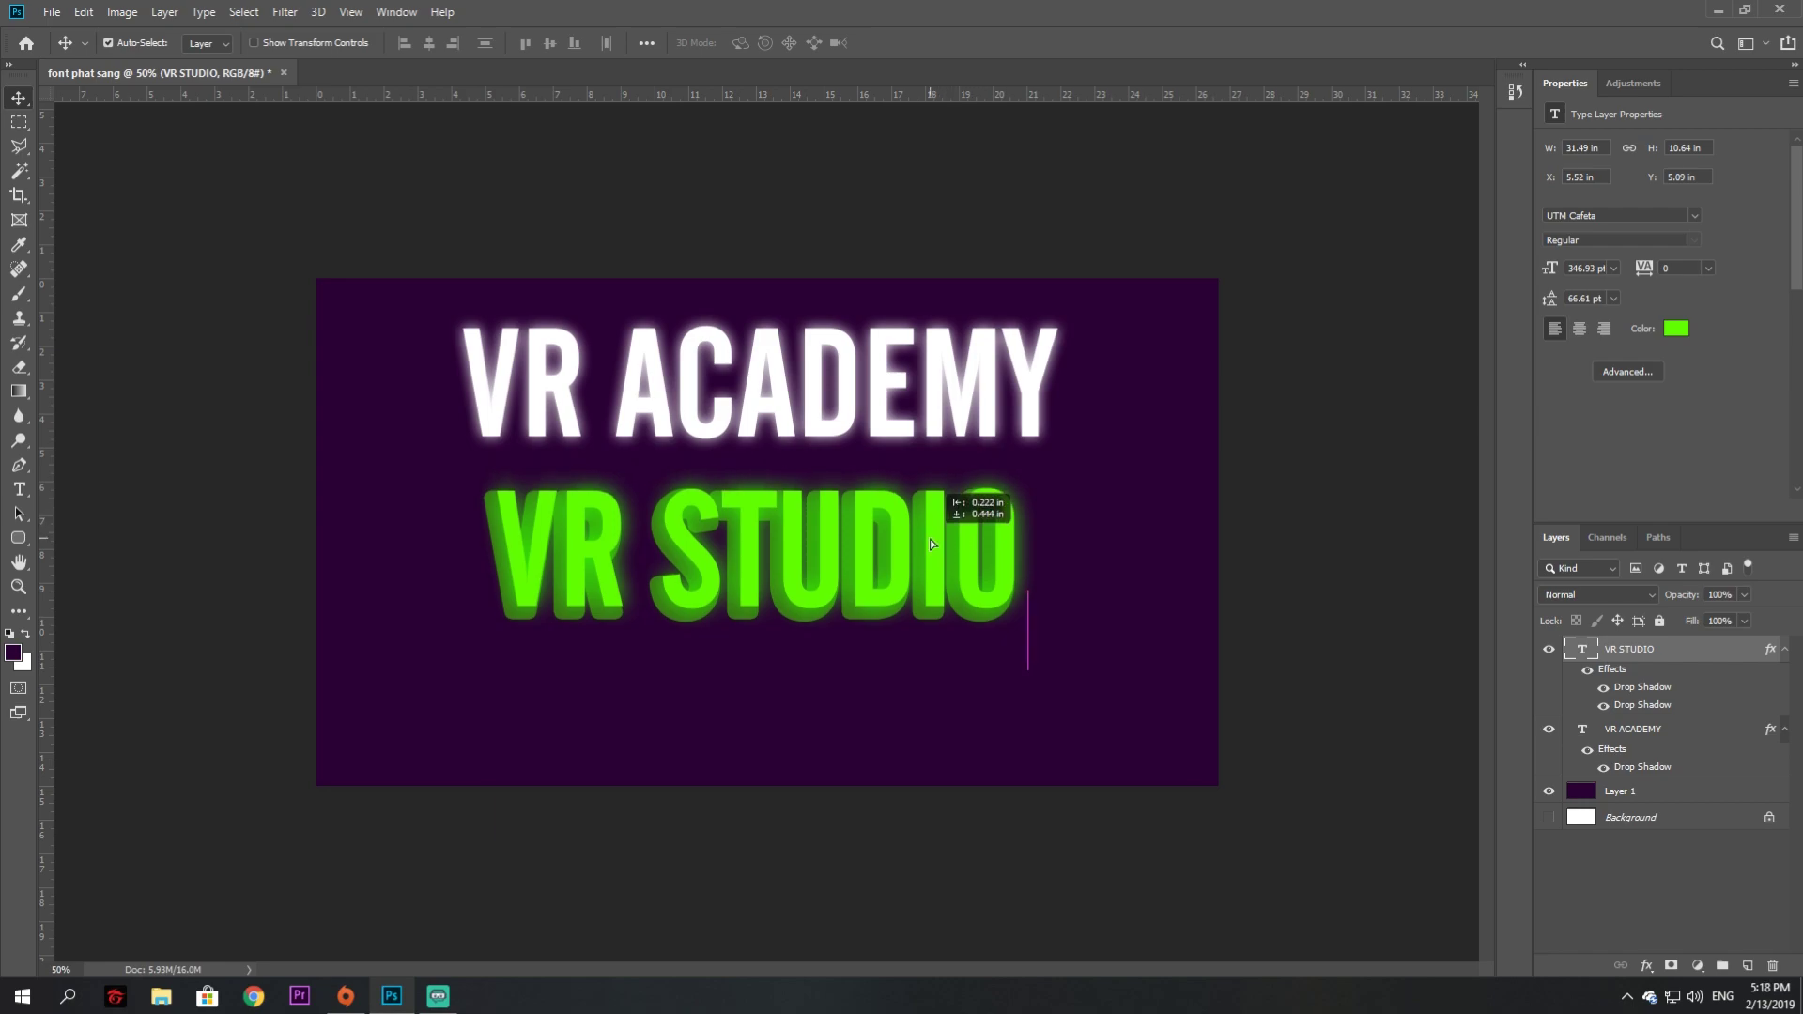
mouse_move(943, 528)
left_mouse_down()
mouse_move(966, 517)
mouse_move(941, 522)
left_mouse_up()
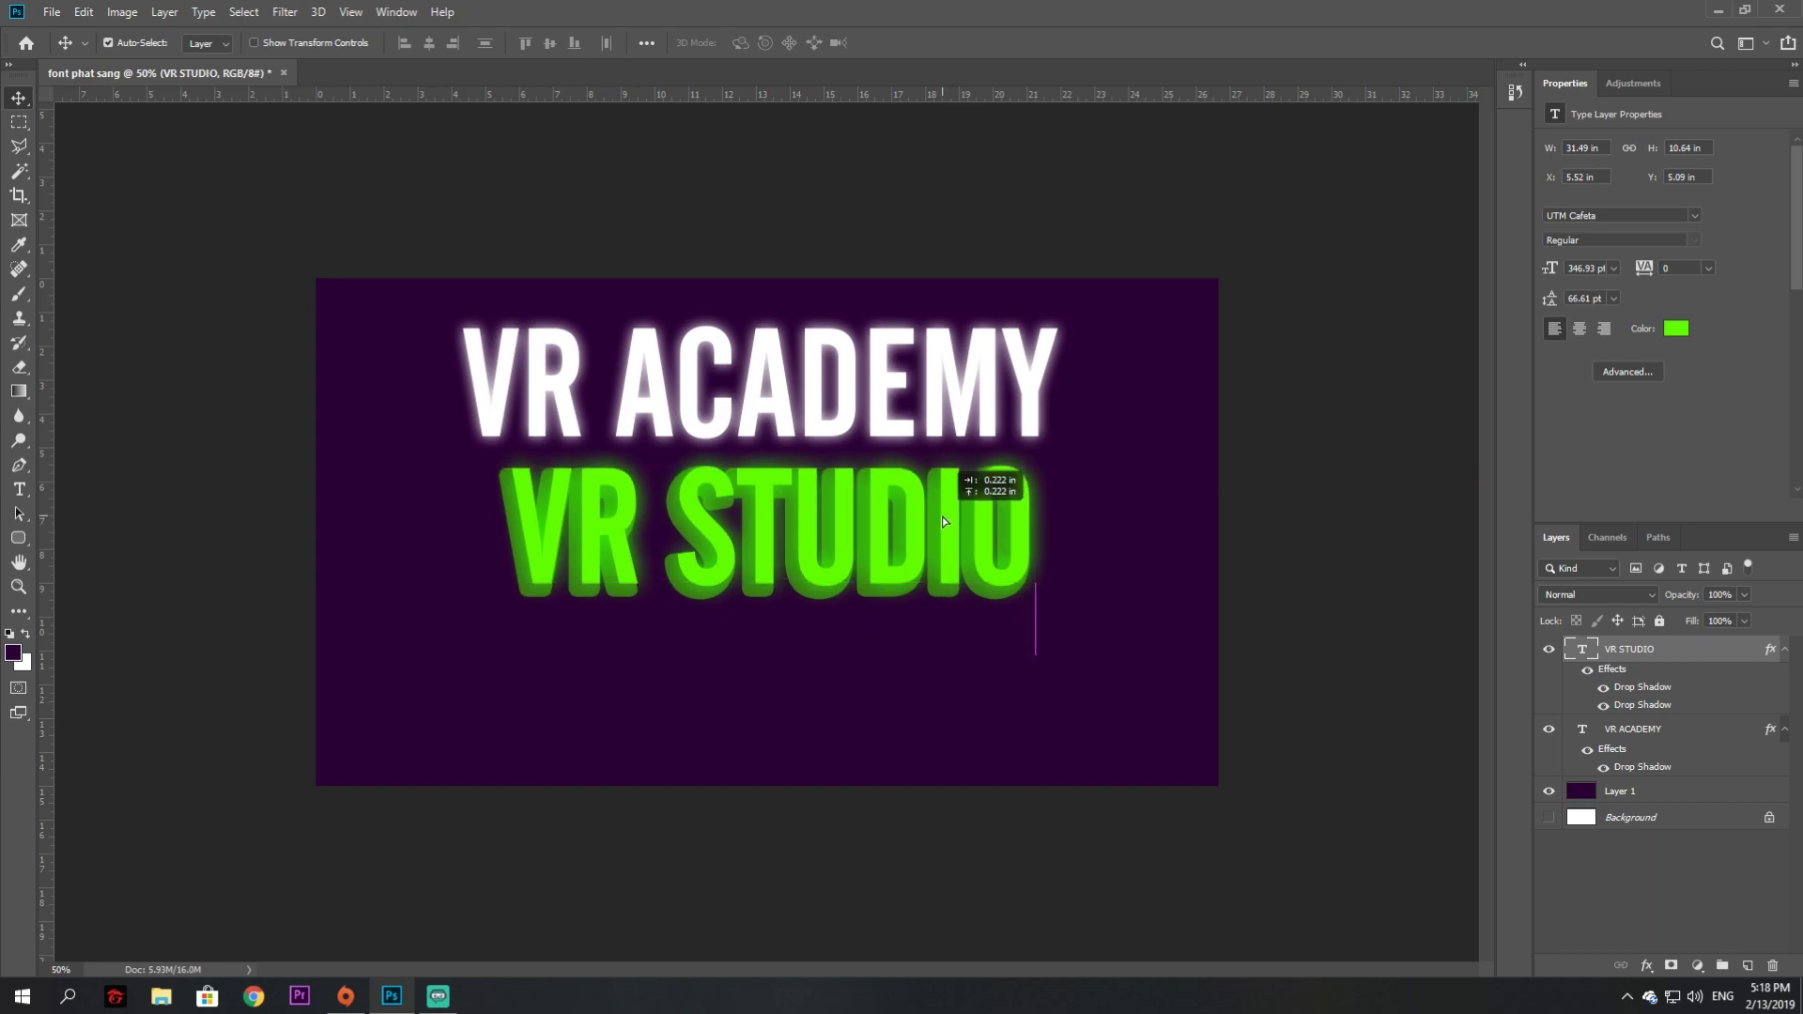
left_click_drag(940, 517, 931, 532)
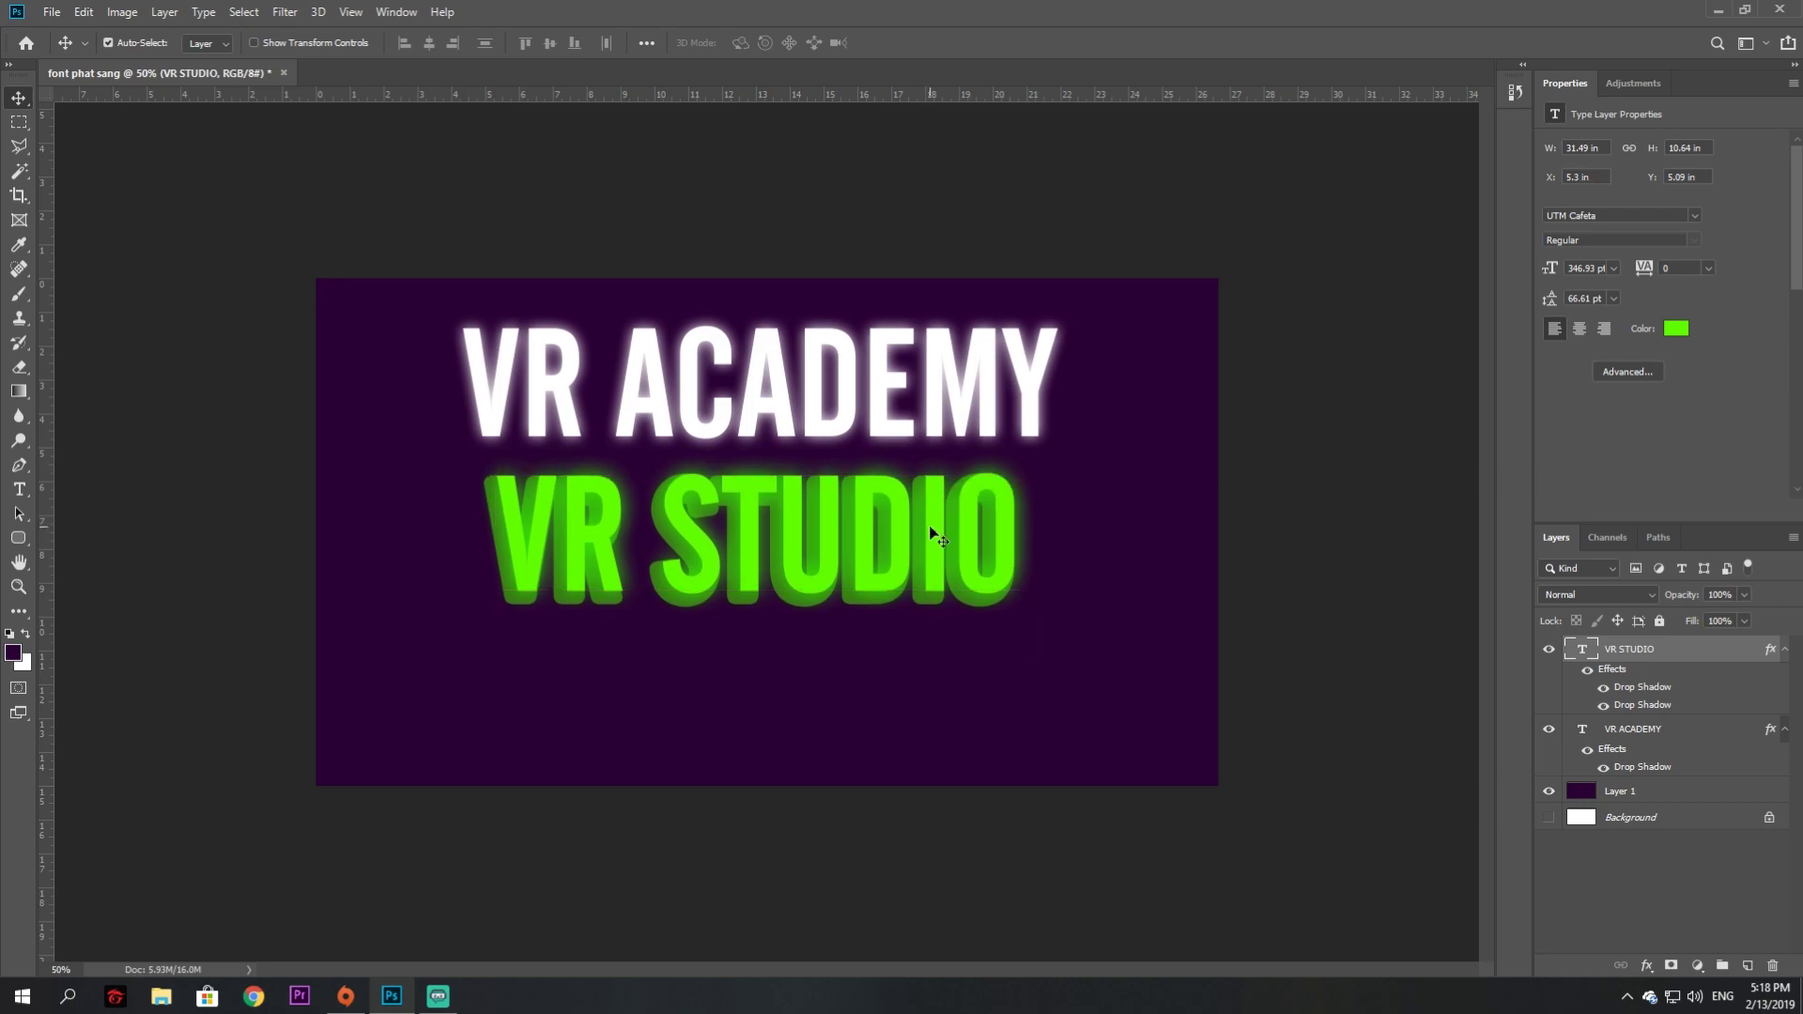